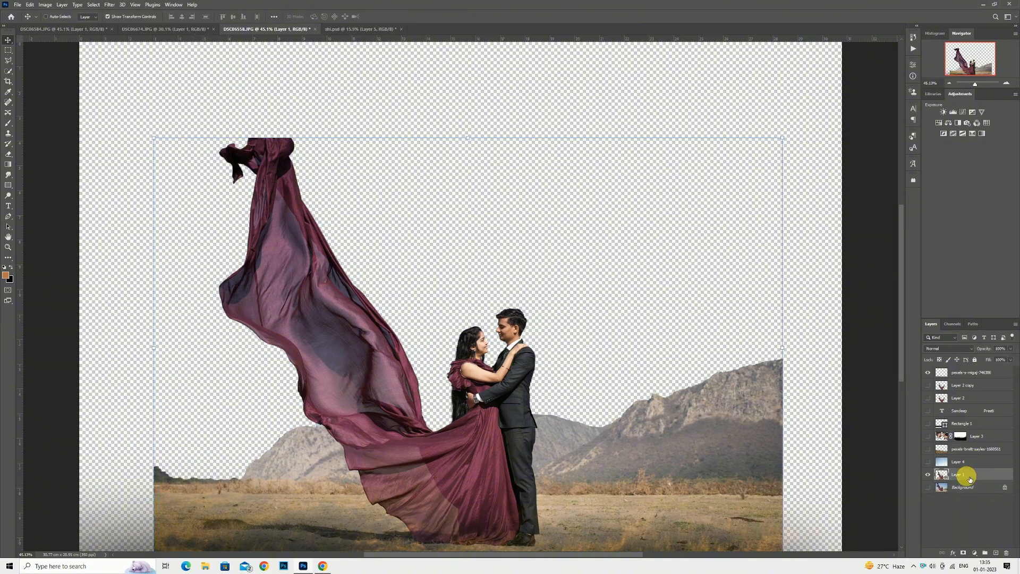
- Reshape the cut-off top of the flying dress fabric into a rounded tip on Layer 1 using the Liquify filter
left_click(110, 4)
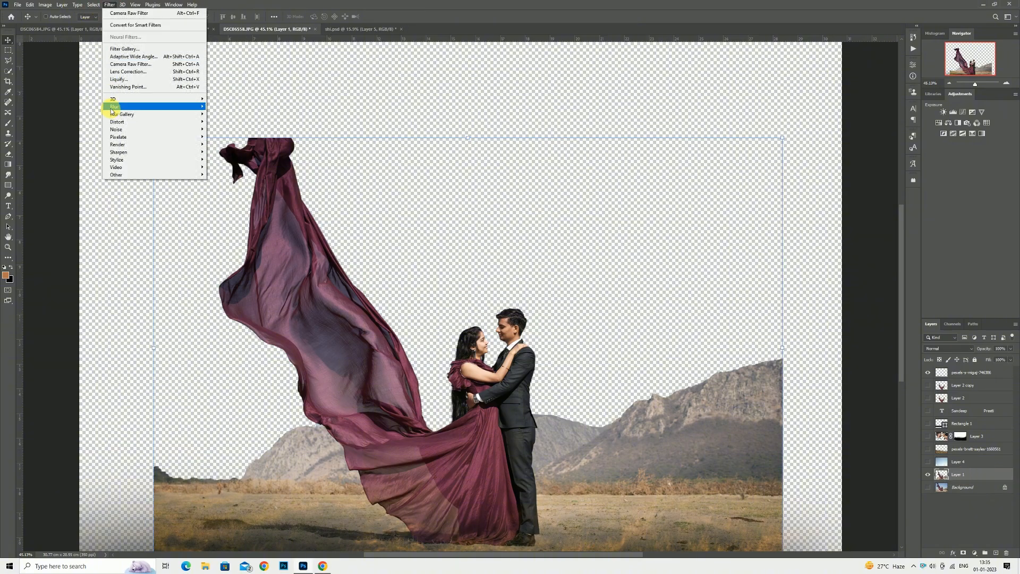
left_click(123, 79)
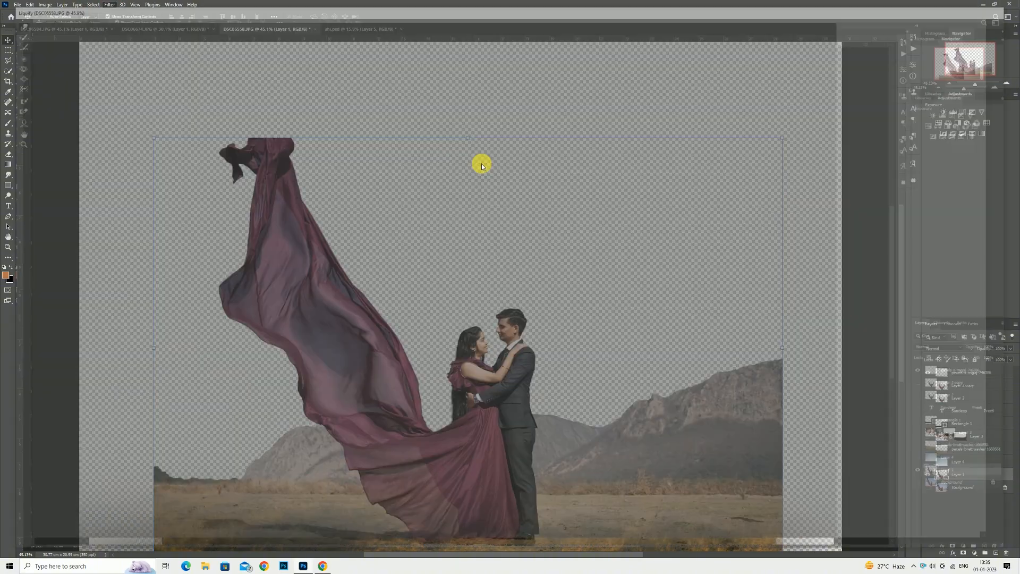
scroll(216, 95, "up", 2)
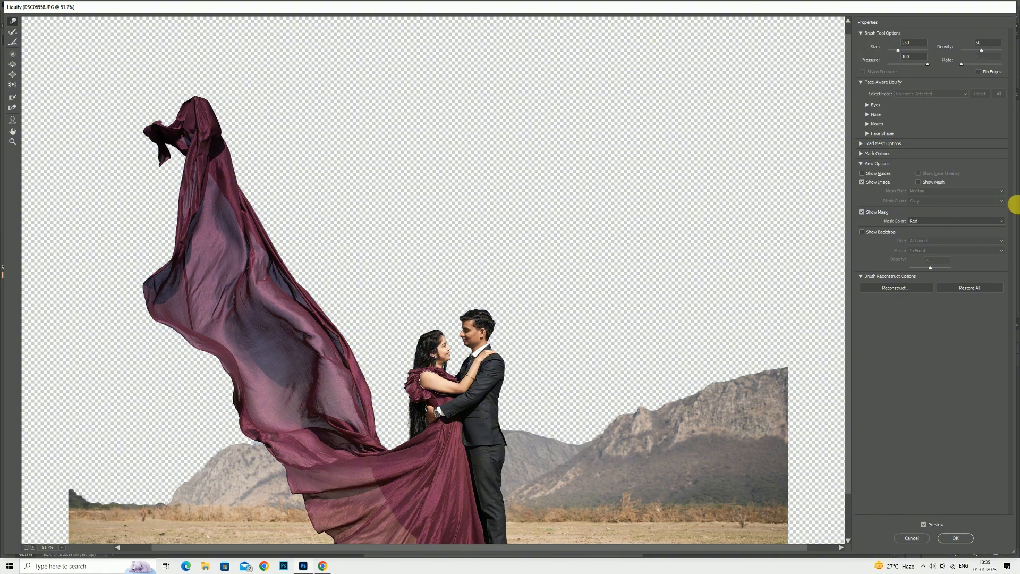
left_click(951, 536)
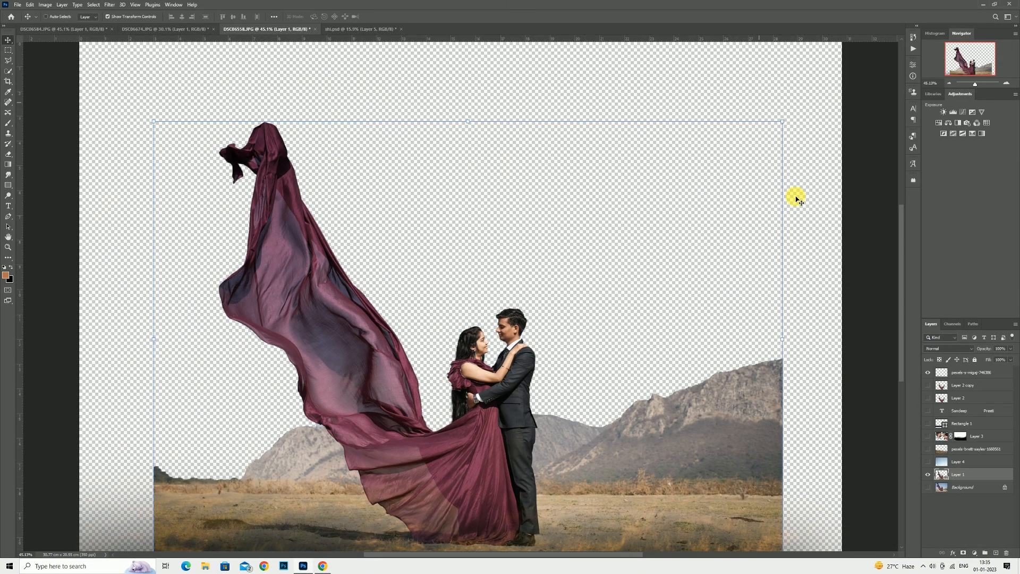
- Select the gown and its flying fabric with the Quick Selection tool and copy the selection to a new layer
left_click(7, 247)
right_click(528, 227)
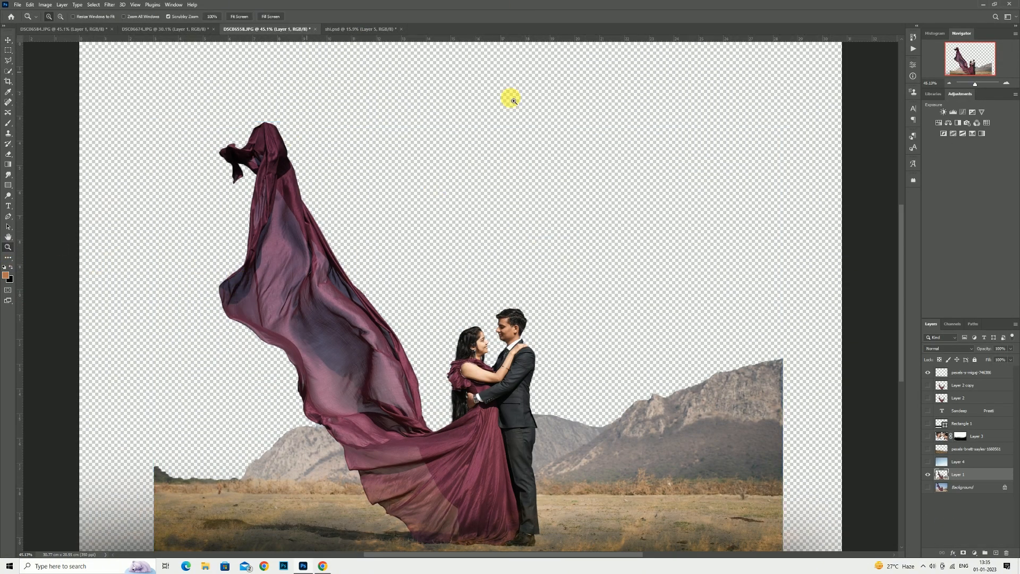
right_click(360, 255)
right_click(482, 332)
left_click(542, 331)
left_click(9, 59)
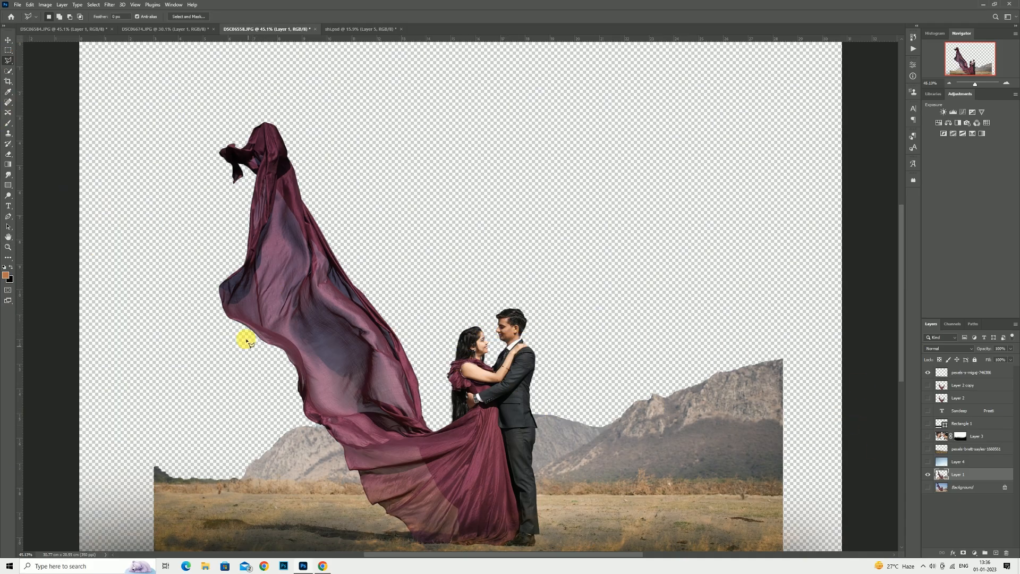
left_click(8, 71)
mouse_move(257, 138)
left_mouse_down()
mouse_move(299, 259)
mouse_move(425, 475)
mouse_move(301, 245)
mouse_move(440, 482)
mouse_move(461, 446)
mouse_move(440, 489)
mouse_move(509, 442)
mouse_move(494, 425)
mouse_move(503, 527)
mouse_move(508, 478)
mouse_move(539, 424)
left_mouse_up()
key("ctrl+j")
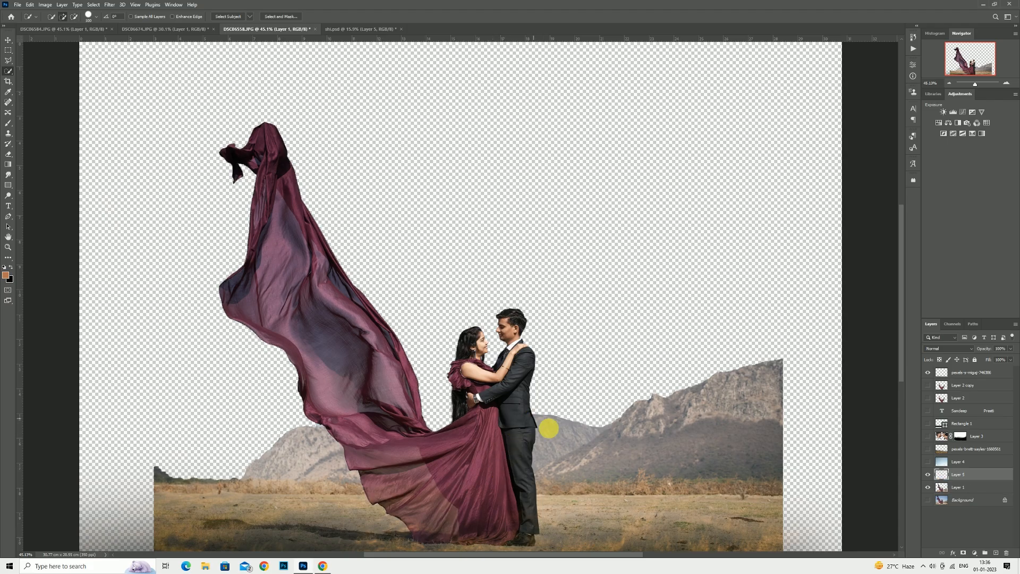
- Flip the copied gown horizontally, scale it to about 75%, and position it as a second wing on the groom's side
left_click(8, 40)
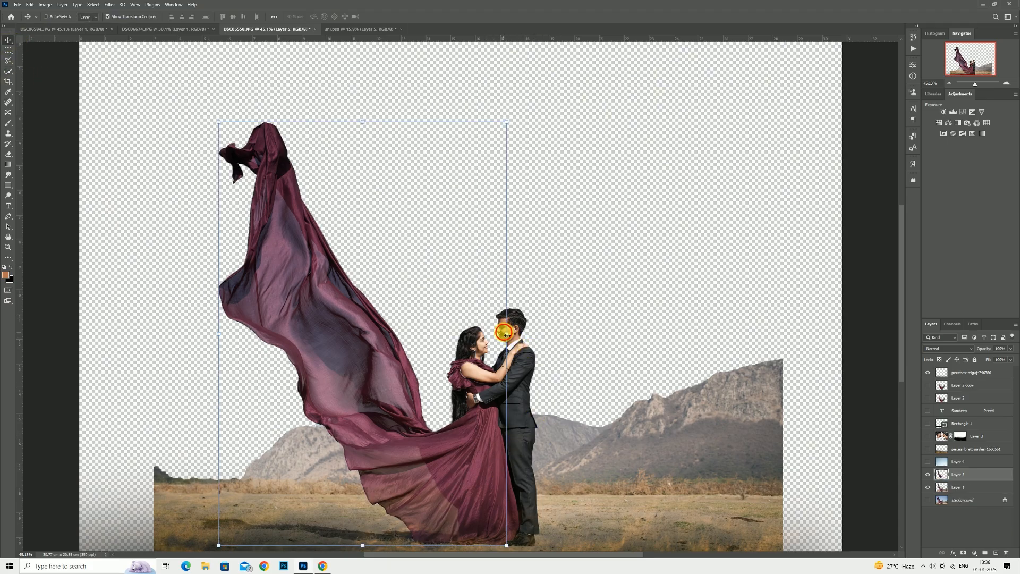
left_click(505, 333)
right_click(422, 292)
left_click(457, 451)
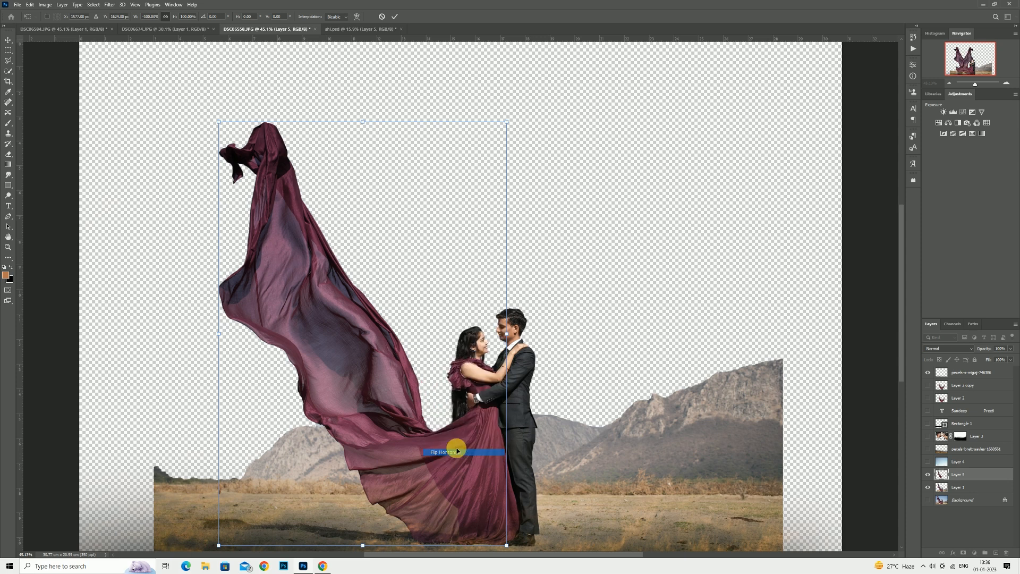
left_click_drag(414, 367, 644, 363)
left_click_drag(747, 118, 671, 223)
left_click_drag(587, 363, 603, 346)
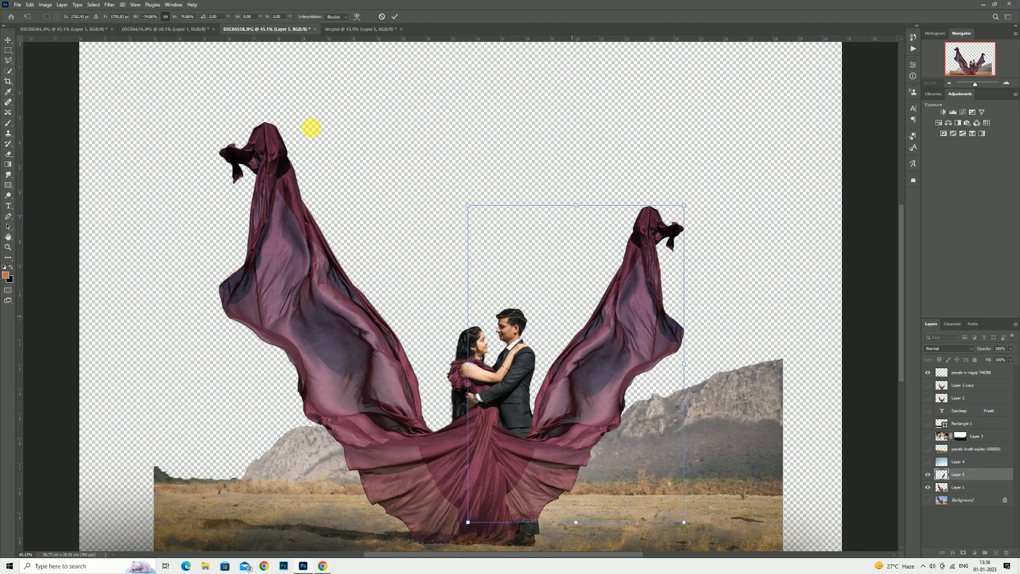
left_click(395, 18)
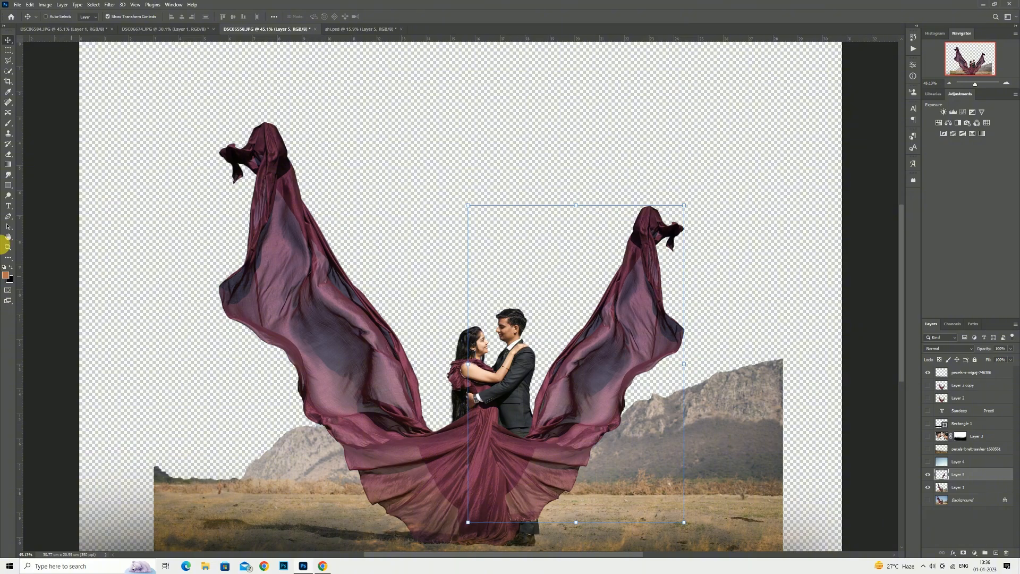
- Erase the inner edge of the mirrored gown layer where it overlaps the couple, adjusting the eraser's brush size
left_click(9, 155)
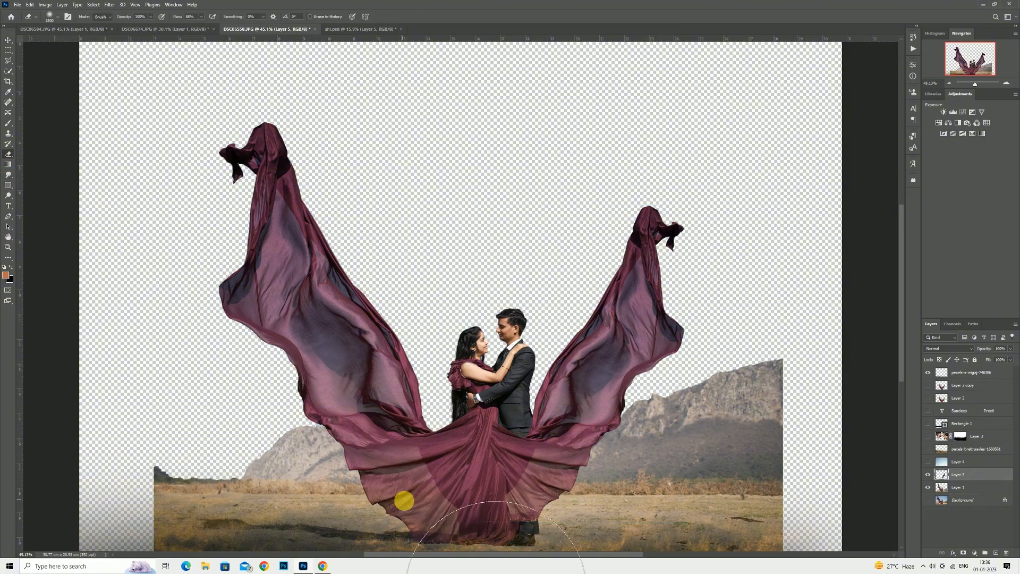
key("bracketleft")
key("bracketleft")
key("bracketleft")
key("bracketleft")
key("bracketleft")
key("bracketleft")
key("bracketleft")
key("bracketleft")
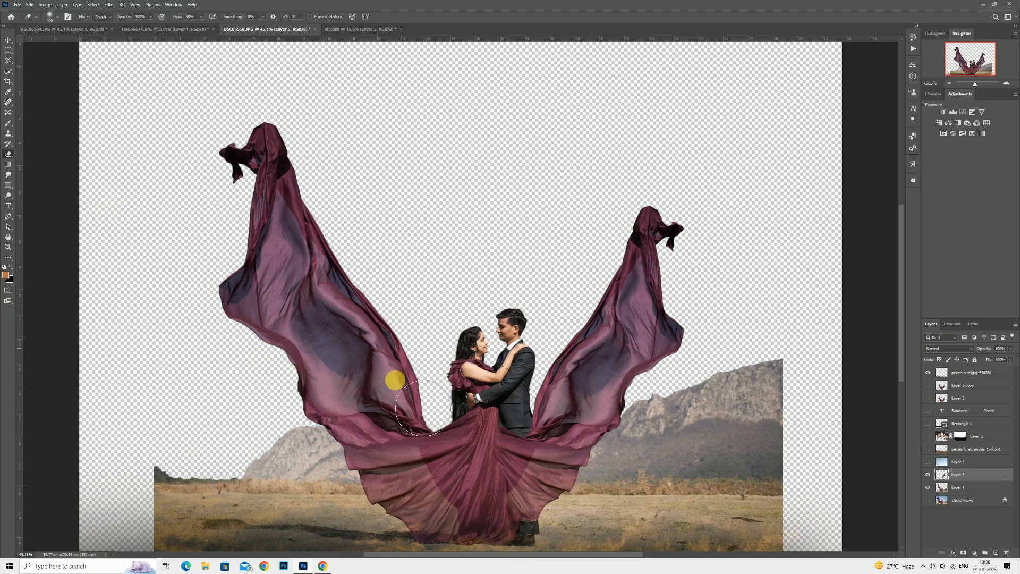
key("bracketright")
key("bracketright")
key("bracketright")
key("bracketright")
key("bracketright")
key("bracketright")
key("bracketright")
key("bracketright")
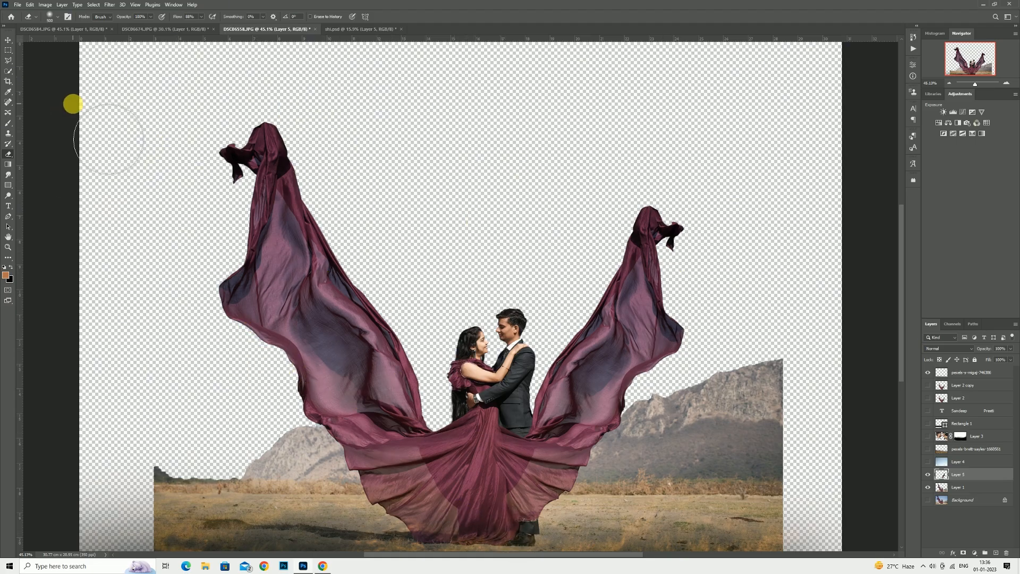
- Scale the mirrored fabric to about 90.6%, rotate it about 6.3° clockwise, and align it with the original gown
key("v")
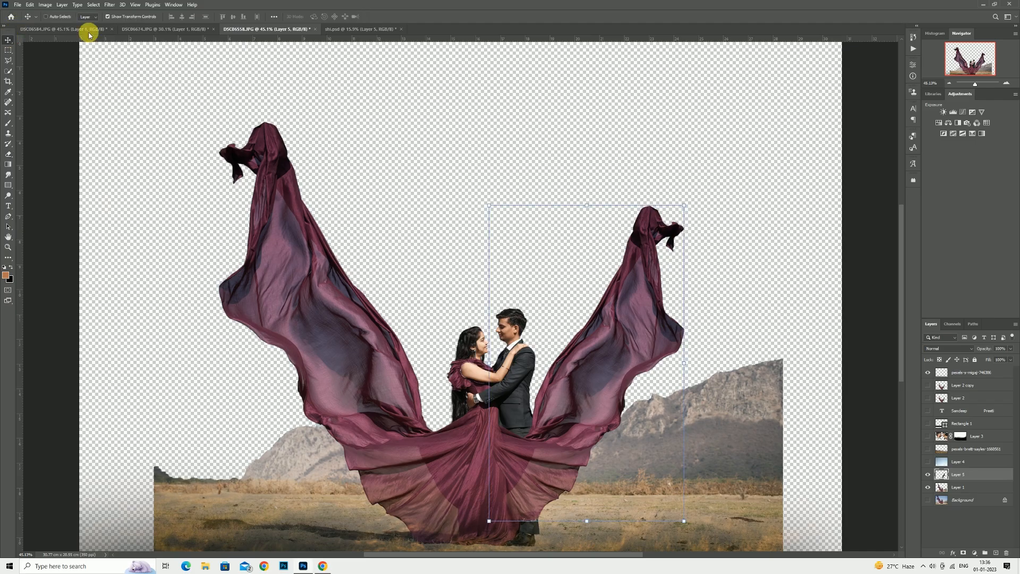
left_click_drag(685, 202, 669, 236)
mouse_move(705, 450)
left_mouse_down()
mouse_move(705, 462)
mouse_move(687, 444)
left_mouse_up()
mouse_move(536, 355)
left_mouse_down()
mouse_move(570, 356)
mouse_move(551, 363)
left_mouse_up()
scroll(529, 472, "up", 4)
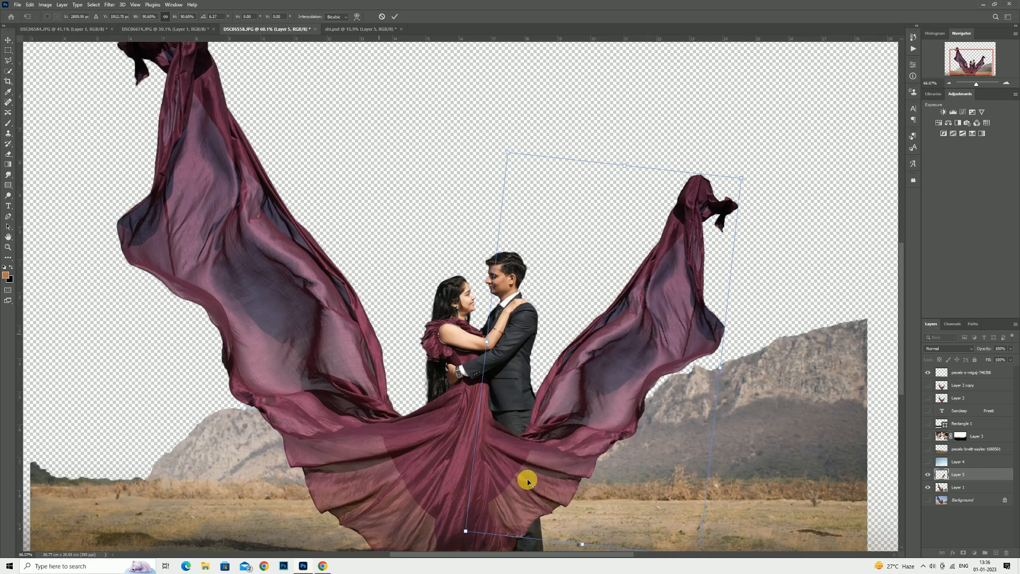
left_click(393, 17)
- Examine the seam between the mirrored fabric and the original gown up close with the Eraser tool active
scroll(449, 383, "down", 3)
scroll(451, 392, "up", 5)
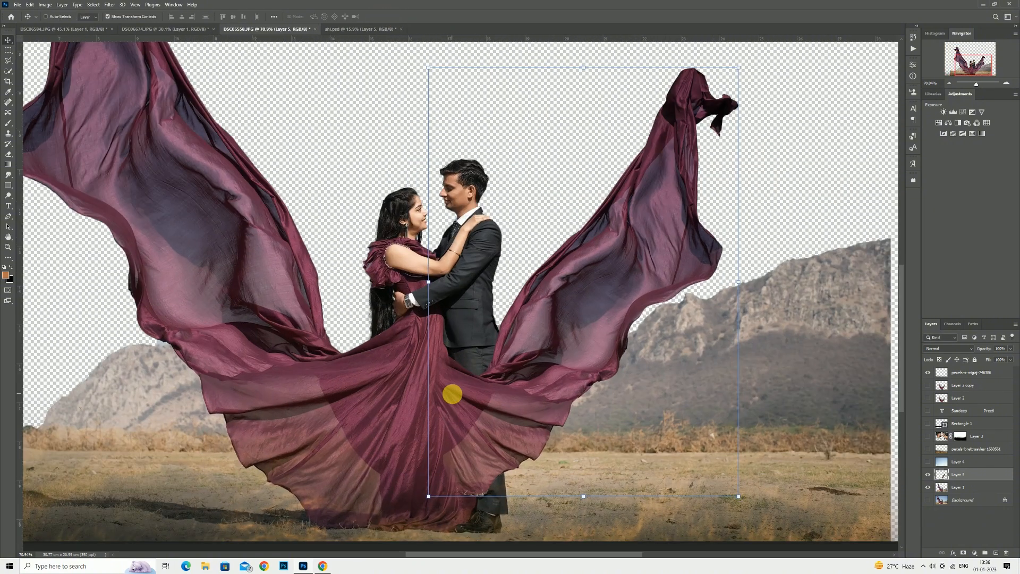
scroll(454, 397, "up", 3)
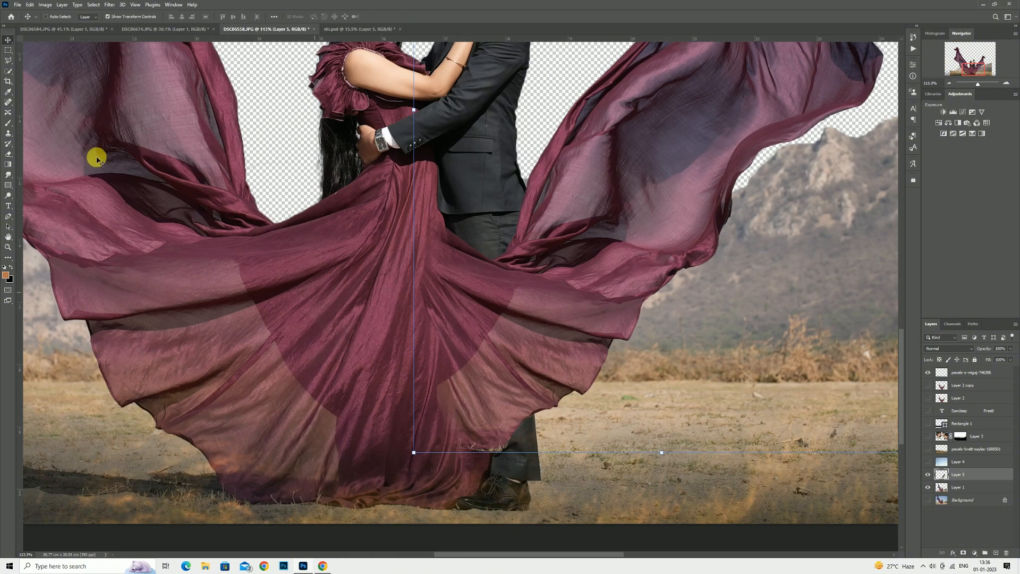
left_click(8, 153)
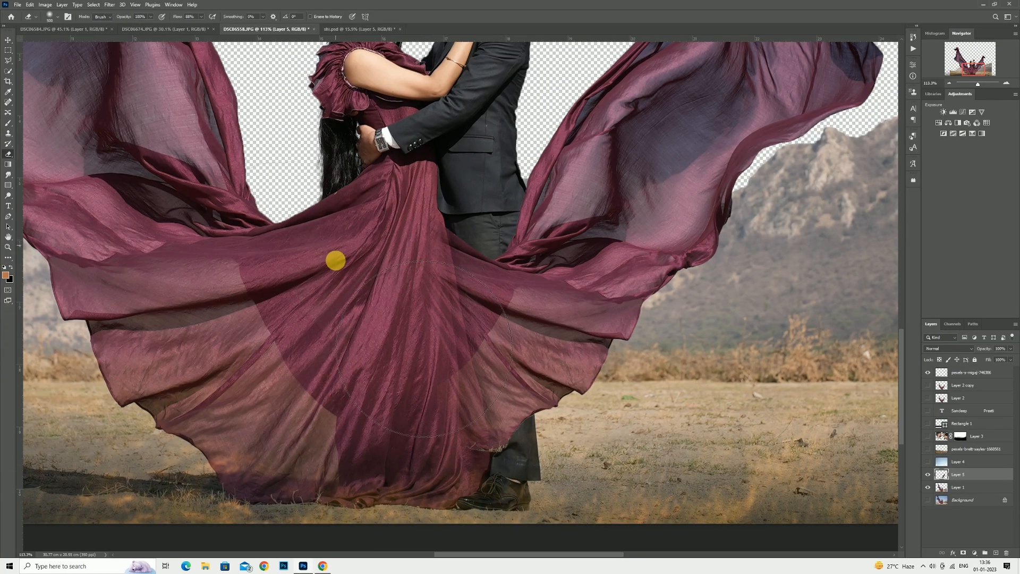
left_click(8, 248)
right_click(335, 200)
left_click(357, 207)
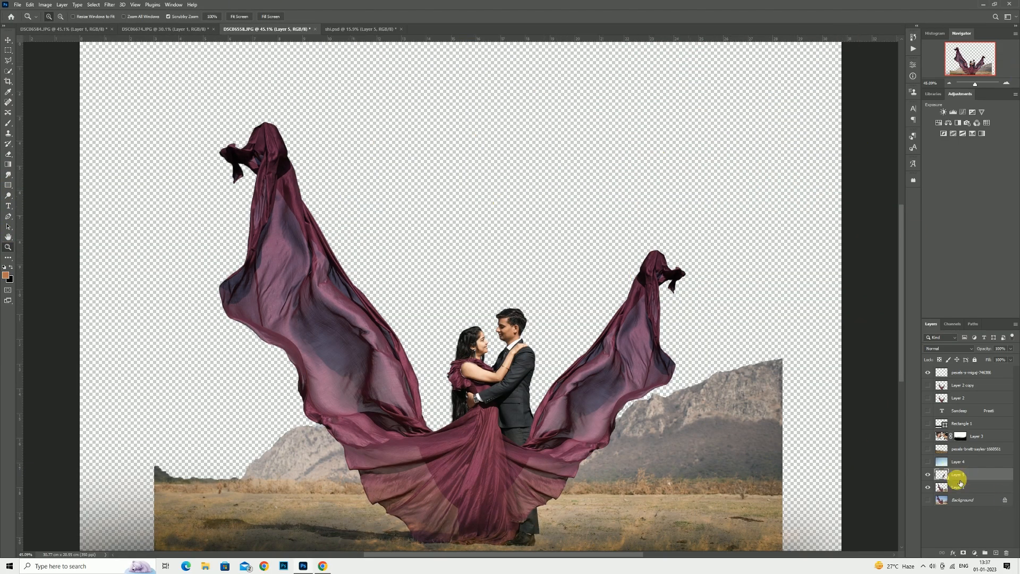
- Merge the mirrored fabric layer with Layer 1
left_click(958, 487, "shift")
right_click(943, 477)
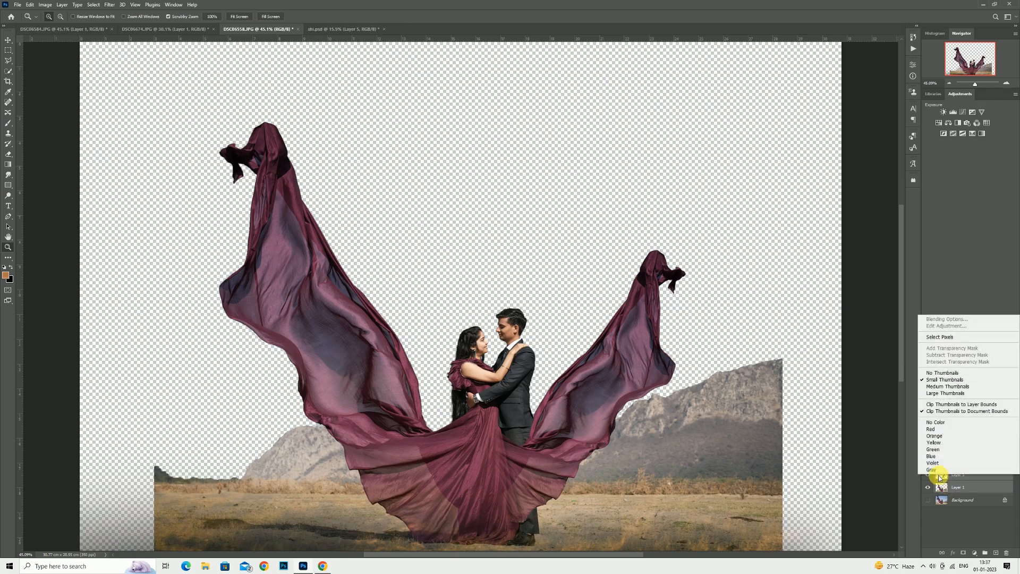
left_click(976, 487)
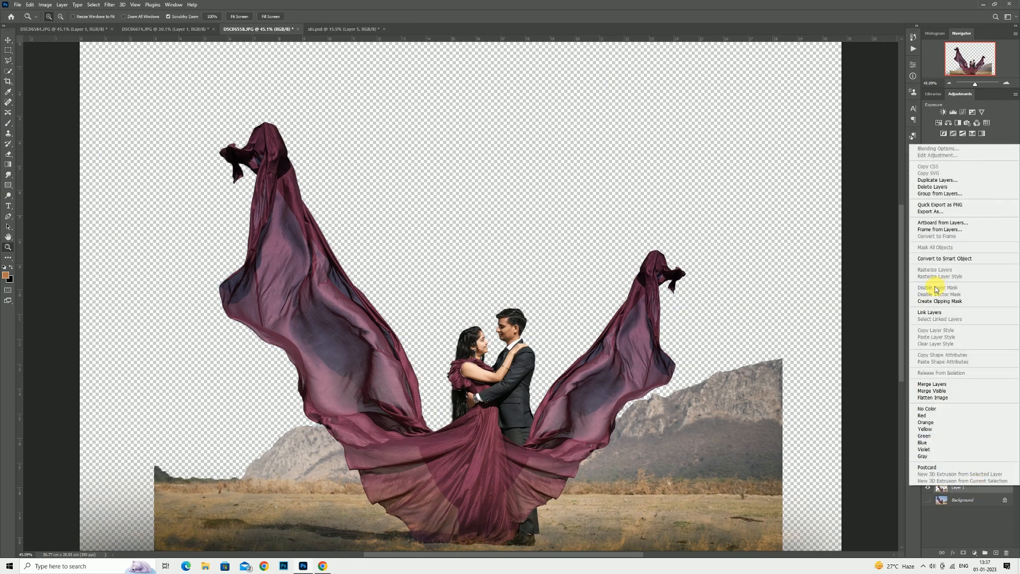
left_click(927, 384)
- Show the Background layer and toggle the merged layer's visibility to compare the edit with the original photo
left_click(928, 488)
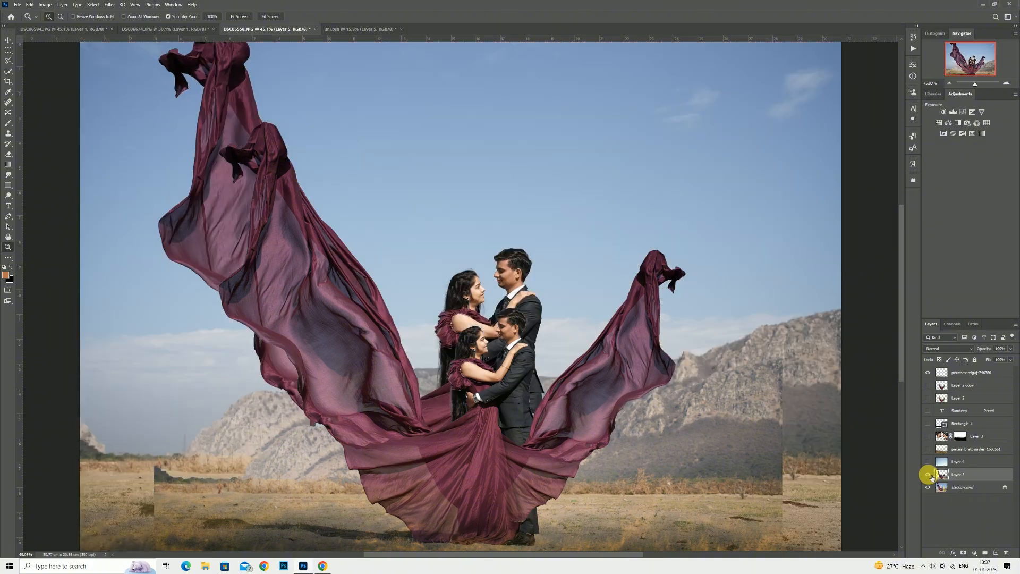
left_click(928, 475)
left_click(929, 474)
left_click(928, 474)
left_click(928, 474)
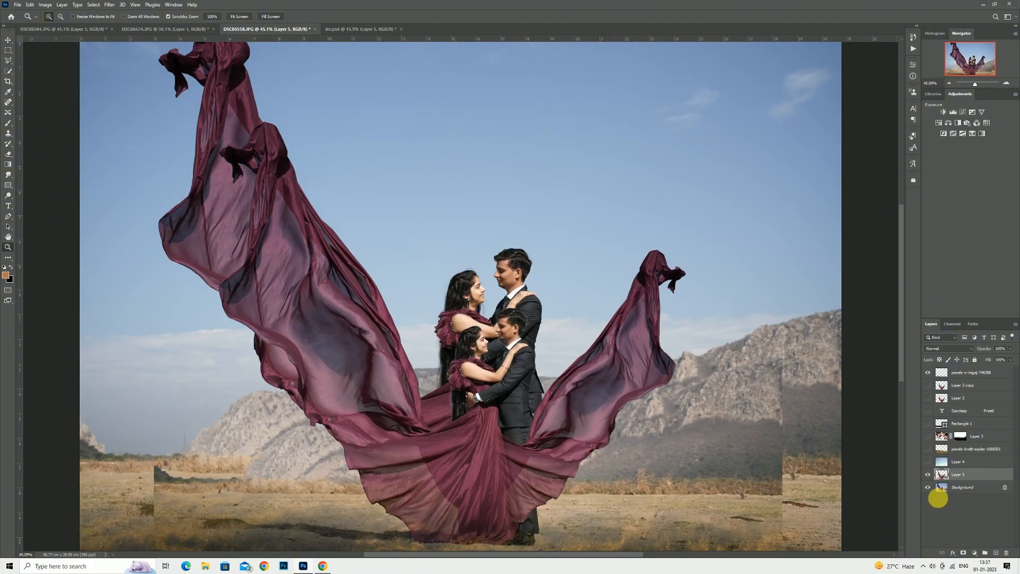
- Hide the Background and merged couple layers, and show the cut-out couple on Layer 2
left_click(928, 488)
left_click(928, 474)
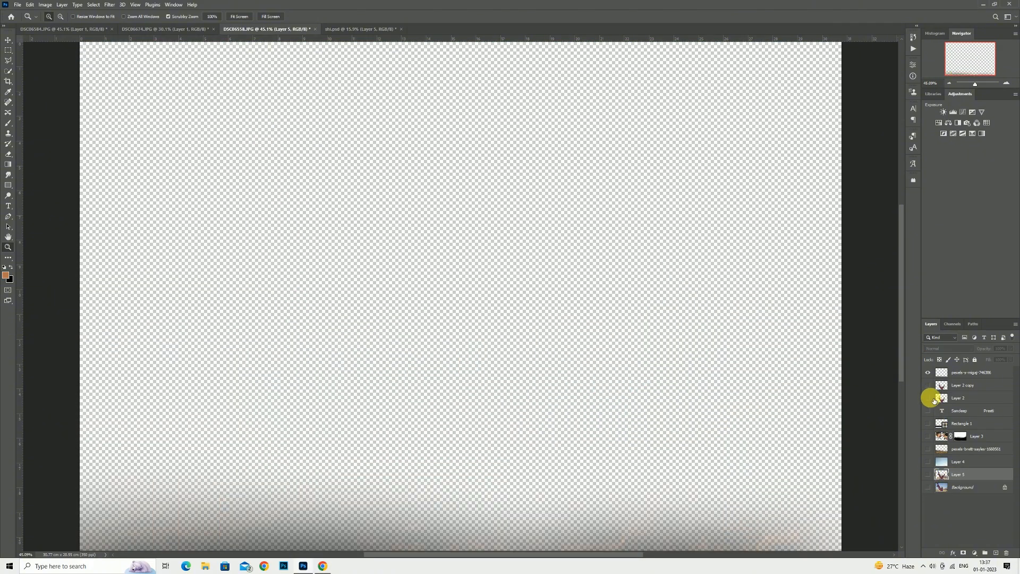
left_click(928, 398)
right_click(462, 256)
left_click(476, 262)
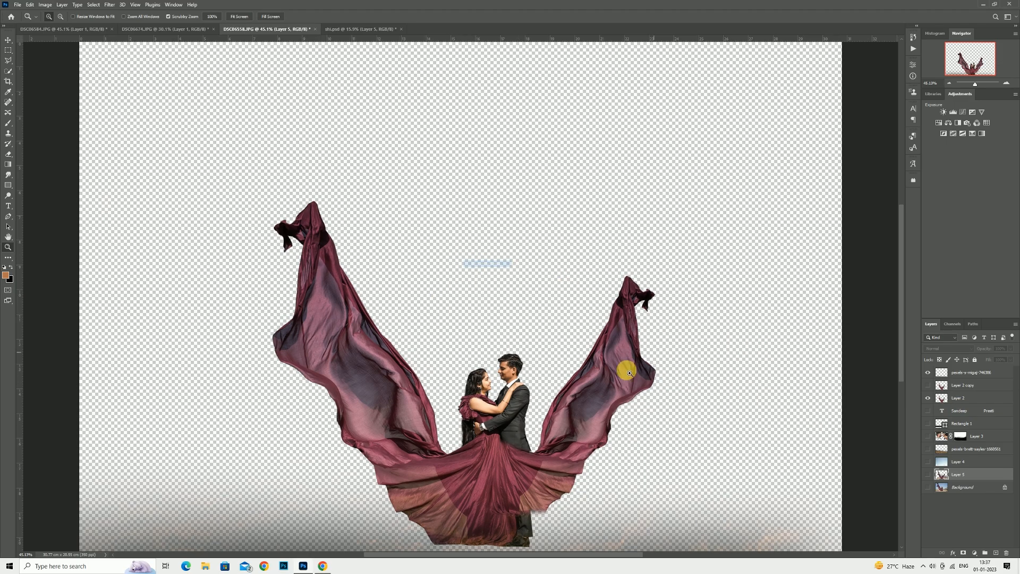
right_click(433, 276)
left_click(447, 282)
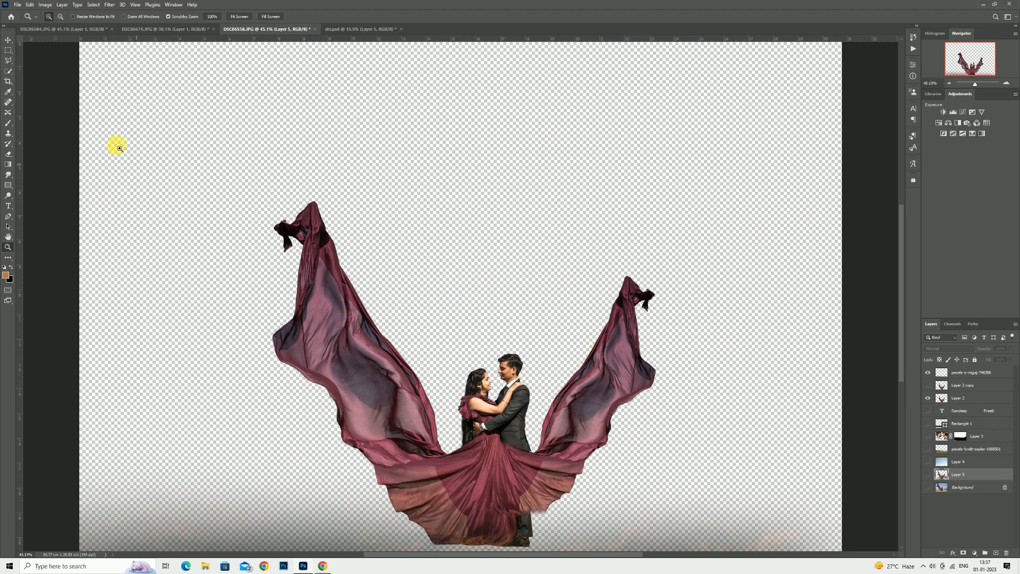
- Start placing an embedded image and open the png folder inside the couple folder on drive D
left_click(12, 43)
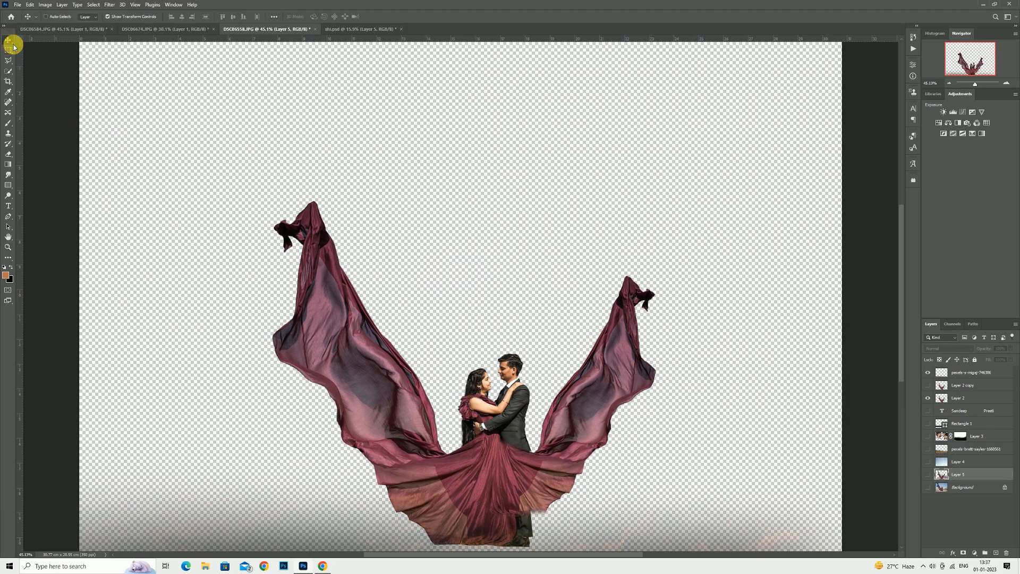
left_click(15, 5)
left_click(47, 153)
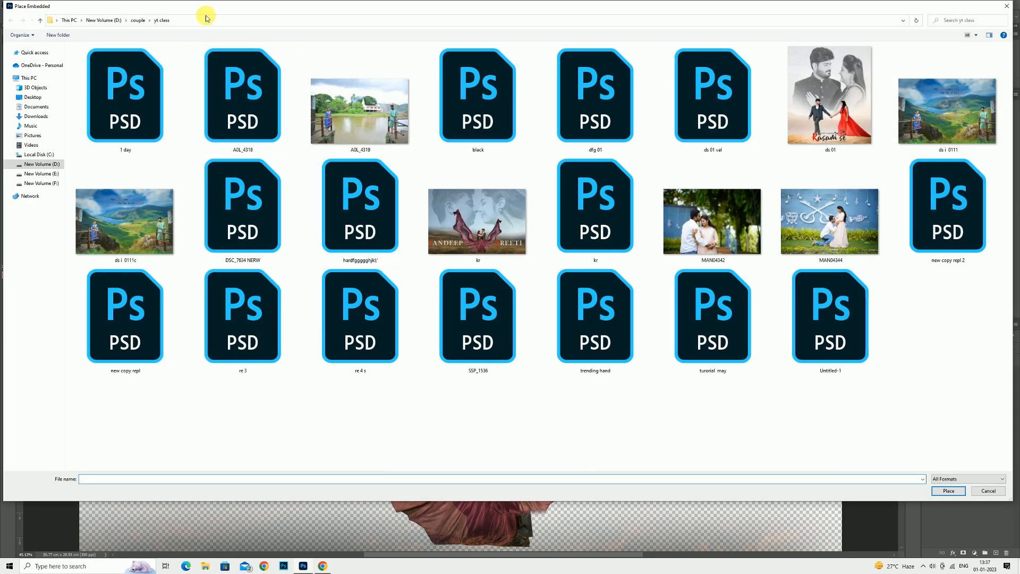
left_click(42, 164)
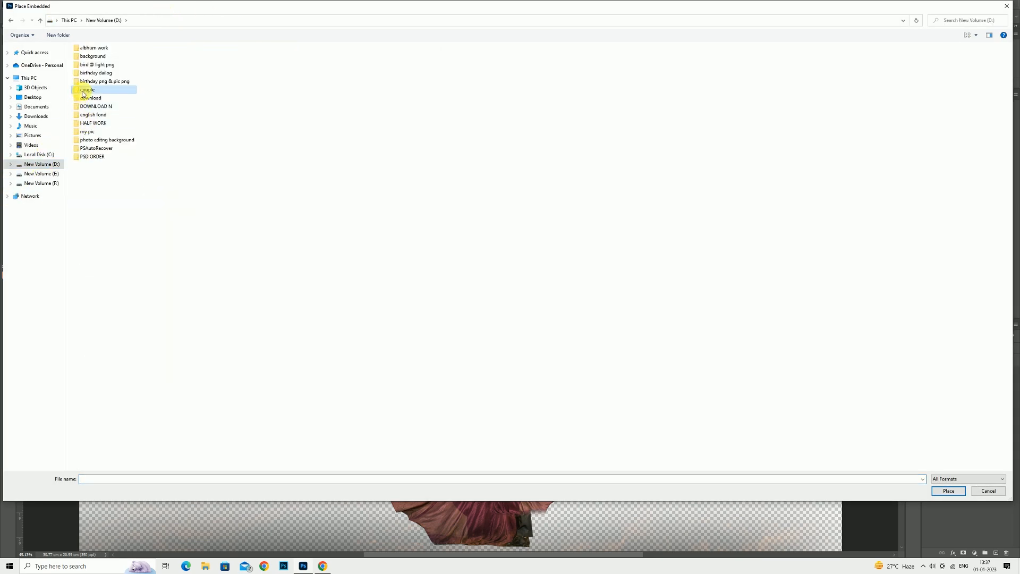
double_click(99, 87)
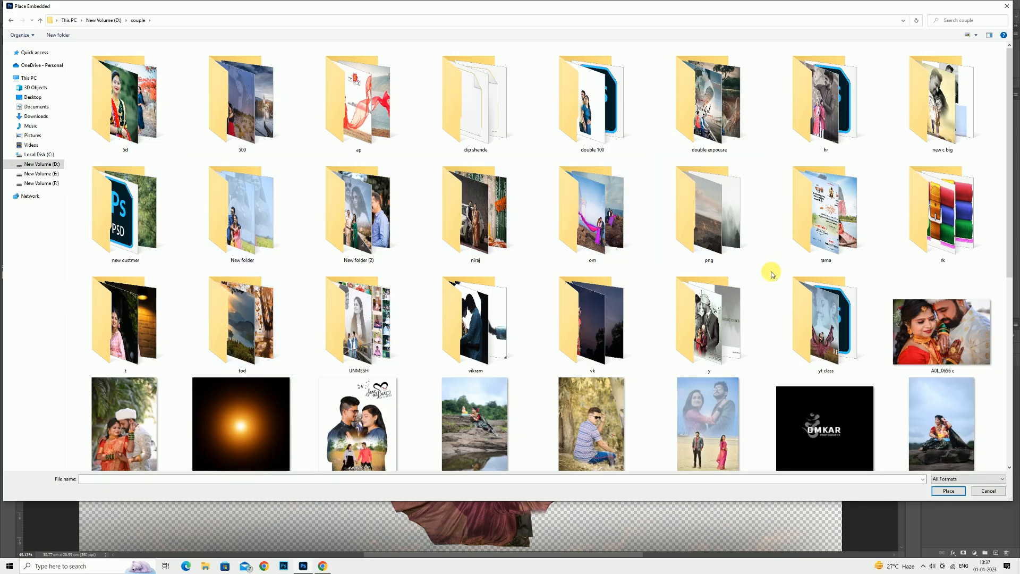
left_click(714, 228)
double_click(714, 228)
- Find the pexels-brett-sayles-1660561 landscape in the png folder and place it behind the couple
scroll(353, 299, "down", 5)
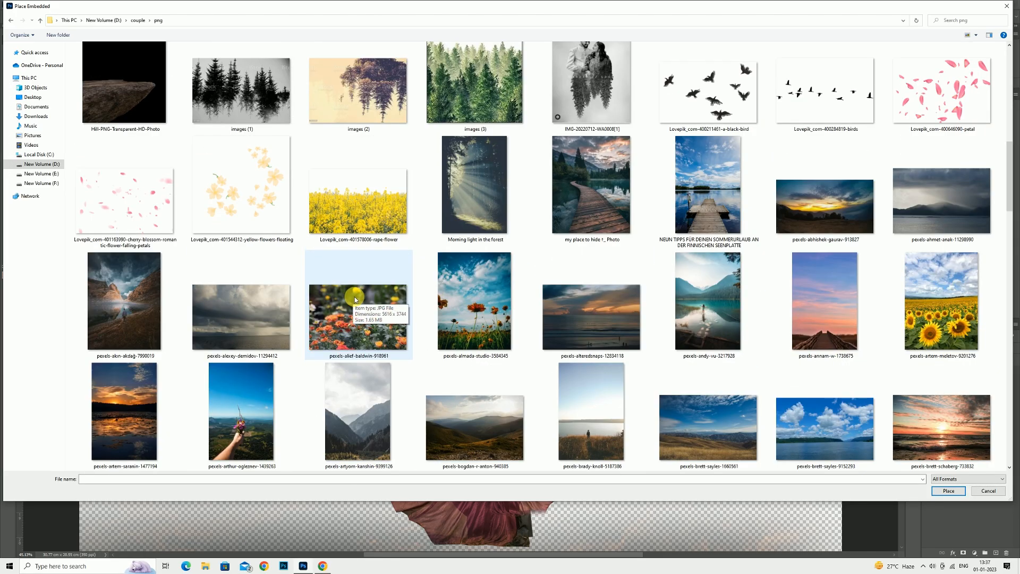
scroll(355, 299, "down", 5)
scroll(354, 299, "down", 4)
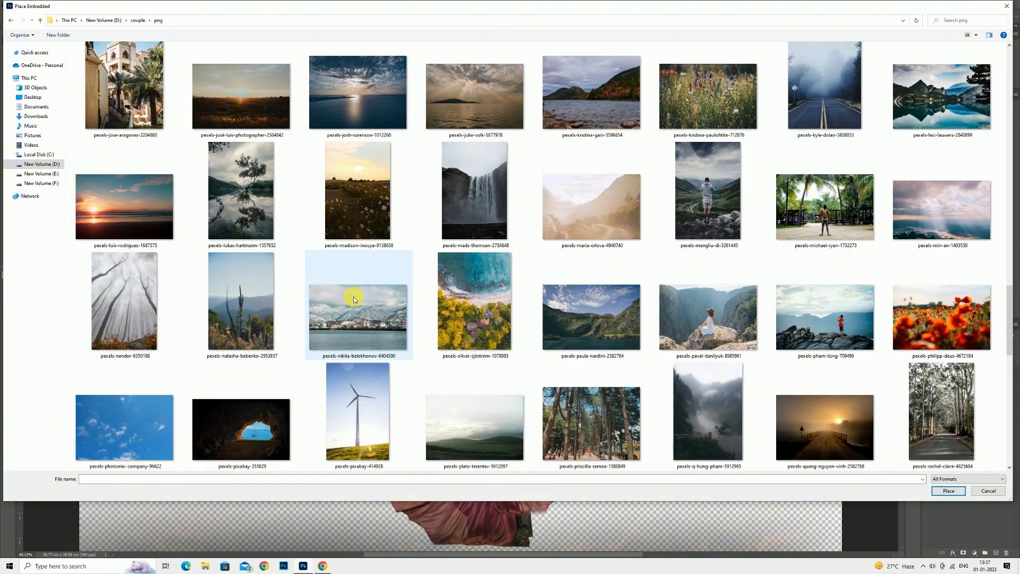
scroll(355, 299, "down", 4)
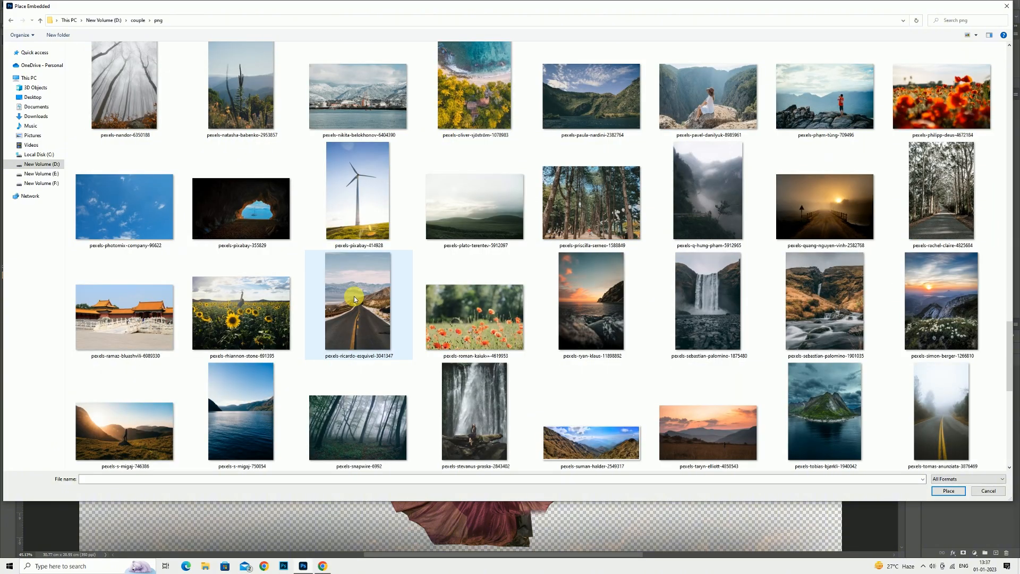
scroll(355, 299, "down", 4)
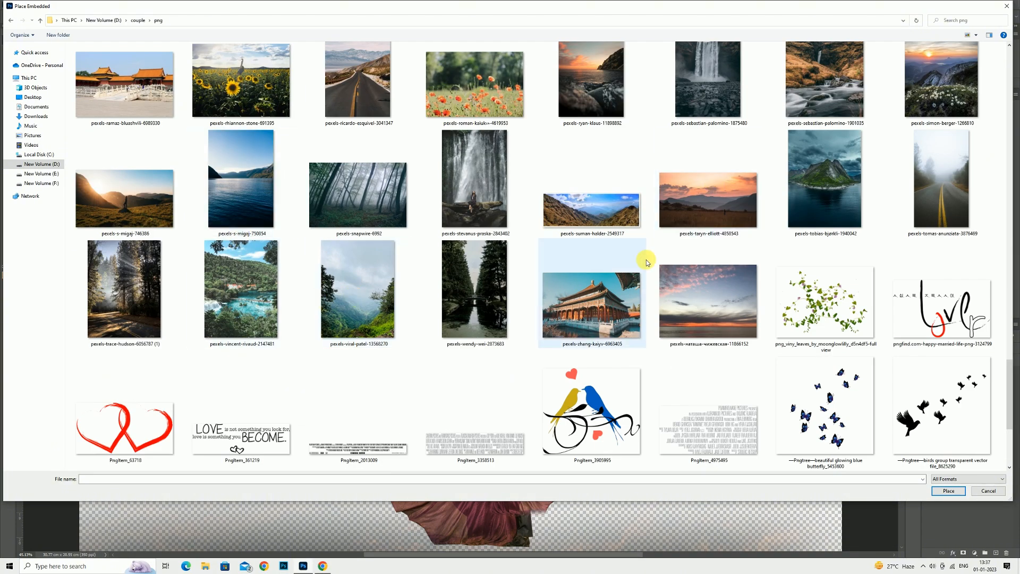
scroll(647, 262, "down", 4)
scroll(647, 262, "up", 6)
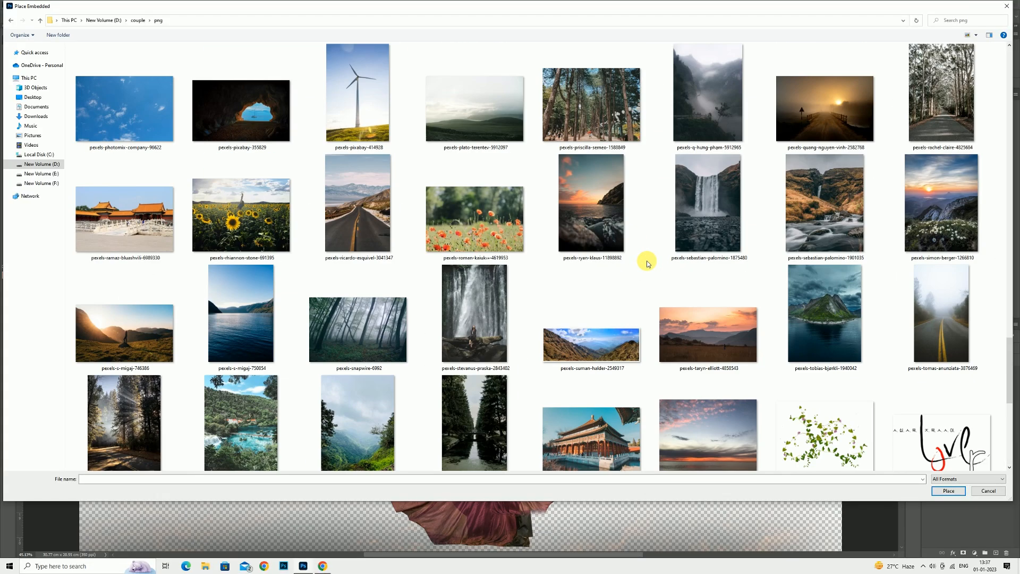
scroll(647, 263, "up", 4)
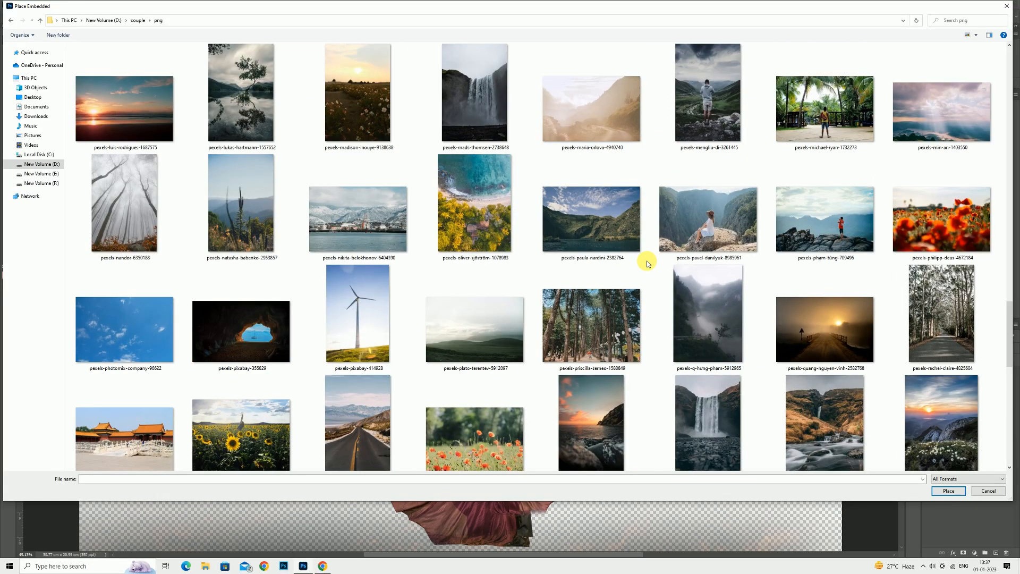
scroll(647, 263, "up", 4)
scroll(647, 263, "up", 4)
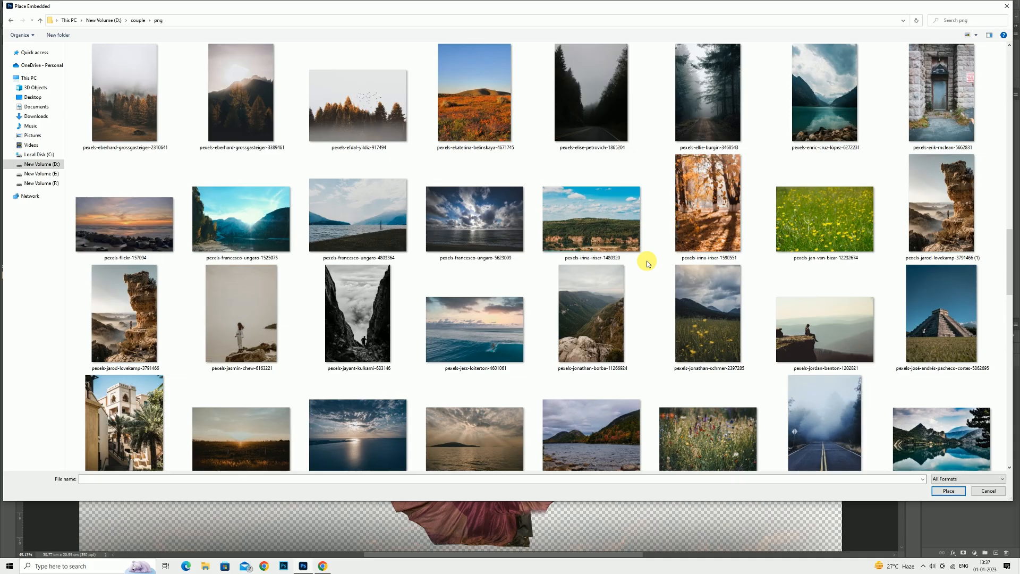
scroll(647, 263, "up", 4)
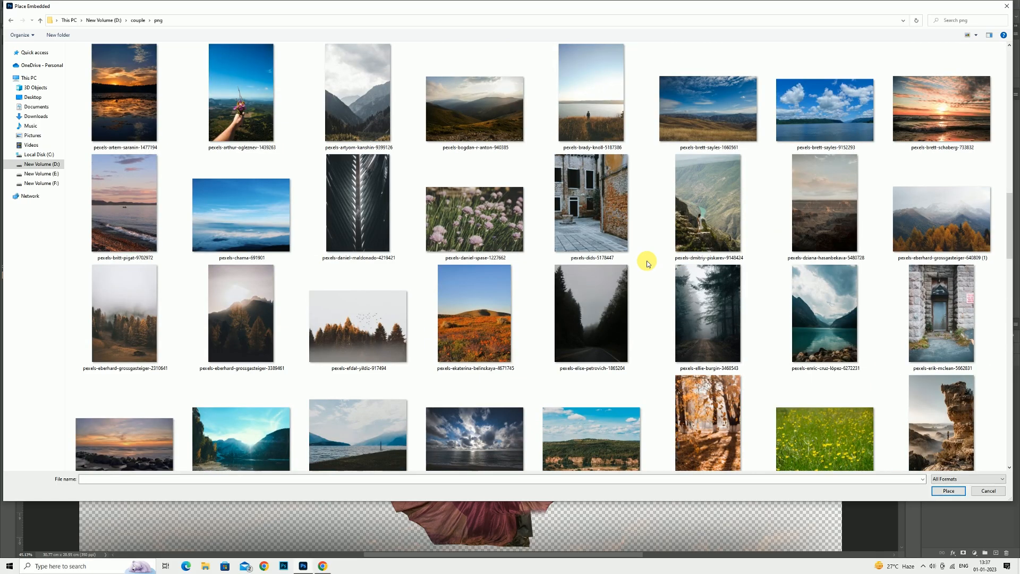
double_click(733, 117)
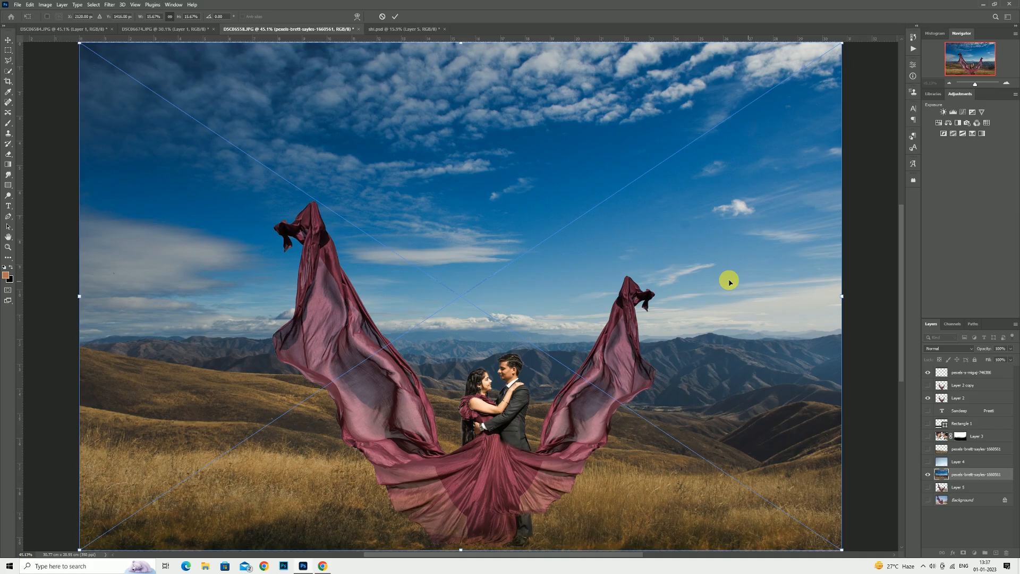
- Shift the placed landscape downward and enlarge it to span the full canvas width, then commit the placement
left_click_drag(725, 265, 718, 276)
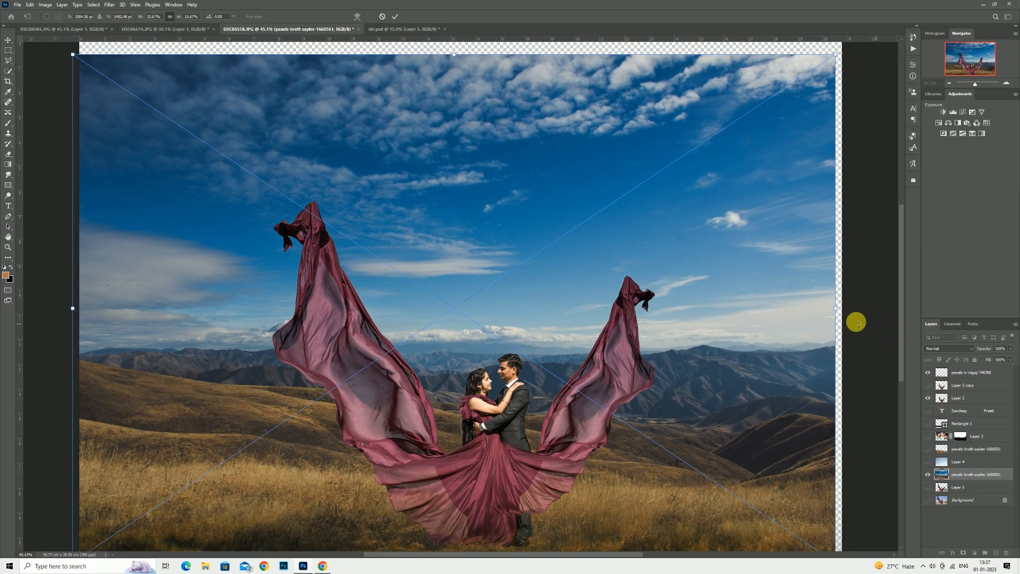
left_click_drag(840, 314, 855, 310)
left_click(394, 17)
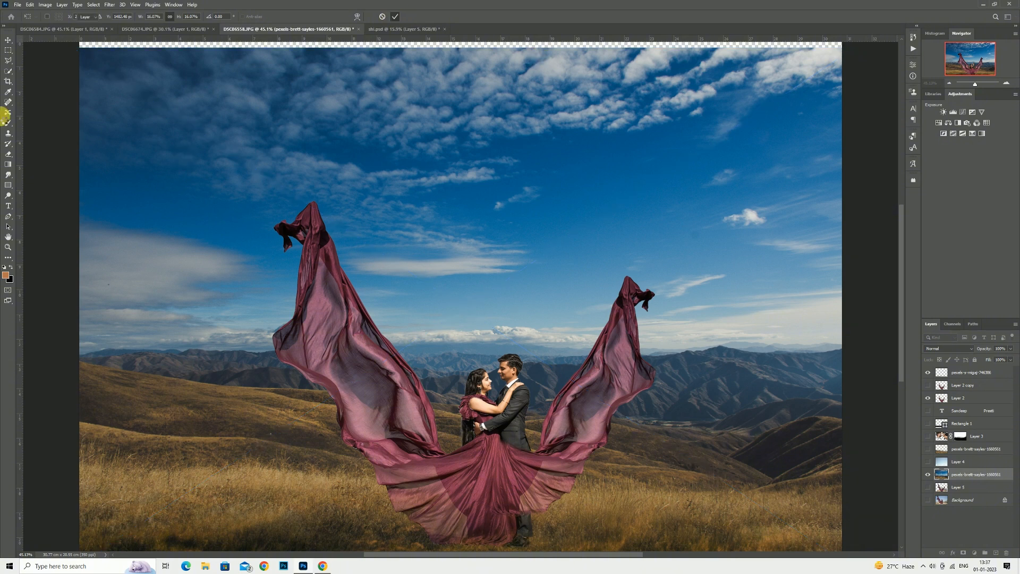
- Start the Eraser tool on the placed landscape and rasterize its smart object
left_click(8, 154)
left_click(267, 153)
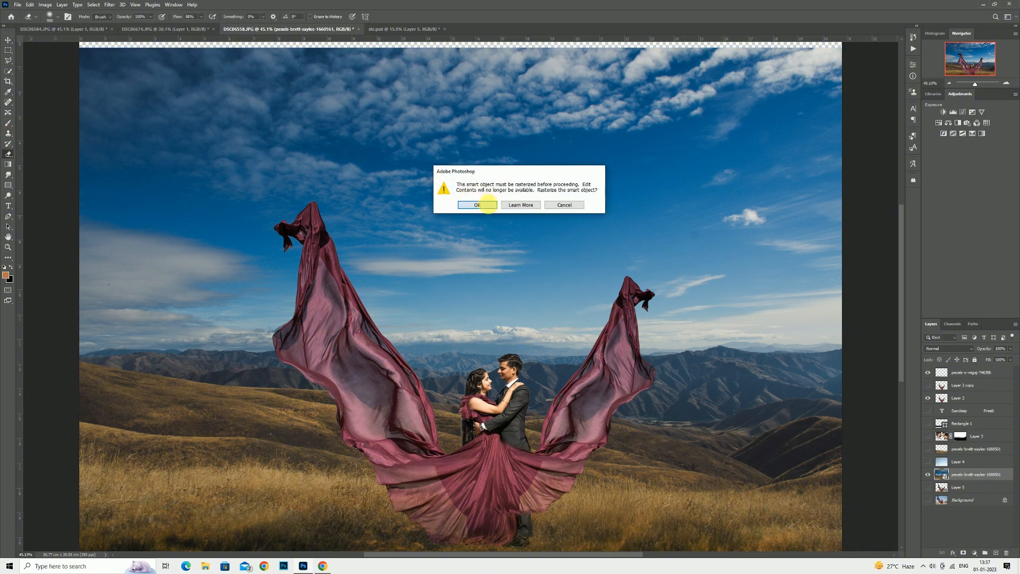
left_click(488, 205)
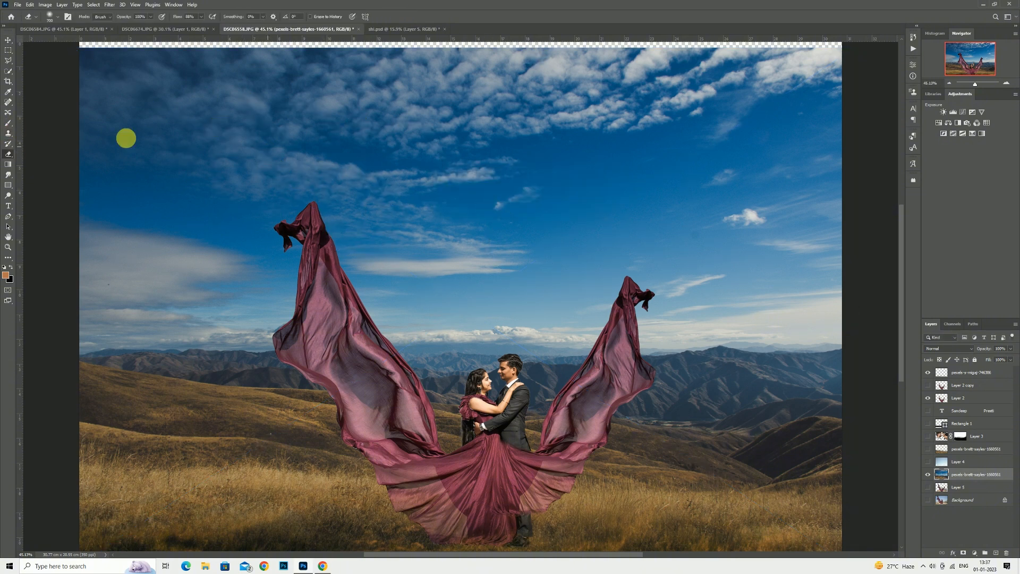
- Erase the landscape layer's sky with a large soft Eraser, fading it out down to the distant hills
mouse_move(104, 126)
left_mouse_down()
mouse_move(801, 127)
mouse_move(118, 114)
left_mouse_up()
key("bracketleft")
key("bracketleft")
key("bracketleft")
key("bracketleft")
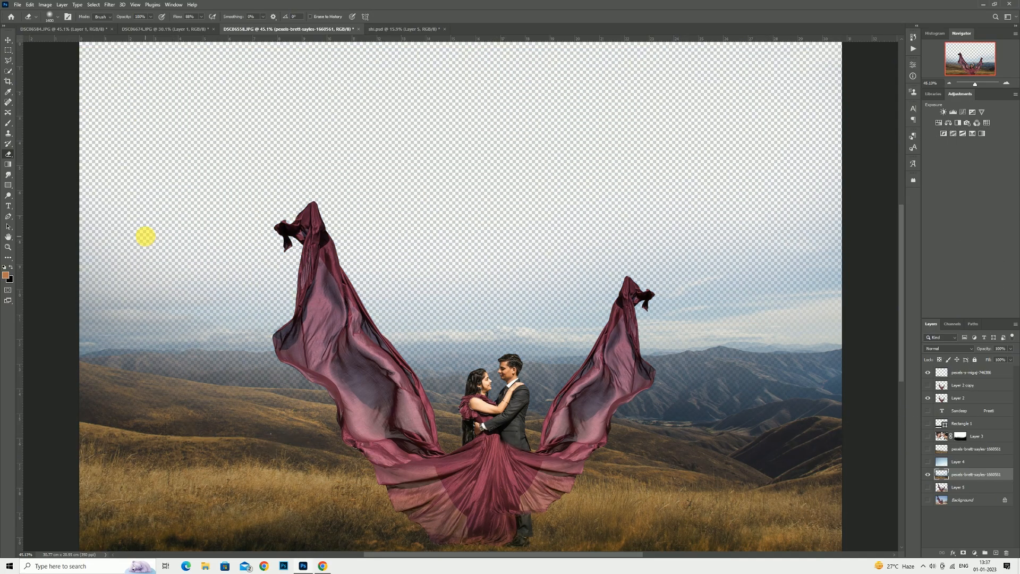
mouse_move(145, 236)
left_mouse_down()
mouse_move(225, 253)
mouse_move(579, 279)
mouse_move(821, 268)
mouse_move(699, 276)
mouse_move(668, 201)
left_mouse_up()
key("bracketleft")
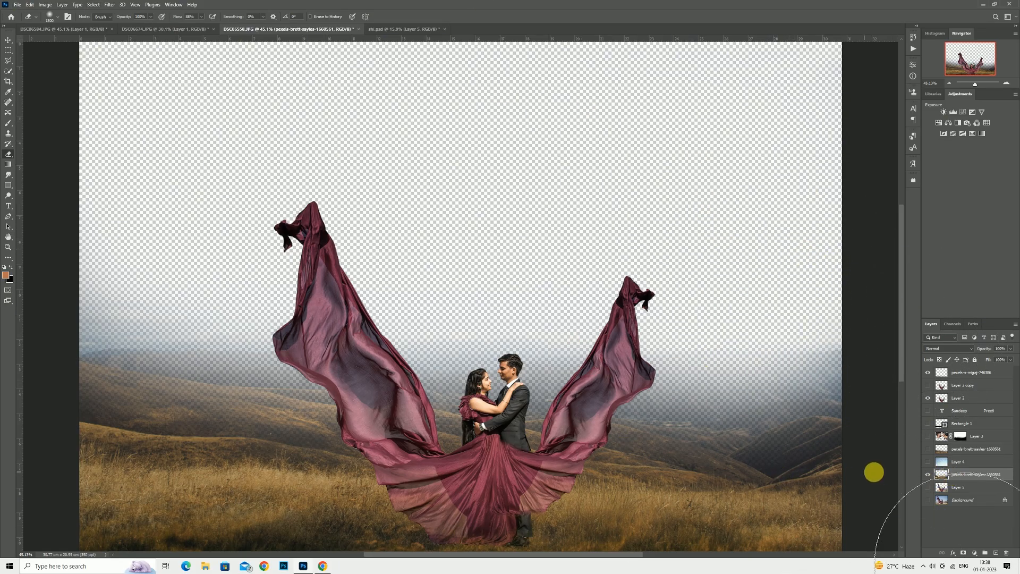
- Place the pale-sky image pexels-brady-knoll-5187386 from the png folder as an embedded image
left_click(13, 6)
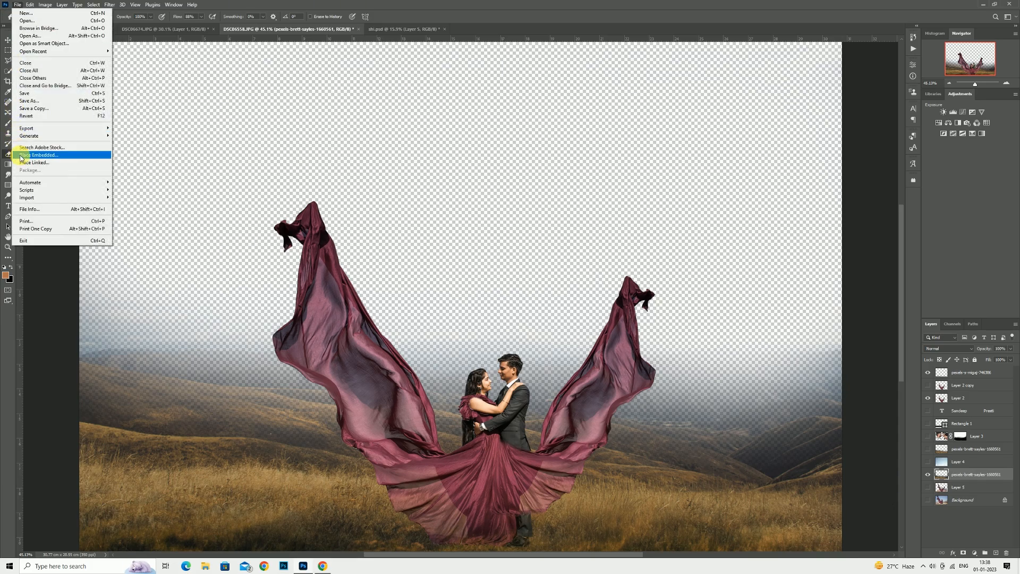
left_click(23, 153)
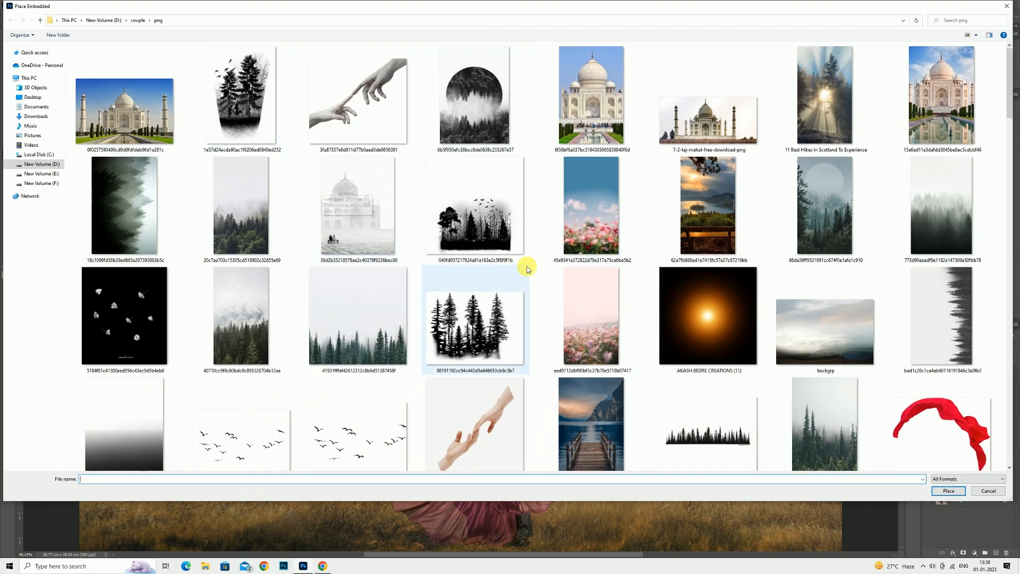
scroll(520, 274, "down", 15)
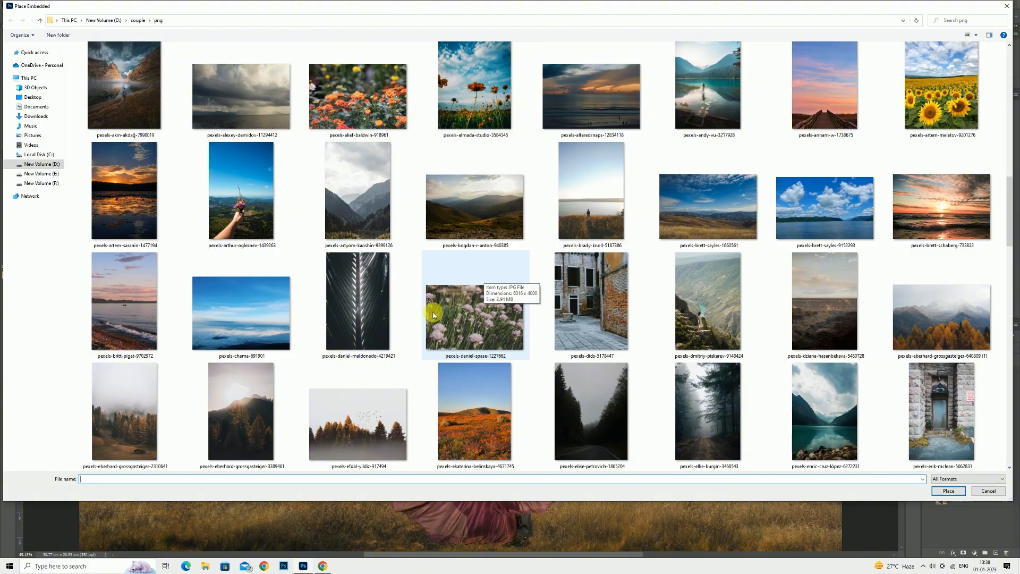
scroll(433, 315, "down", 5)
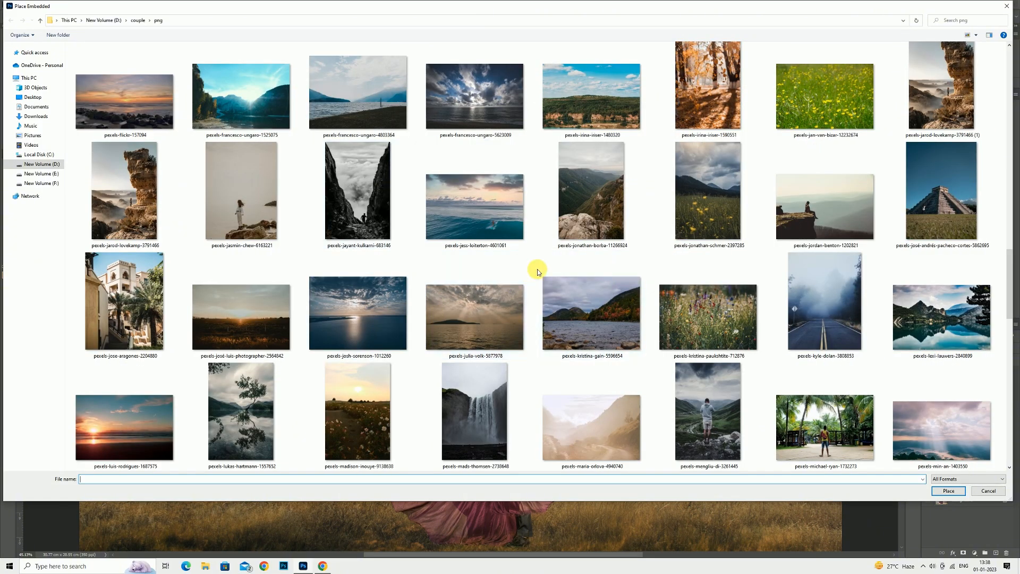
scroll(538, 272, "down", 2)
scroll(536, 274, "down", 2)
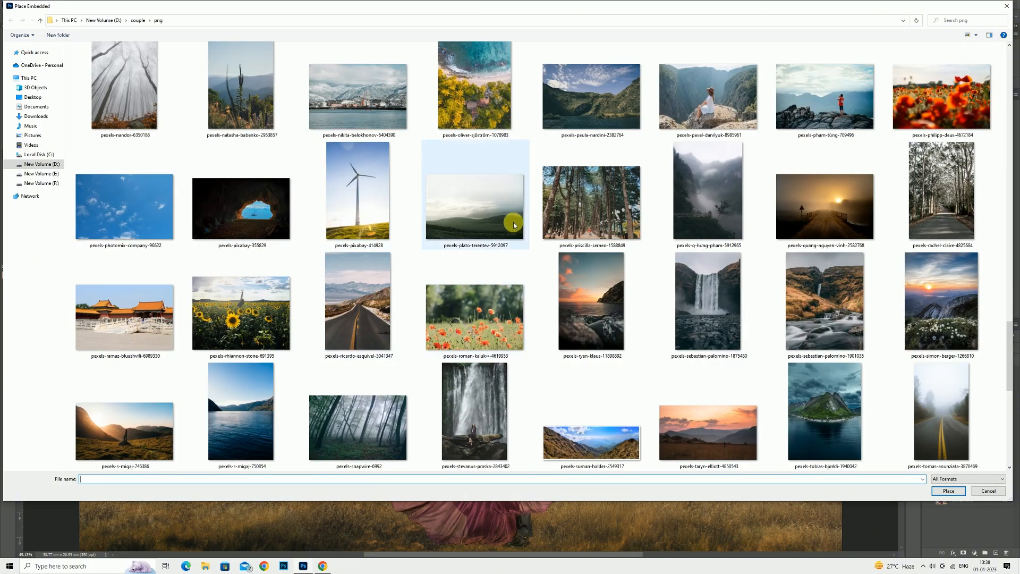
scroll(513, 222, "down", 2)
scroll(636, 244, "down", 2)
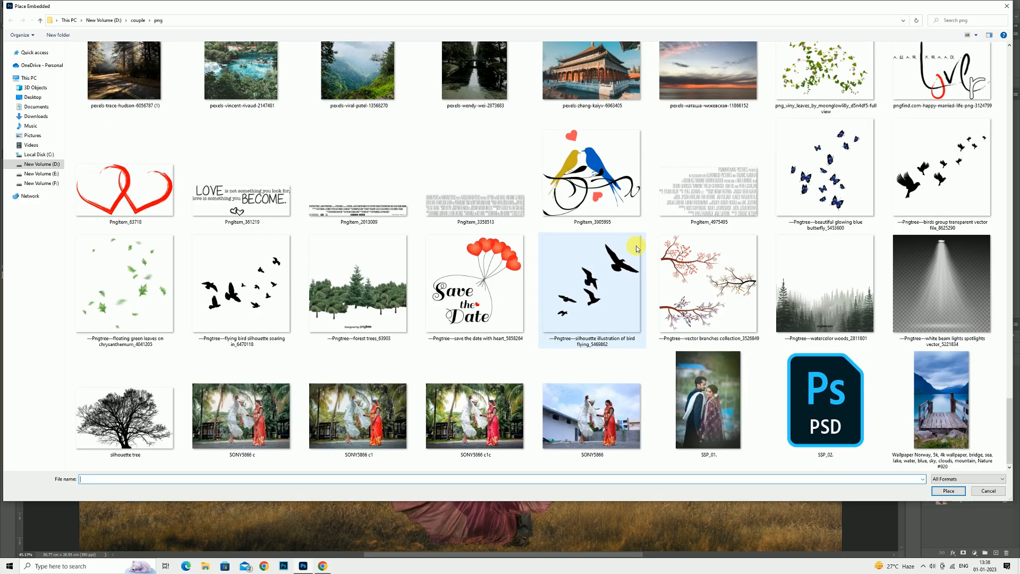
scroll(636, 266, "up", 3)
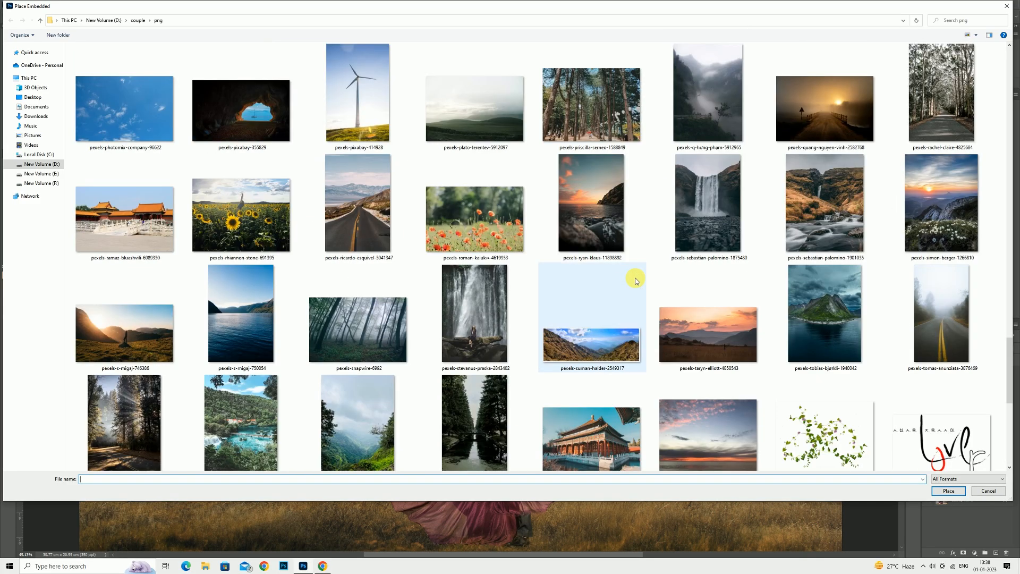
scroll(636, 280, "up", 5)
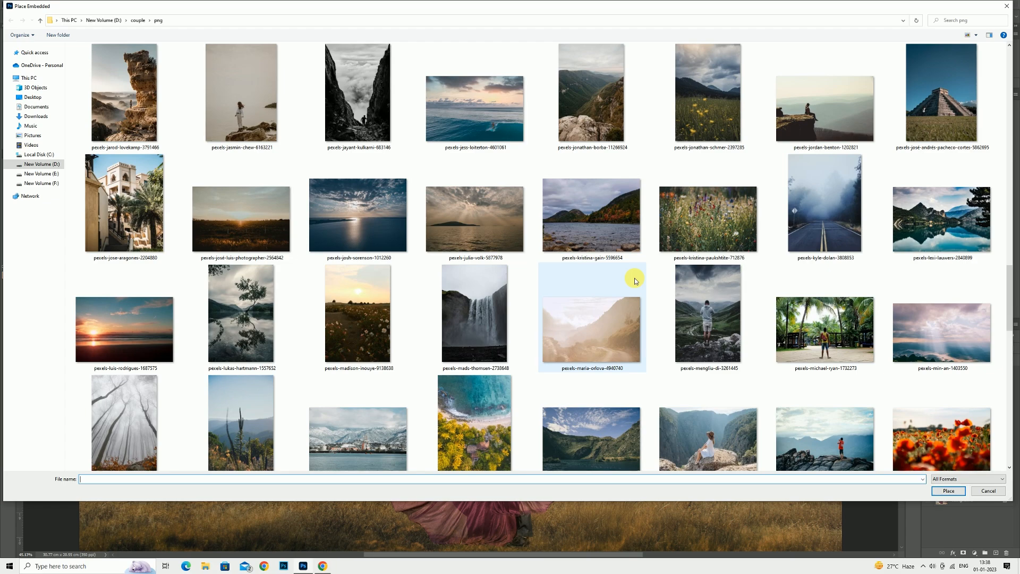
scroll(636, 280, "up", 2)
scroll(636, 281, "up", 3)
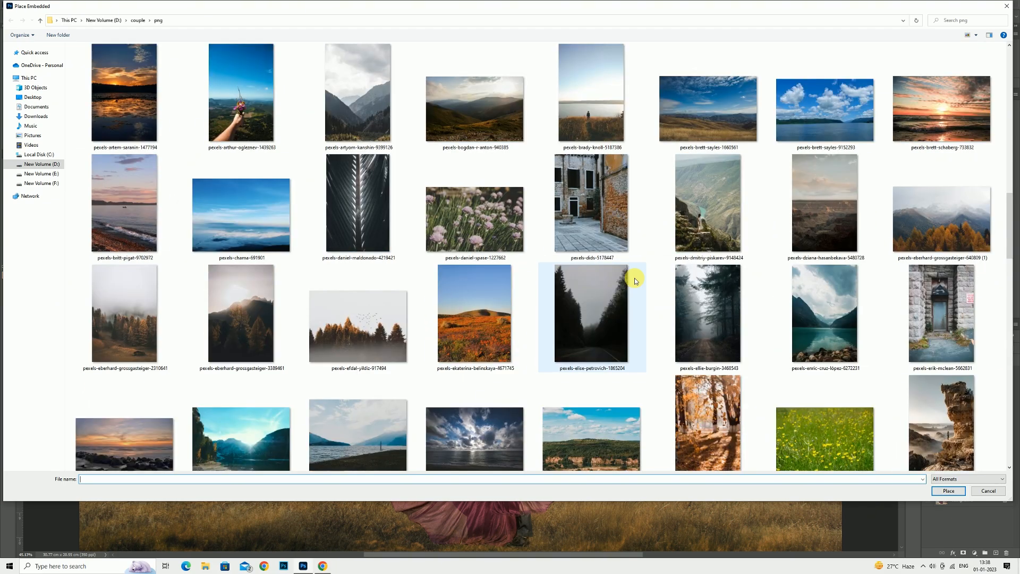
double_click(587, 69)
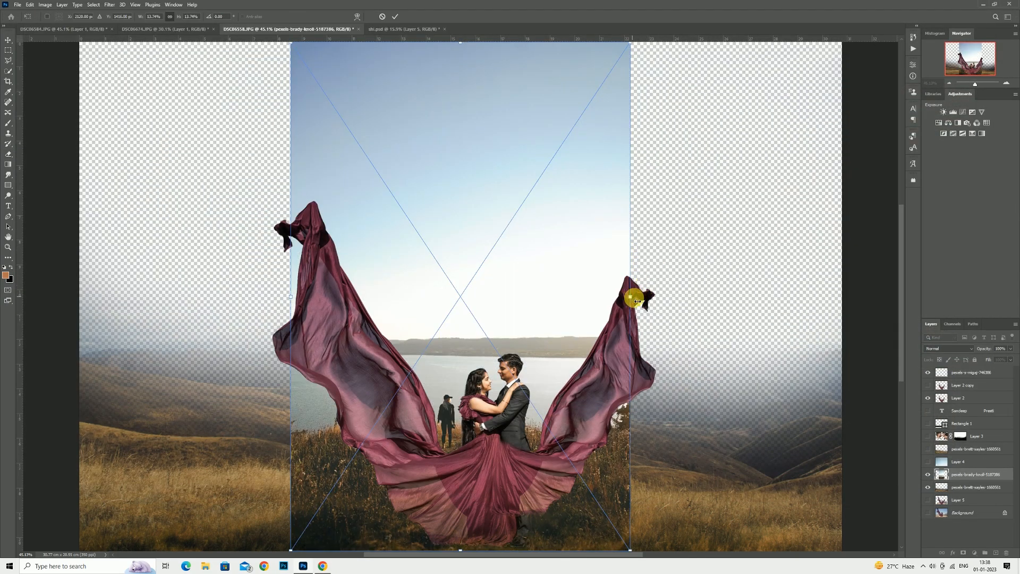
- Enlarge the placed sky image to about 30% scale, move it over most of the canvas, and commit the placement
left_click_drag(636, 301, 738, 348)
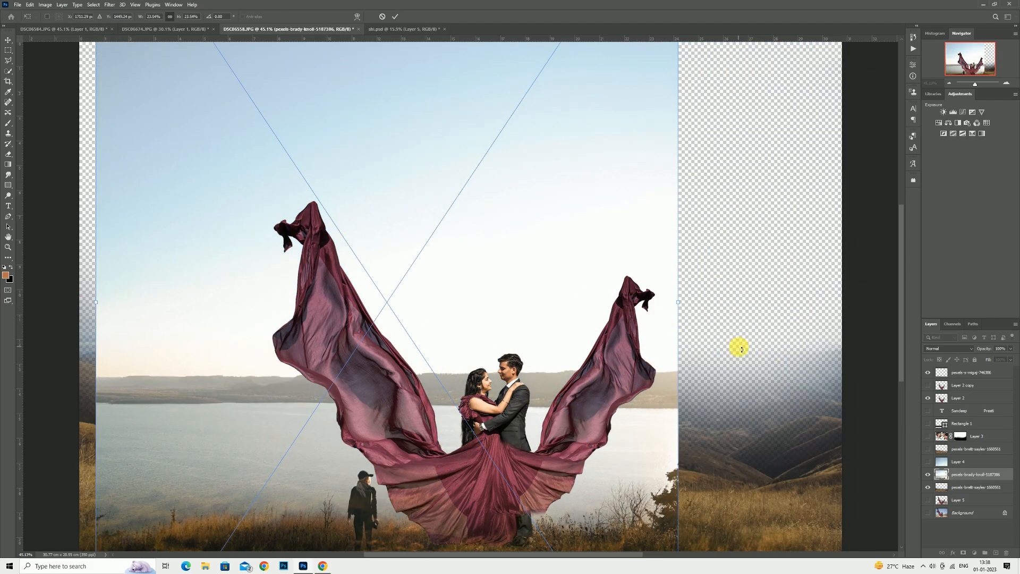
mouse_move(685, 309)
left_mouse_down()
mouse_move(751, 319)
mouse_move(719, 260)
mouse_move(699, 303)
left_mouse_up()
left_click(395, 17)
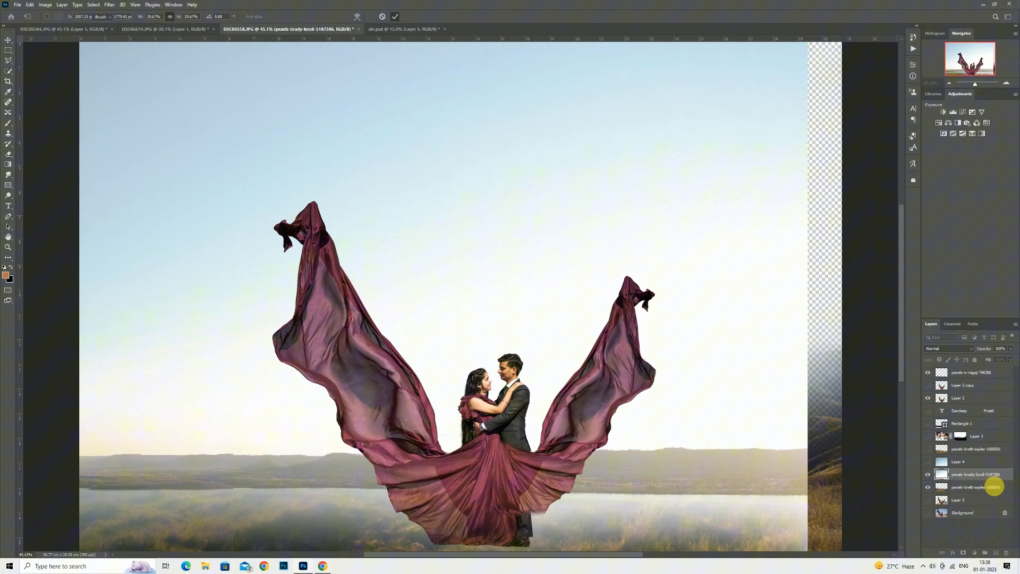
left_click(935, 565)
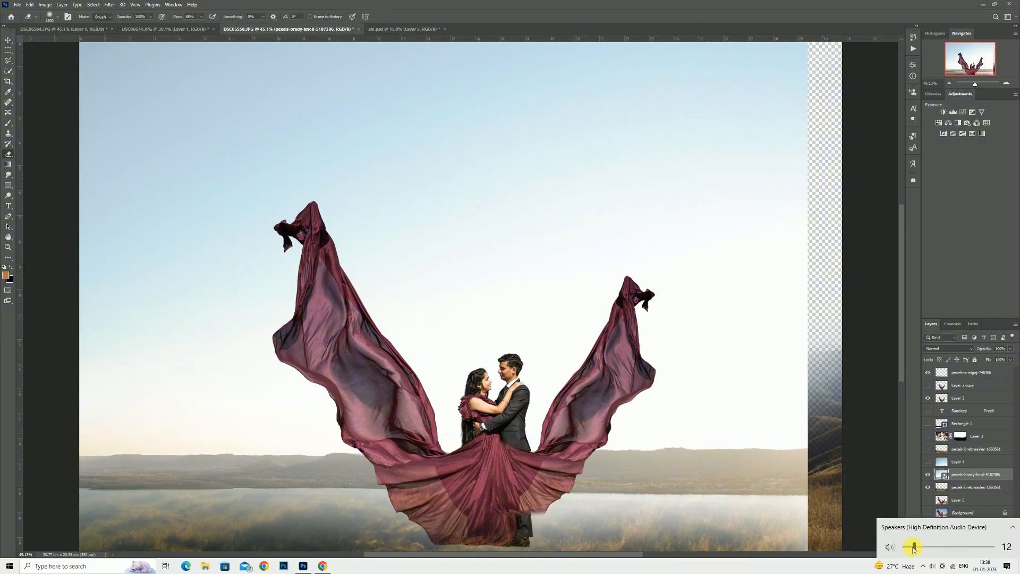
left_click(873, 428)
- Rasterize the pexels-brady-knoll-5187386 layer and move it below the erased pexels-brett-sayles-1660561 landscape layer
right_click(981, 475)
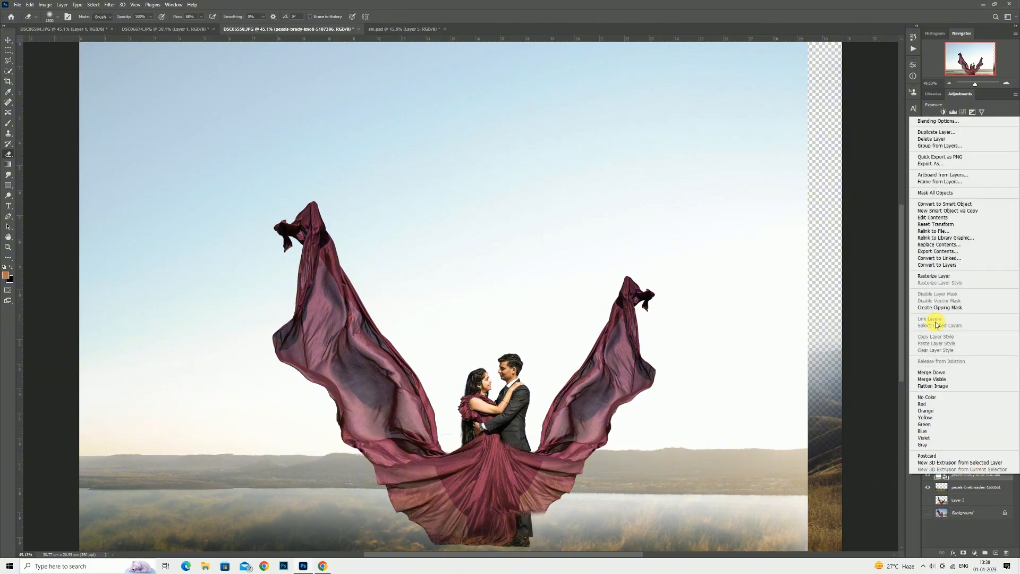
left_click(940, 277)
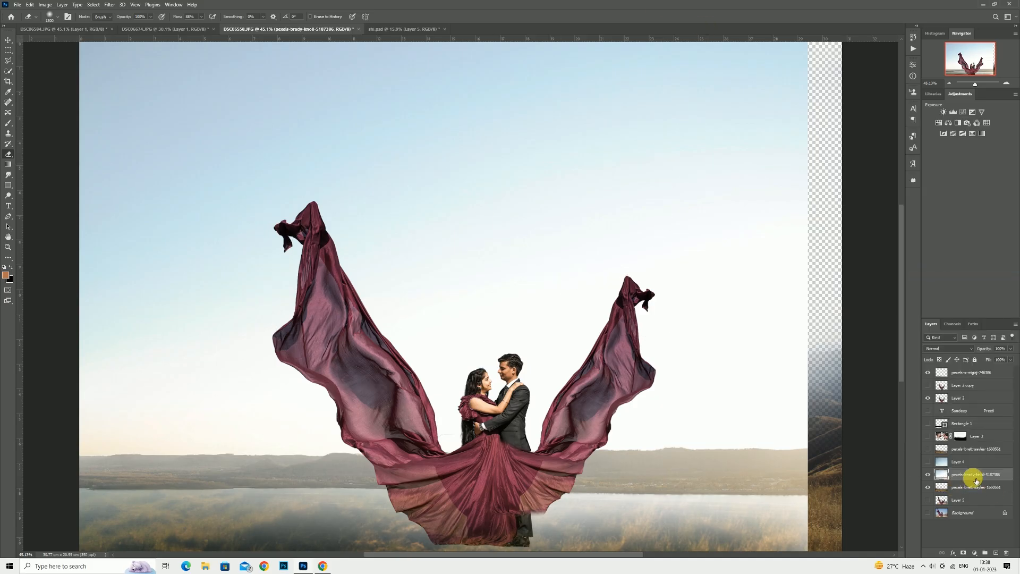
left_click_drag(972, 476, 975, 493)
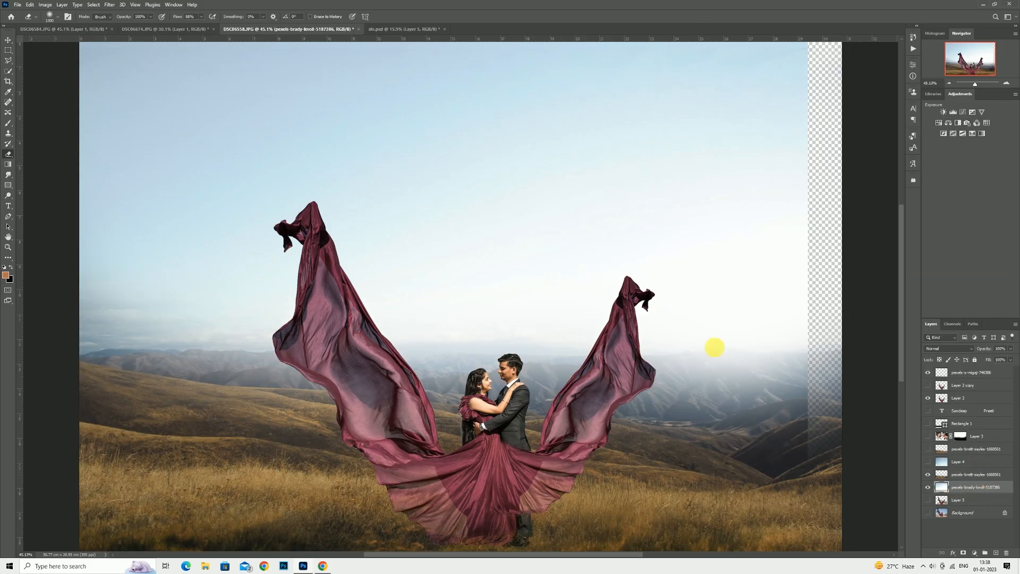
- Scale the sky layer to about 106% to cover the canvas width and shift it downward behind the hills
left_click(8, 40)
left_click_drag(809, 363, 853, 368)
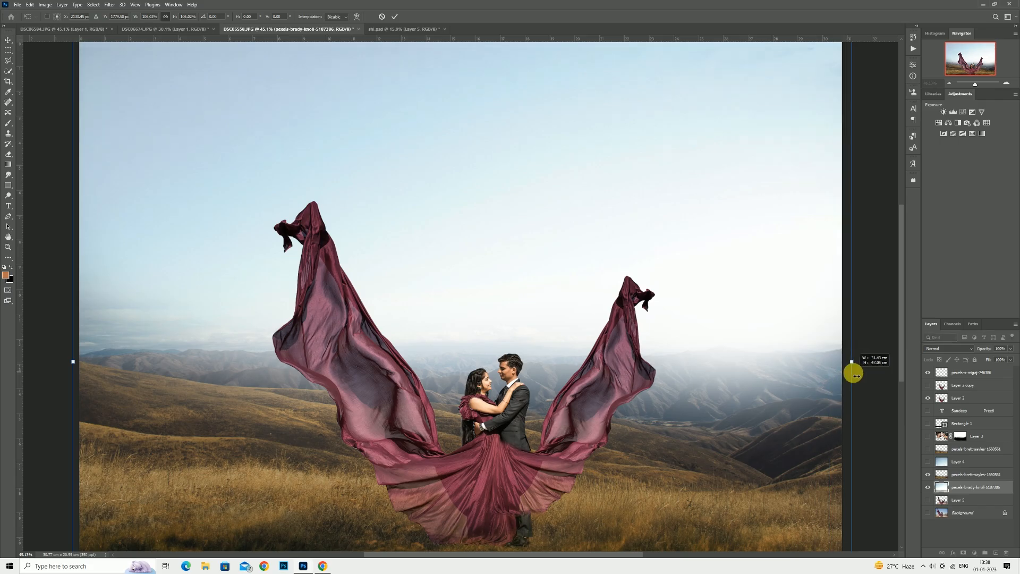
left_click_drag(715, 296, 721, 332)
left_click(394, 16)
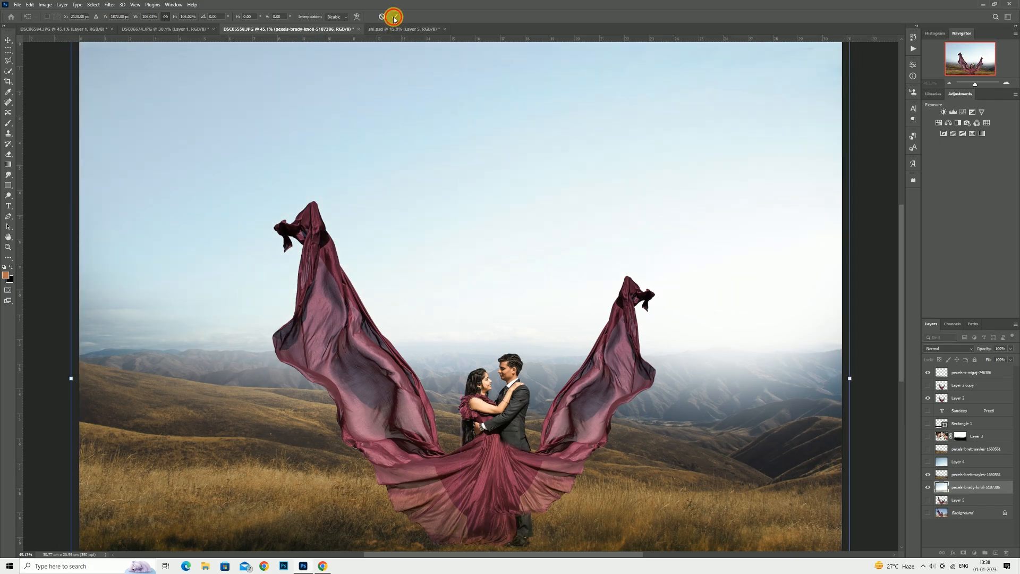
left_click_drag(580, 215, 592, 232)
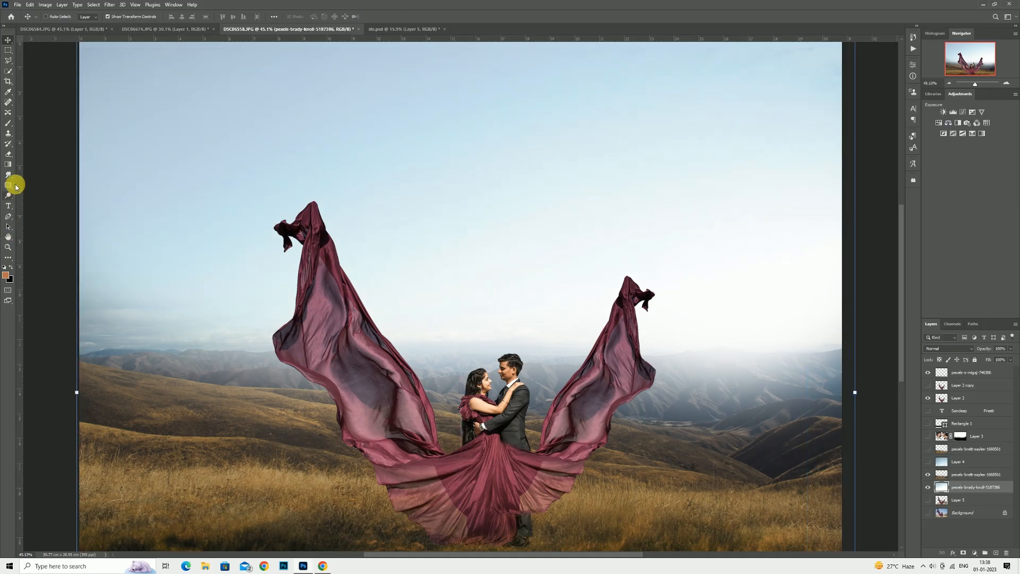
- Apply a Gaussian Blur with a 3.2-pixel radius to the lower pexels-brett-sayles-1660561 landscape layer
left_click(8, 154)
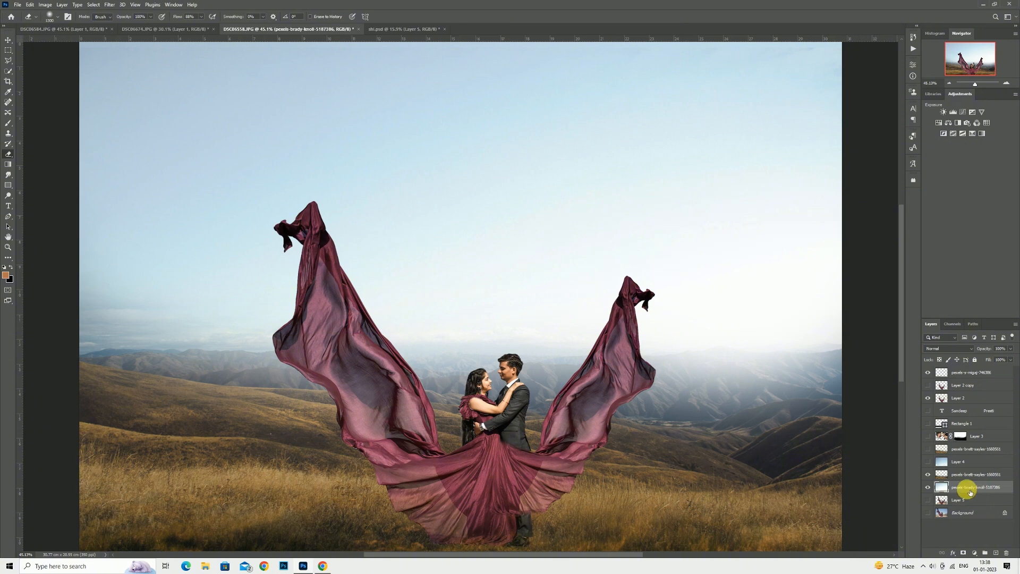
left_click(975, 474)
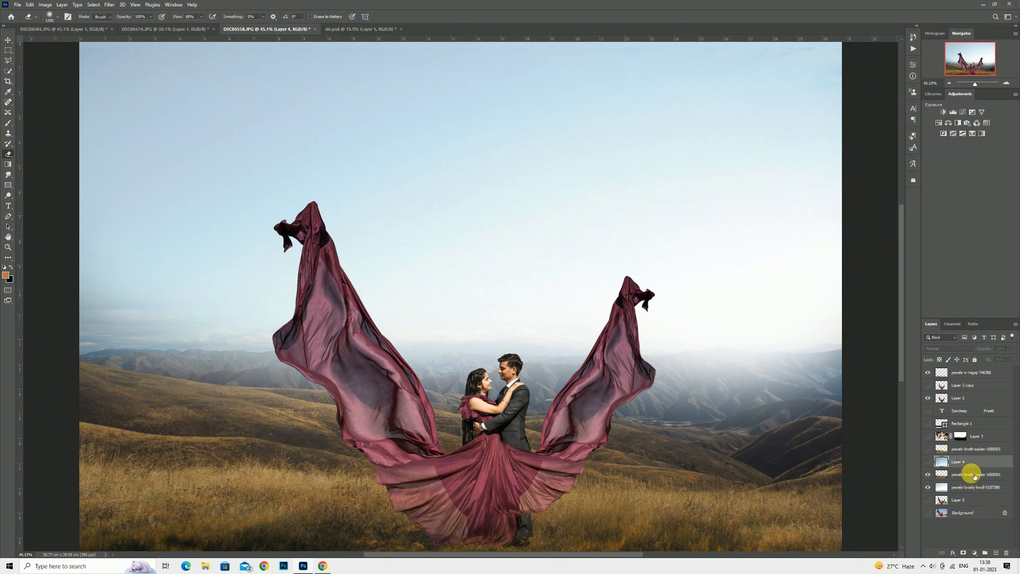
left_click(110, 4)
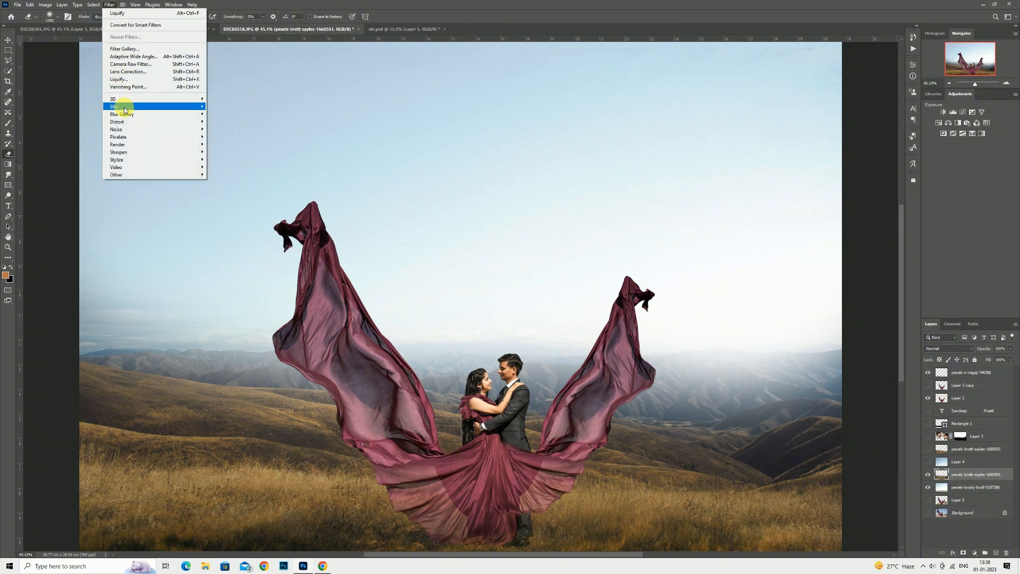
mouse_move(119, 106)
left_click(234, 138)
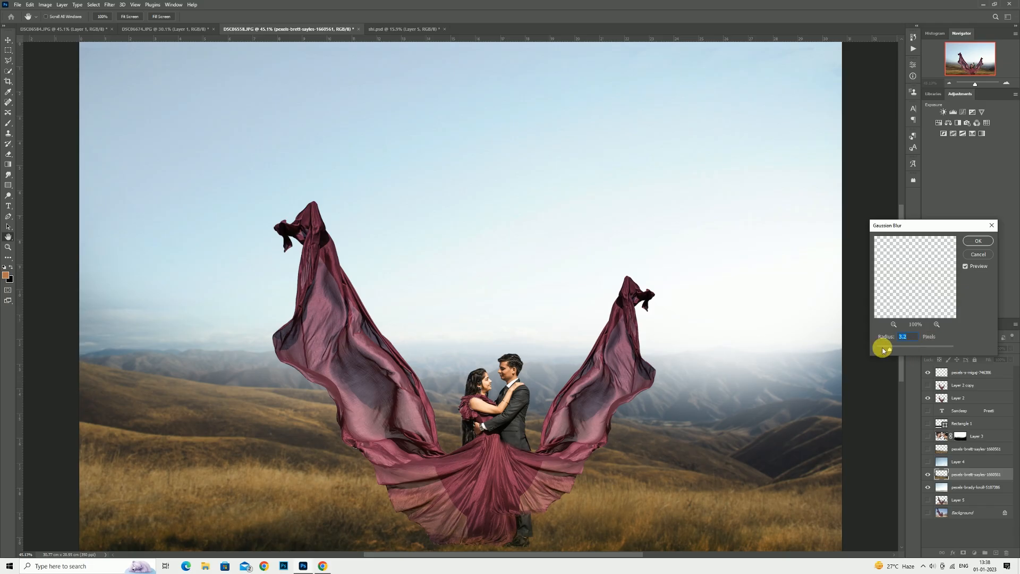
left_click(976, 240)
key("e")
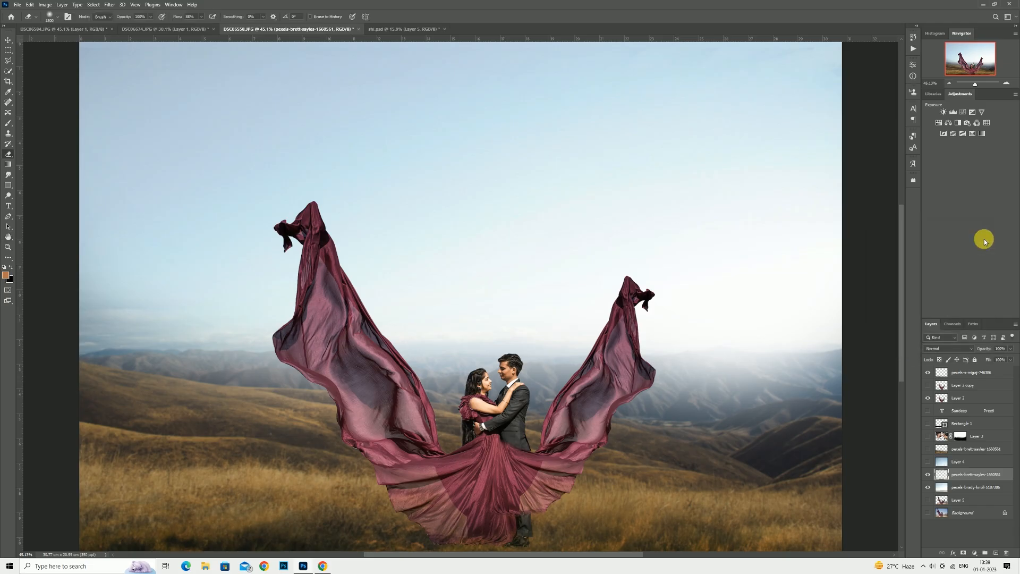
- Compare the landscape layers by toggling their visibility and leave the upper pexels-brett-sayles-1660561 layer shown
left_click(928, 474)
left_click(927, 474)
left_click(927, 461)
left_click(927, 461)
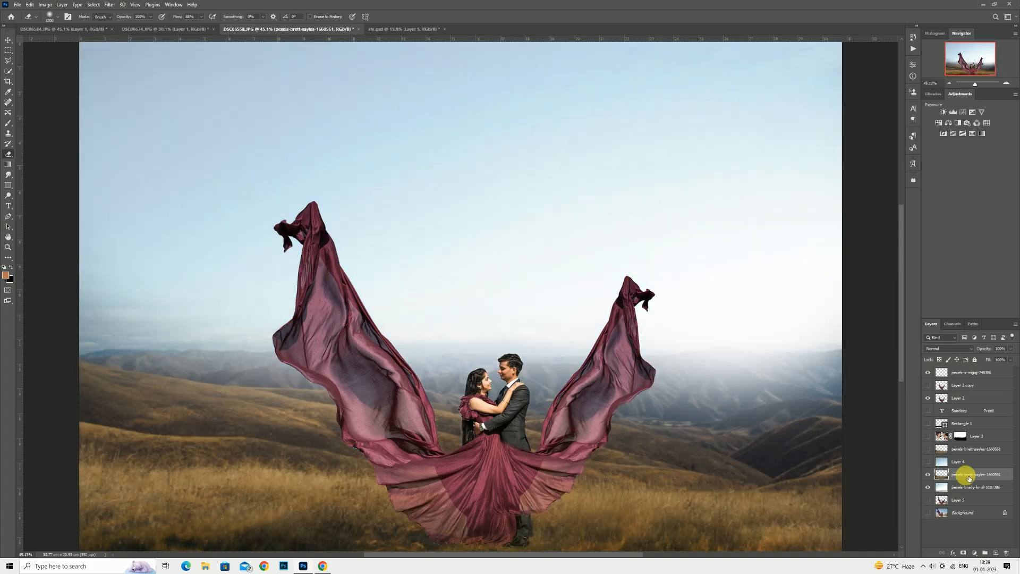
left_click(948, 488)
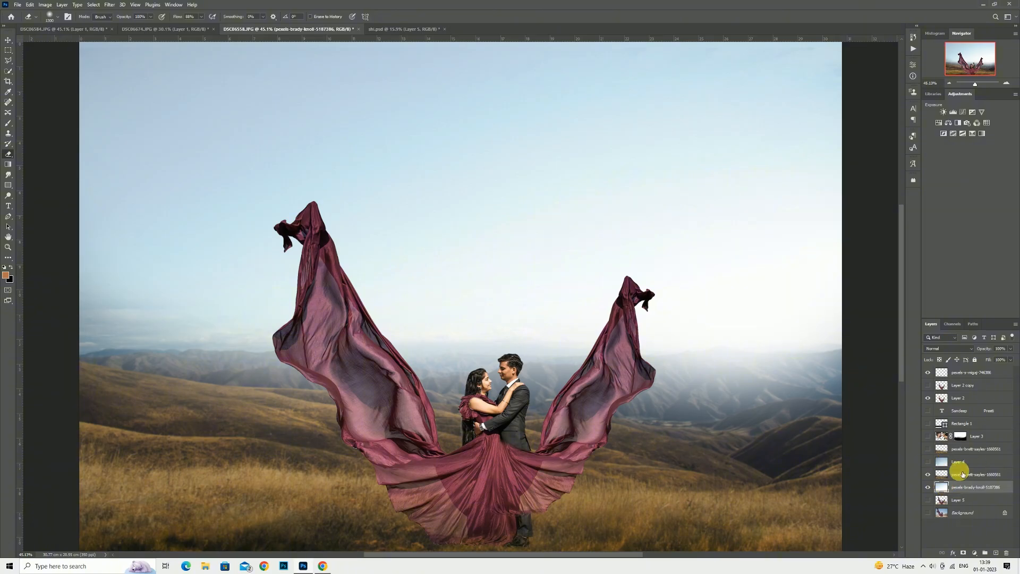
left_click(928, 450)
left_click(927, 450)
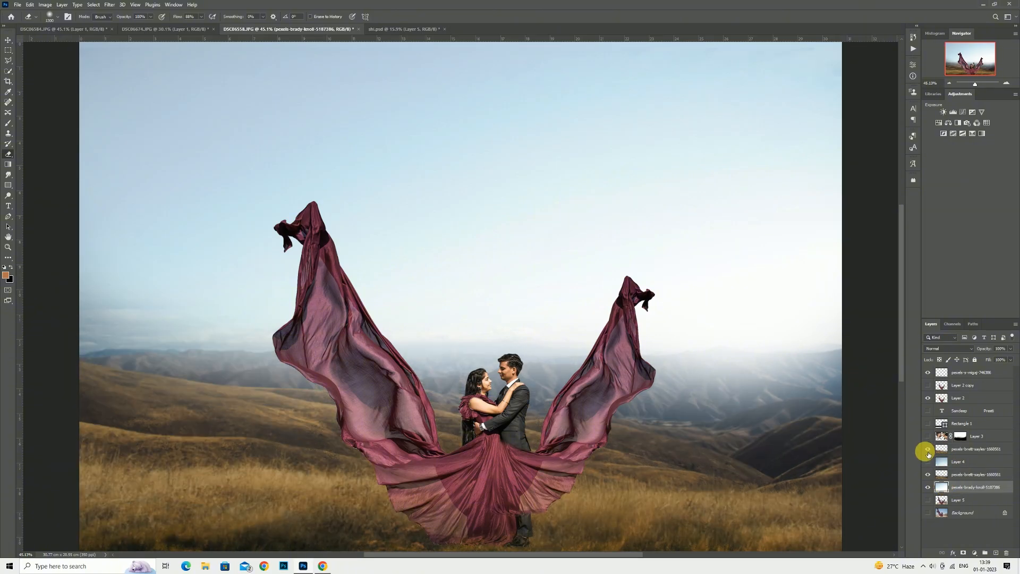
left_click(928, 451)
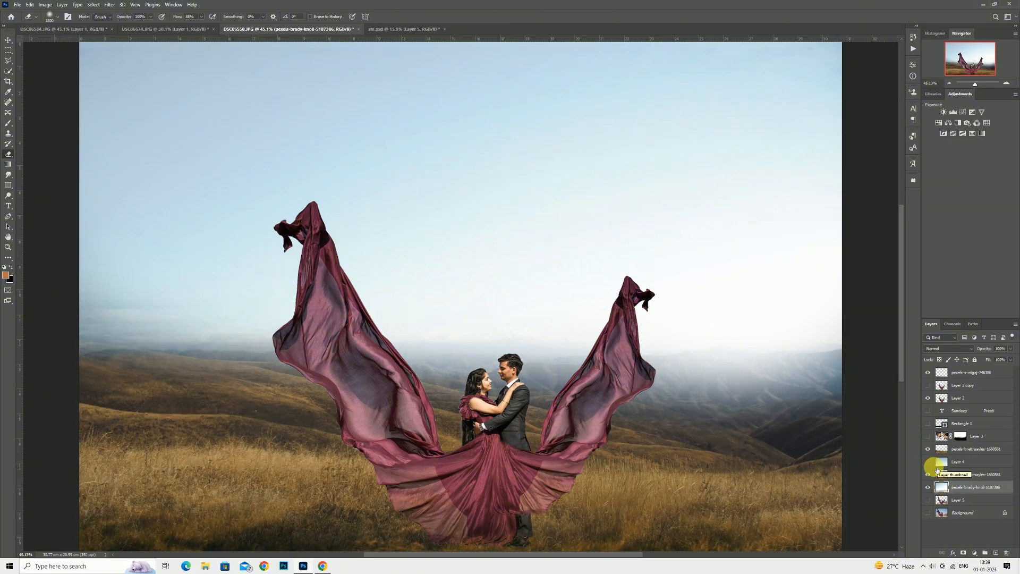
- Compare the composite with and without the Layer 4 sky, leaving that layer hidden
left_click(928, 462)
left_click(928, 462)
left_click(928, 462)
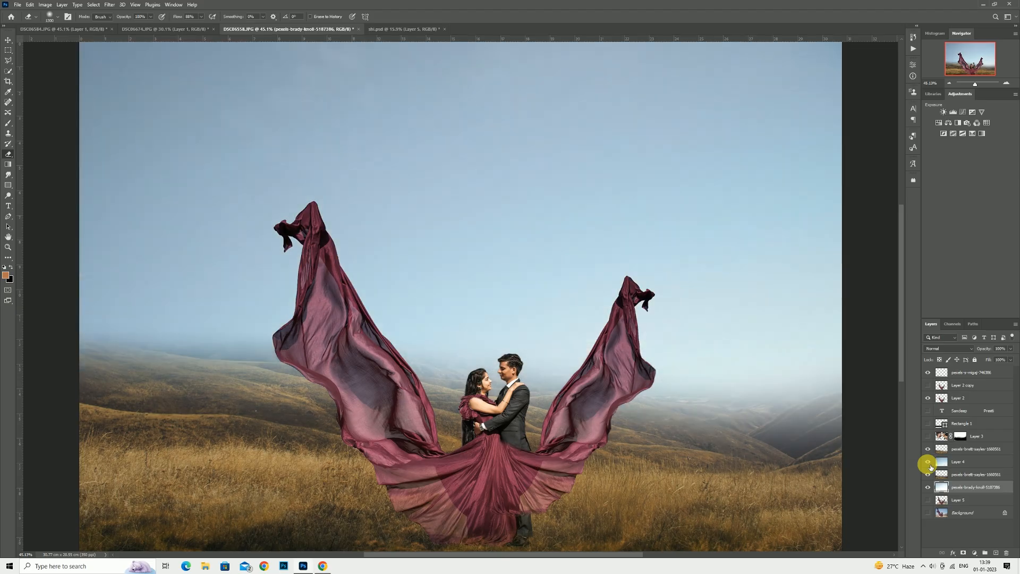
left_click(928, 462)
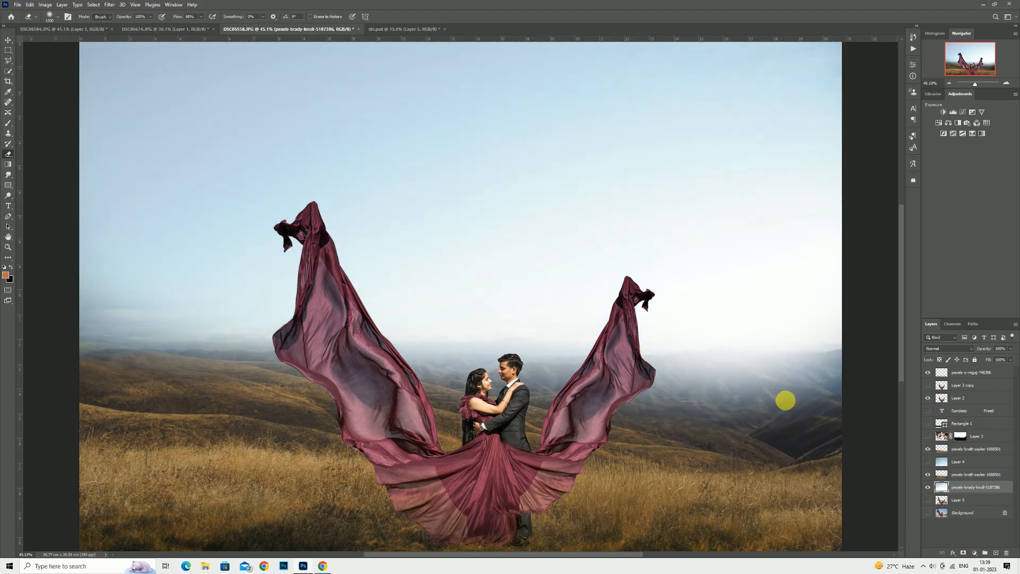
- Select the upper pexels-brett-sayles-1660561 layer, then open DSC06584 from Downloads and show its Background layer
left_click(943, 450)
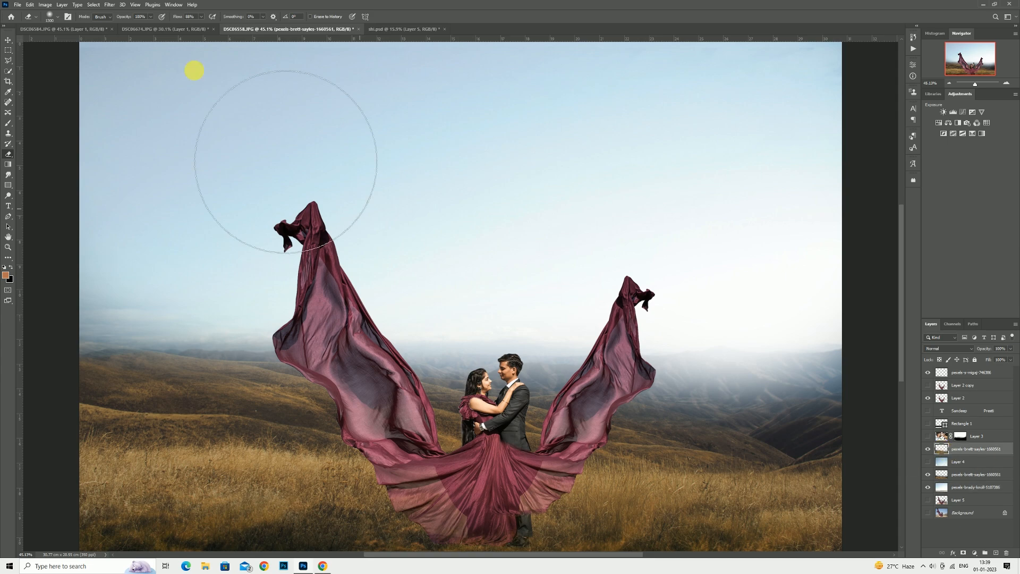
left_click(15, 9)
left_click(26, 25)
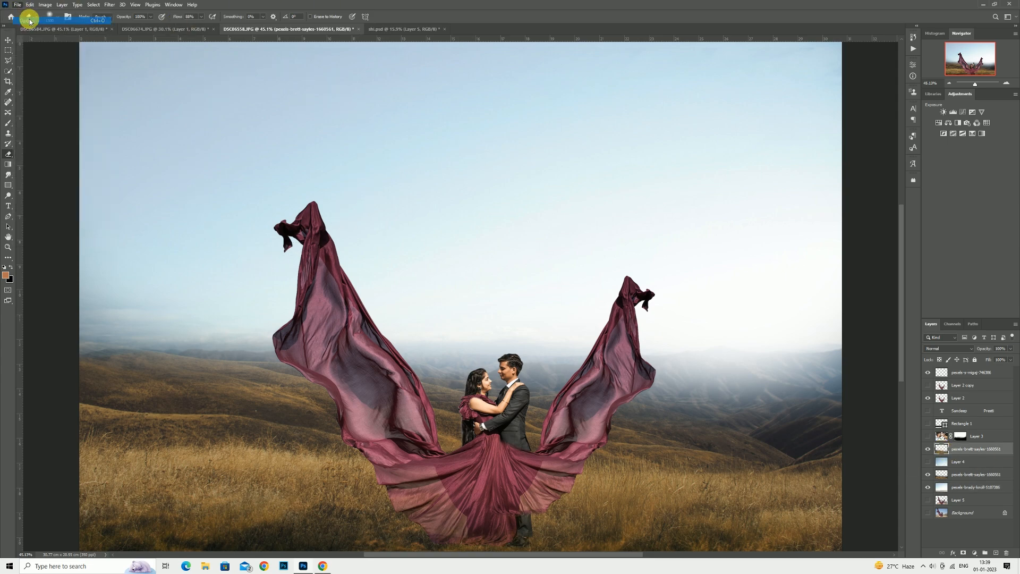
left_click(35, 116)
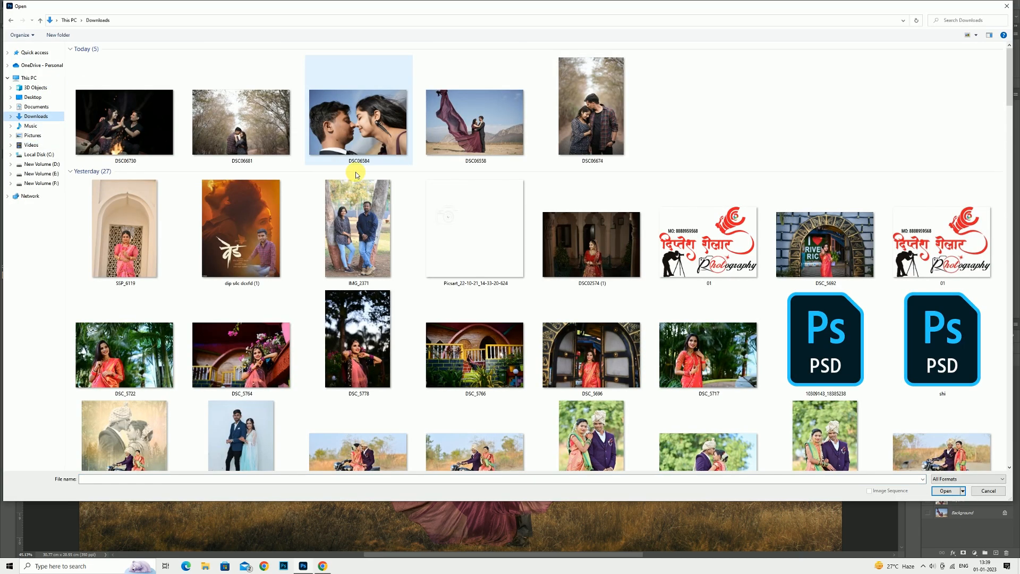
double_click(346, 139)
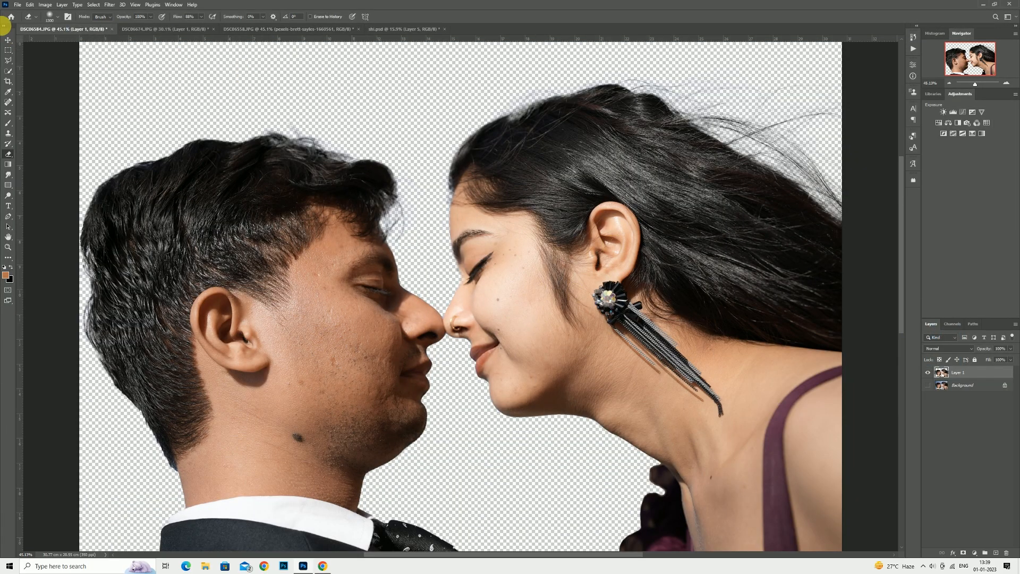
left_click(928, 384)
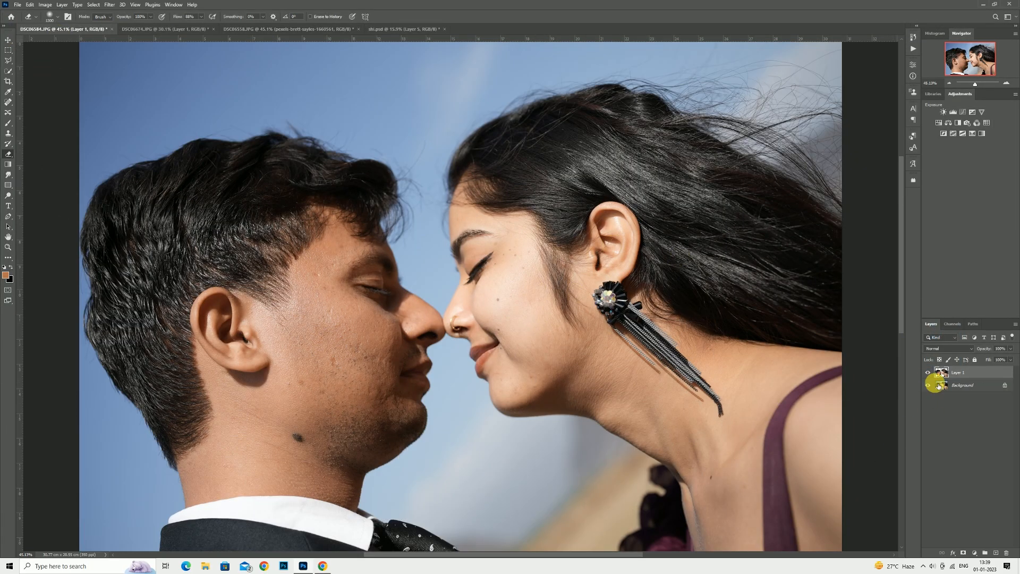
- Copy the close-up couple cutout on Layer 1 of DSC06584 into the DSC06558 composite above the landscape layers
left_click(7, 40)
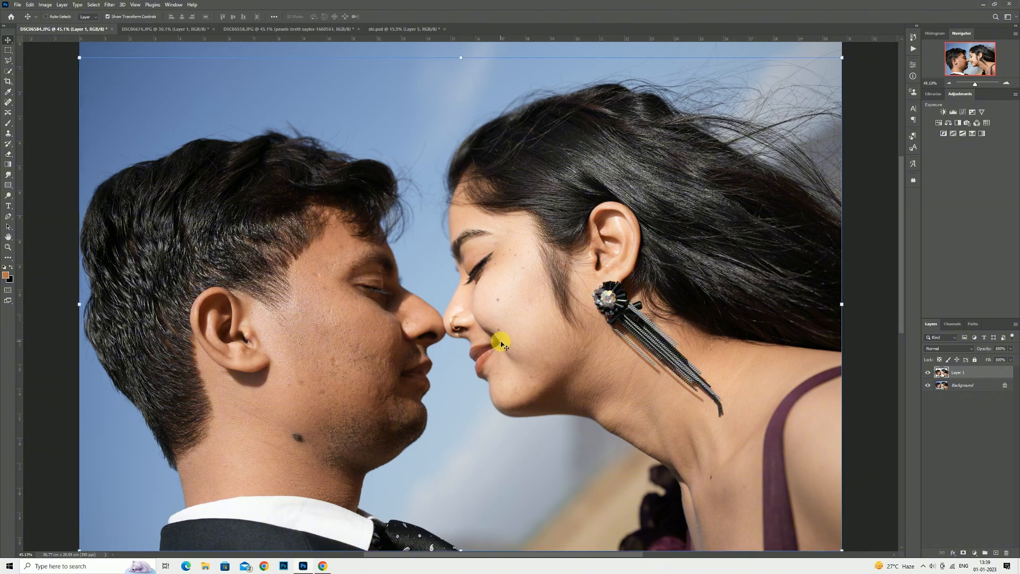
mouse_move(496, 341)
left_mouse_down()
mouse_move(258, 109)
mouse_move(368, 73)
mouse_move(380, 35)
mouse_move(268, 34)
left_mouse_up()
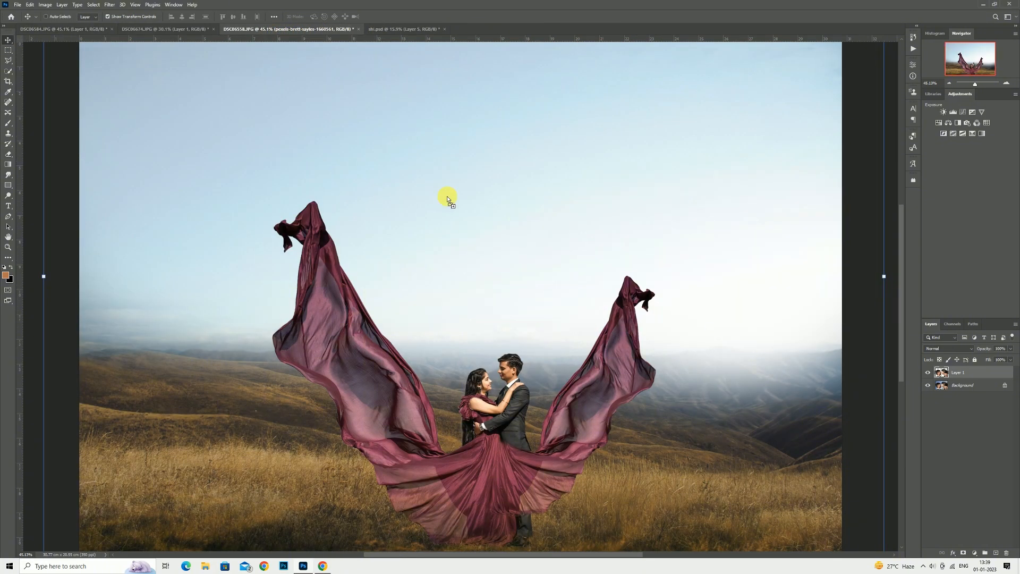
left_click_drag(448, 200, 548, 279)
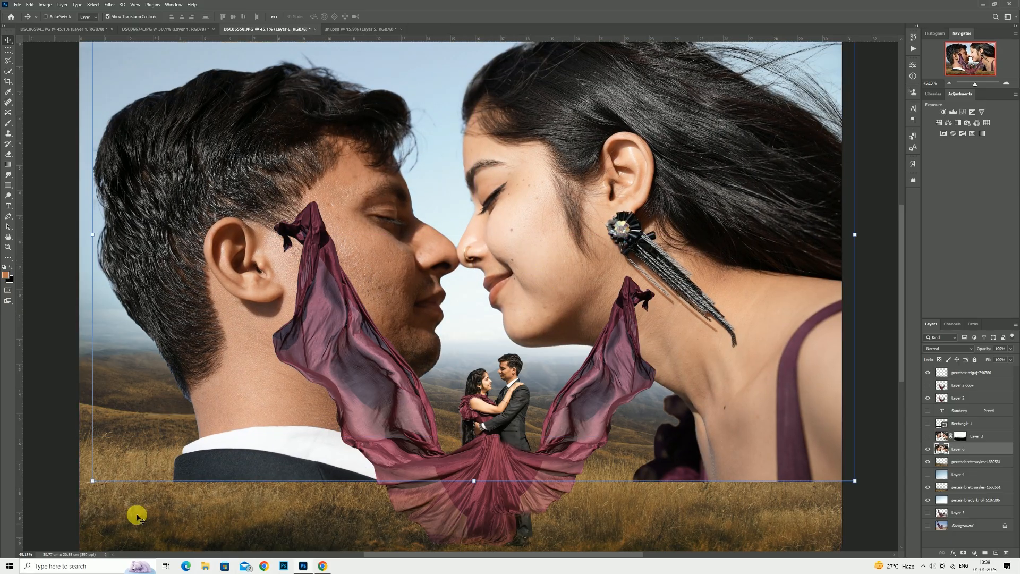
- Scale the close-up couple portrait to about 85%, rotate it about 9° clockwise, and commit the transform
left_click_drag(91, 488, 80, 386)
left_click_drag(802, 544, 755, 425)
left_click_drag(529, 228, 543, 275)
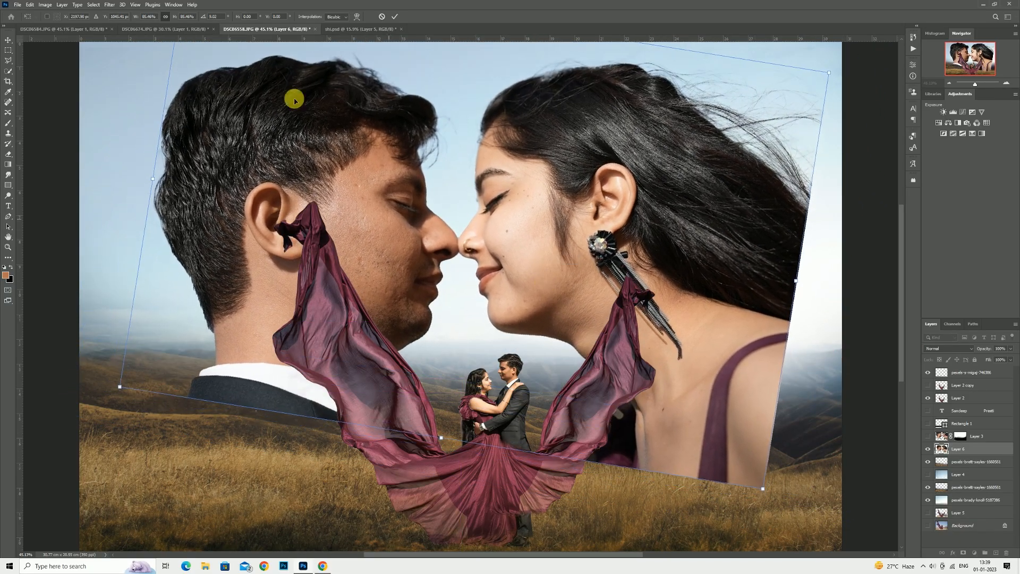
left_click(394, 17)
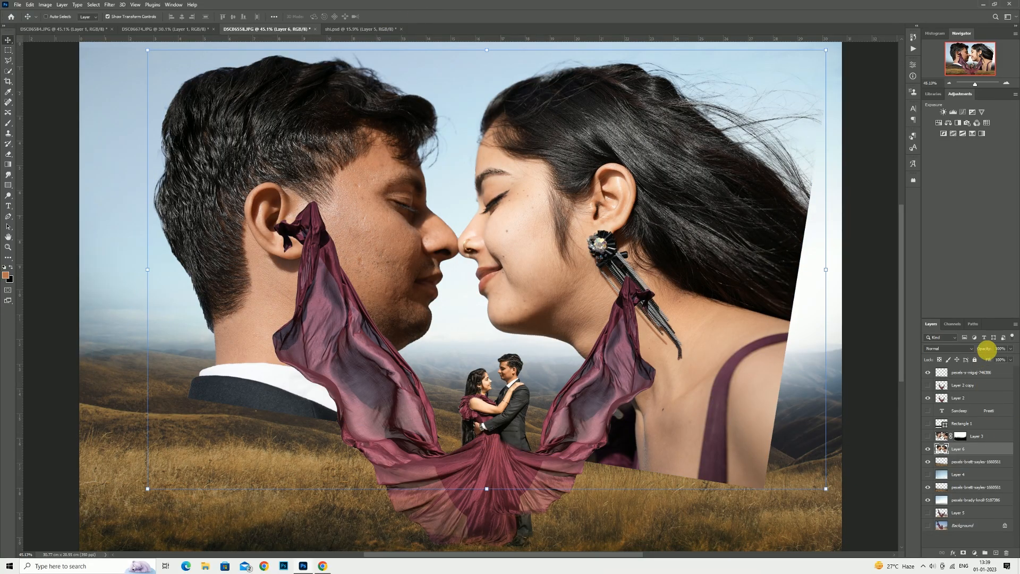
- Set the close-up portrait layer's opacity to 47% and its blend mode to Luminosity
left_click_drag(983, 348, 968, 350)
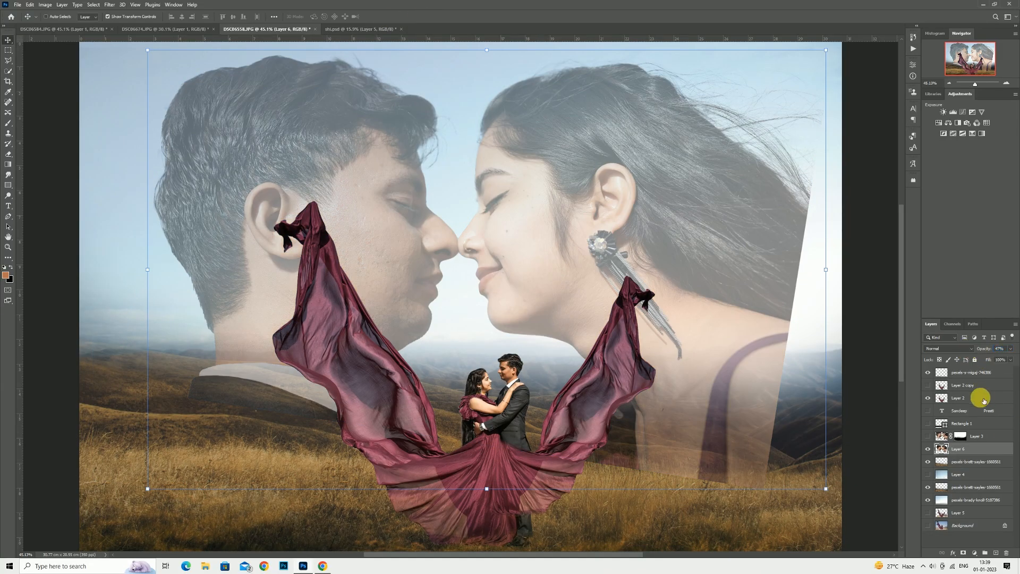
left_click(948, 350)
left_click(948, 540)
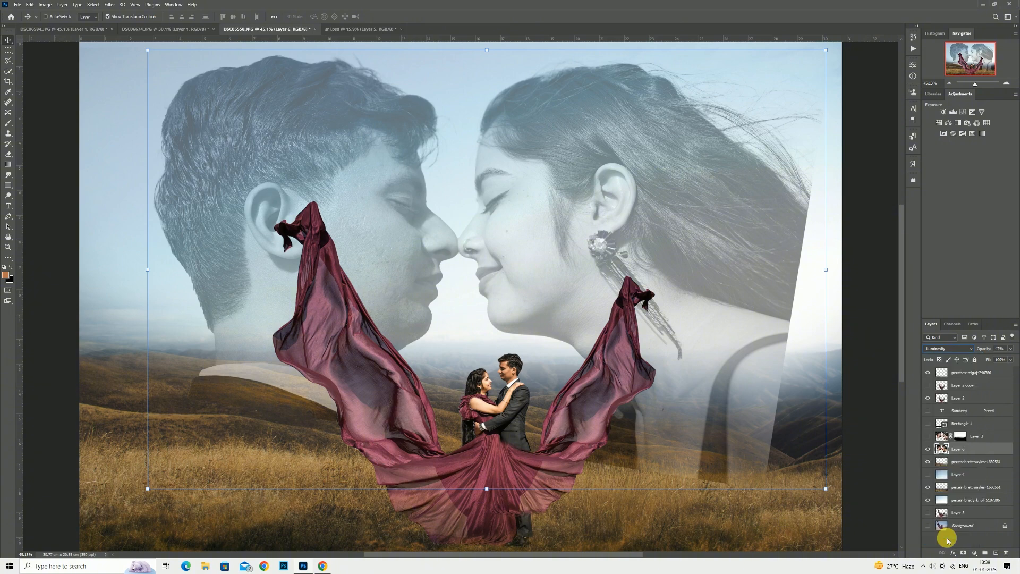
- Enlarge the faded close-up portrait to about 116% and position it across the sky above the standing couple
left_click_drag(821, 272, 801, 234)
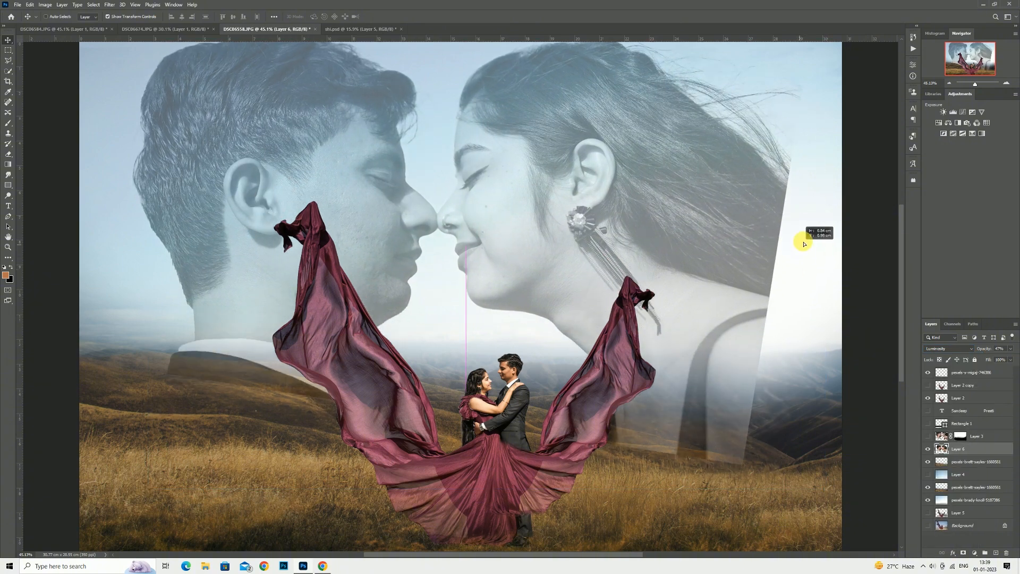
left_click_drag(781, 341, 801, 337)
left_click_drag(813, 413, 887, 450)
left_click_drag(723, 396, 721, 434)
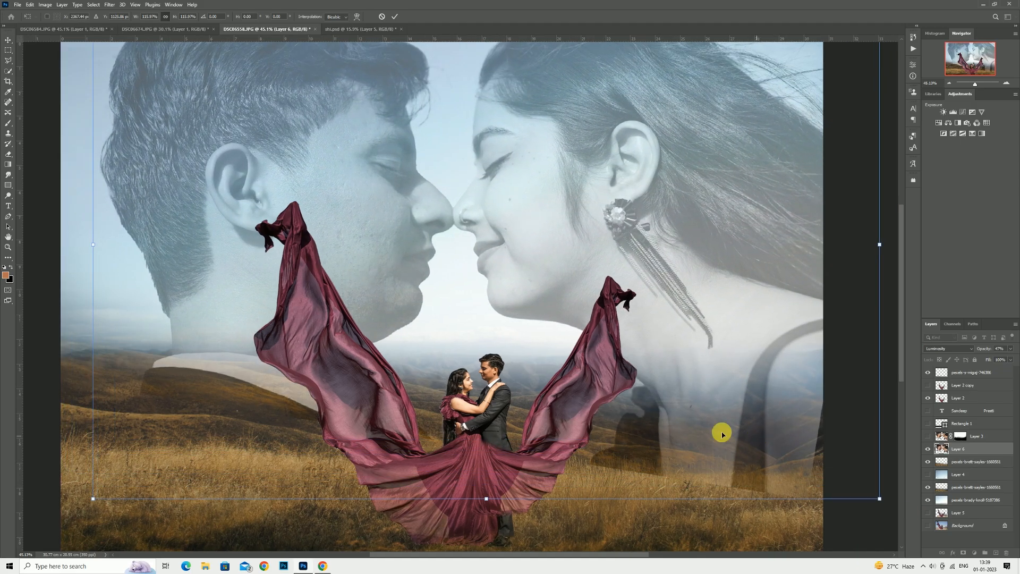
left_click(396, 21)
mouse_move(478, 189)
left_mouse_down()
mouse_move(485, 216)
mouse_move(495, 198)
left_mouse_up()
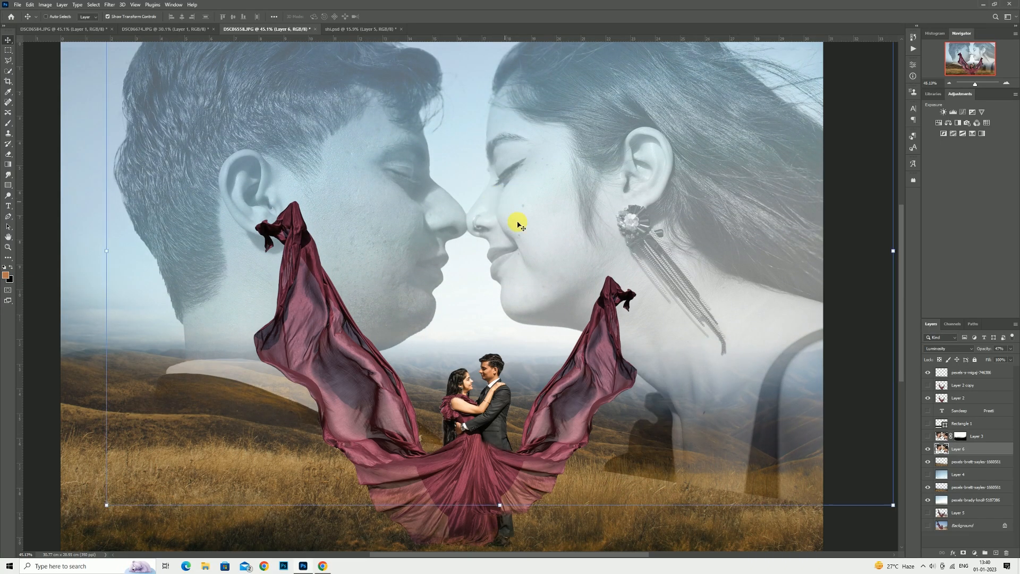
- Add a layer mask to the close-up portrait and paint it black with a large soft brush over the grass and lower hills
left_click(963, 552)
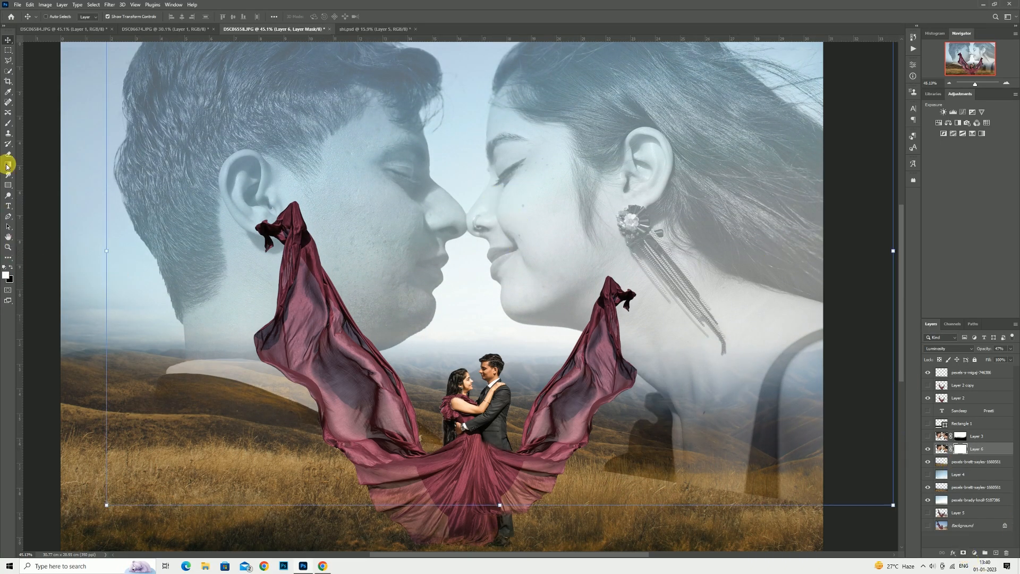
left_click(8, 128)
left_click(10, 268)
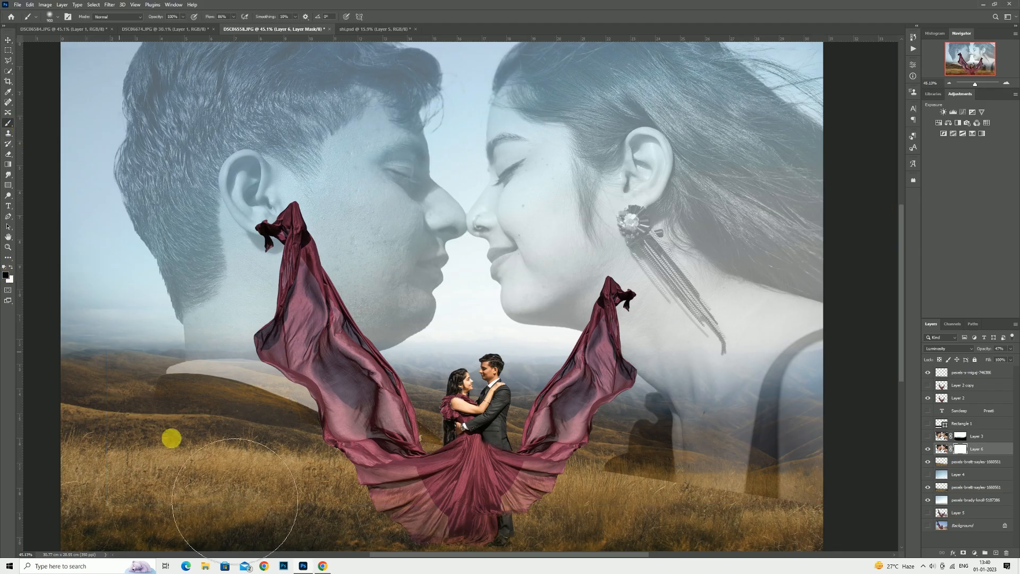
key("bracketright")
mouse_move(244, 475)
left_mouse_down()
mouse_move(691, 516)
mouse_move(877, 523)
mouse_move(564, 502)
mouse_move(624, 476)
mouse_move(886, 491)
mouse_move(709, 501)
mouse_move(607, 471)
mouse_move(791, 527)
left_mouse_up()
key("bracketright")
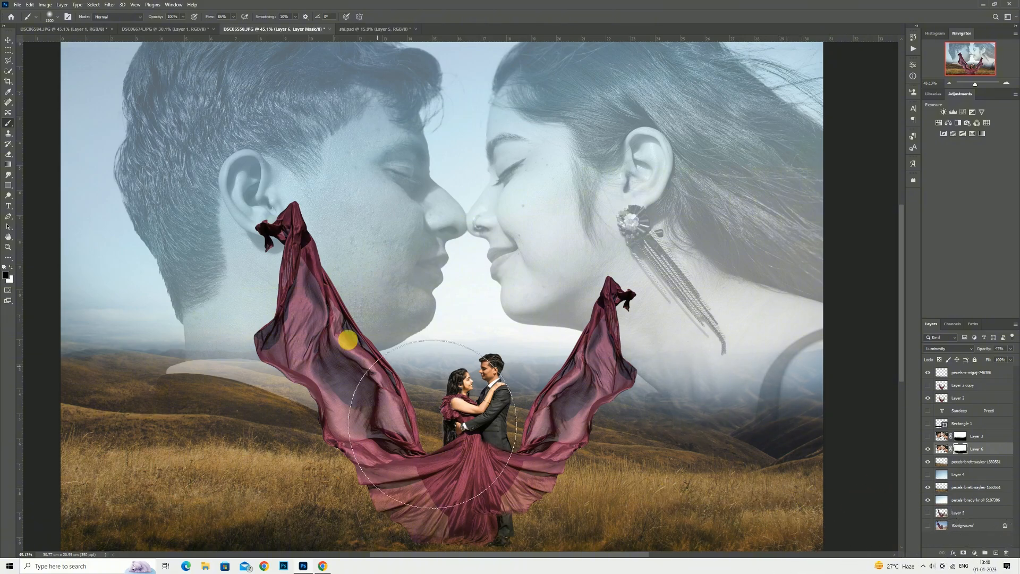
- Nudge the masked close-up portrait slightly up and left, and set its layer fill to 94%
left_click(7, 249)
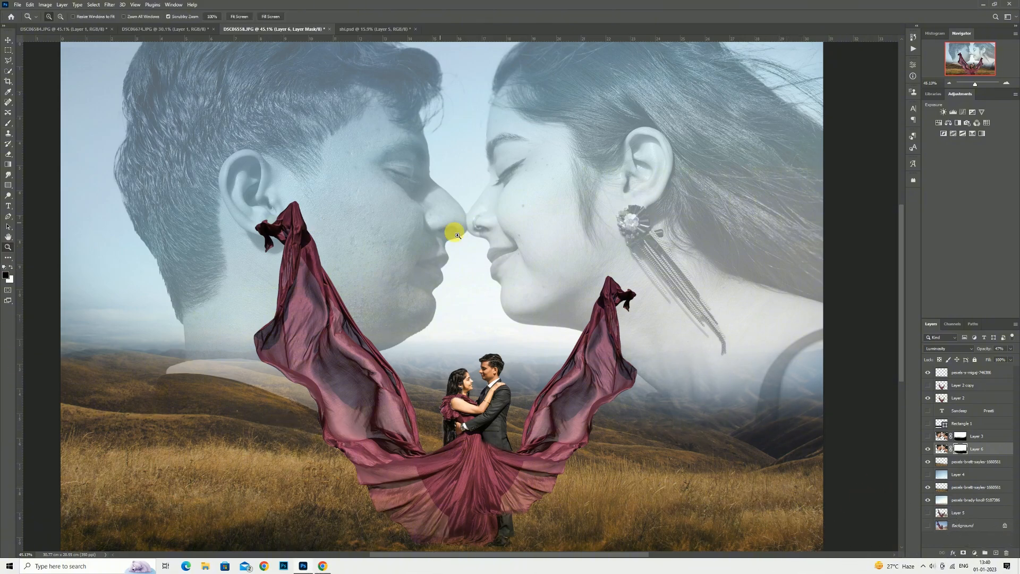
right_click(442, 223)
left_click(465, 237)
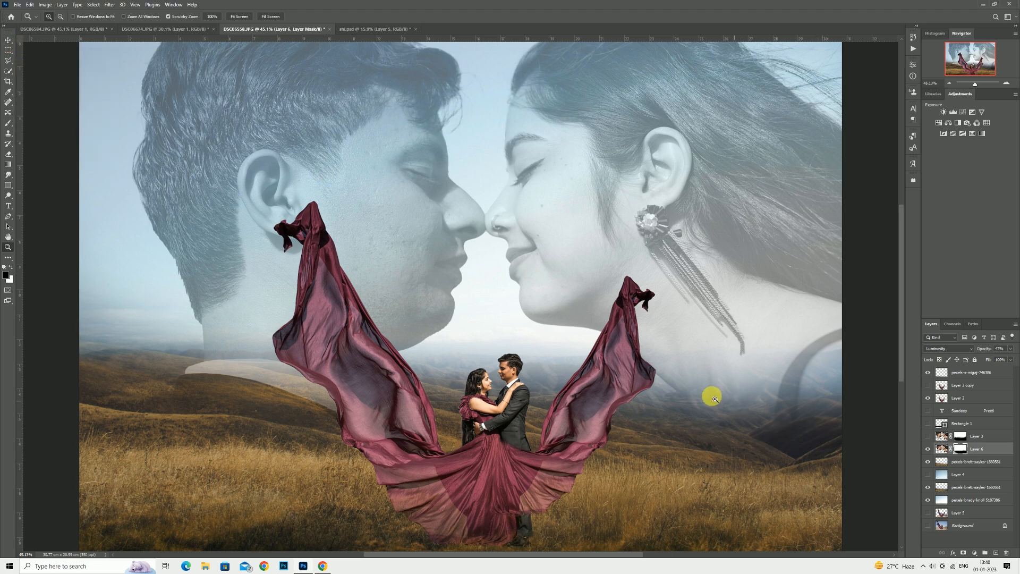
left_click(7, 40)
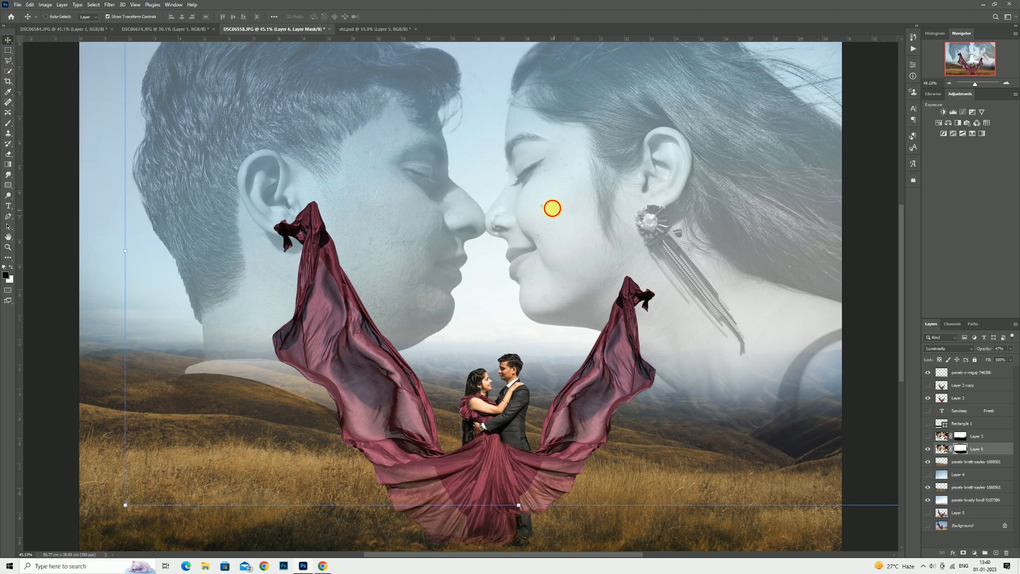
mouse_move(552, 208)
left_mouse_down()
mouse_move(549, 201)
mouse_move(547, 215)
left_mouse_up()
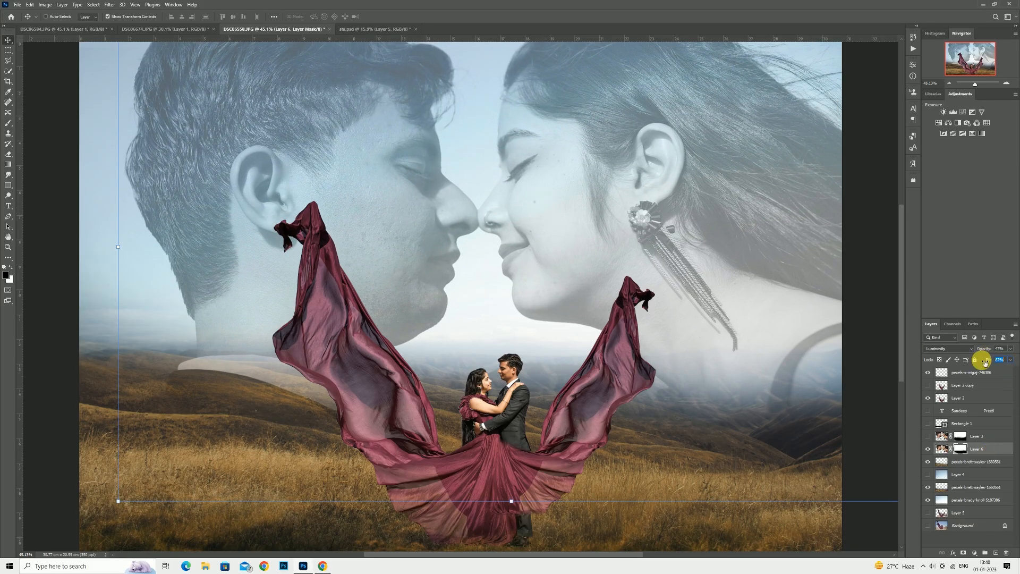
left_click_drag(986, 362, 985, 362)
scroll(531, 165, "up", 2)
scroll(481, 262, "down", 2)
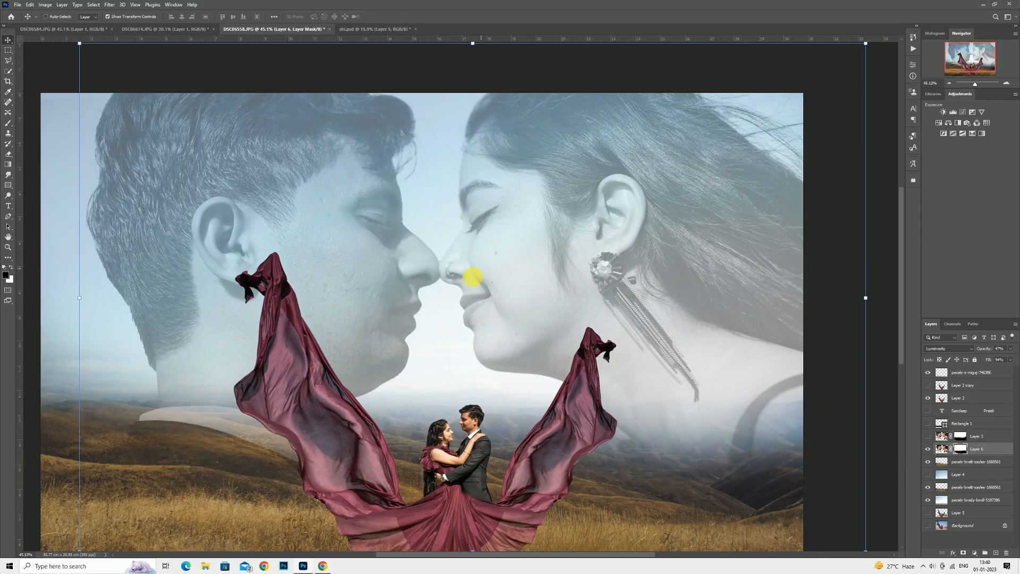
scroll(336, 199, "up", 1)
key("super")
key("super")
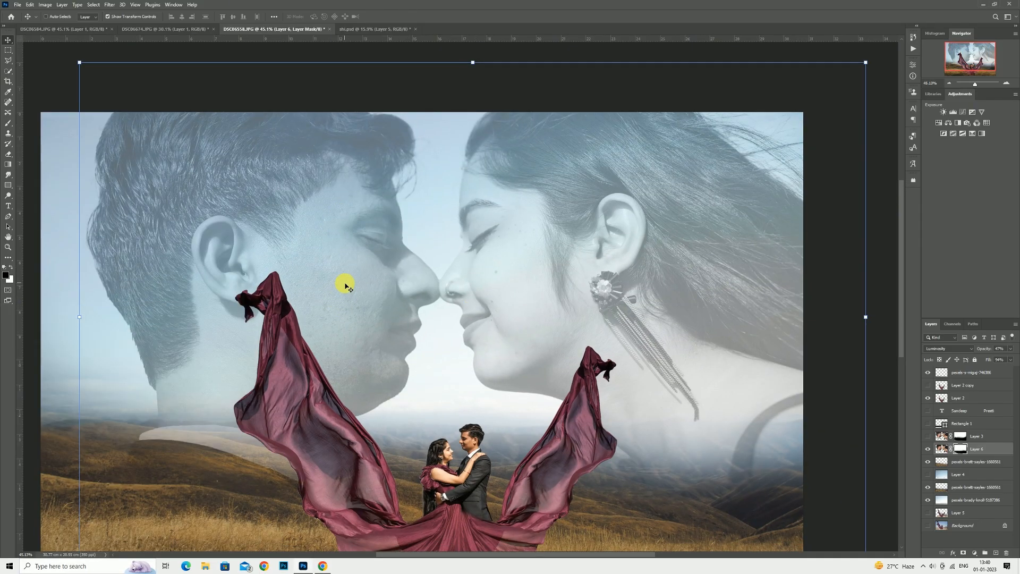
- Raise the close-up portrait layer's opacity to 82% and its fill to 100%, with the Mixer Brush active
scroll(345, 286, "up", 1)
left_click(15, 126)
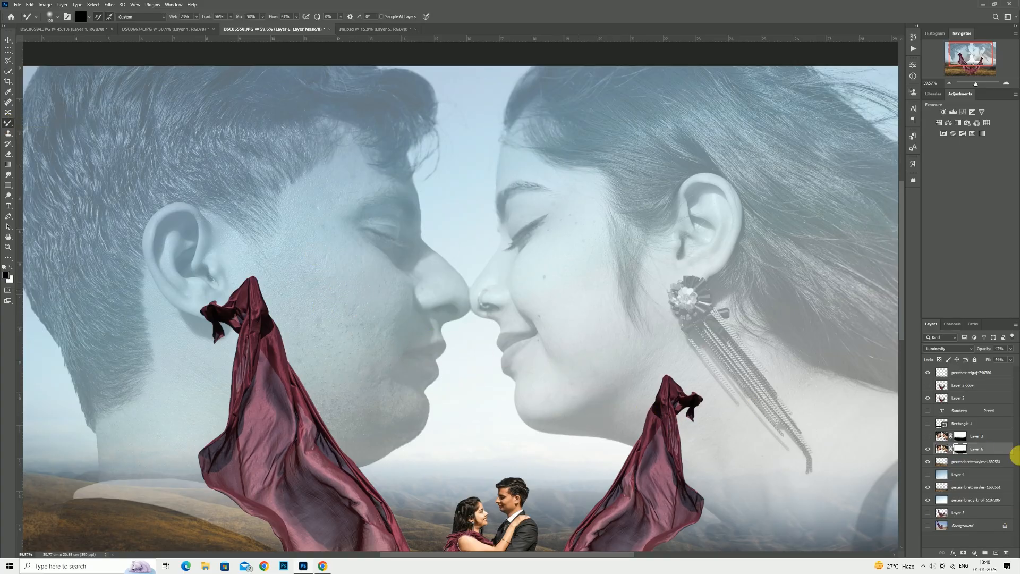
left_click_drag(987, 359, 1004, 356)
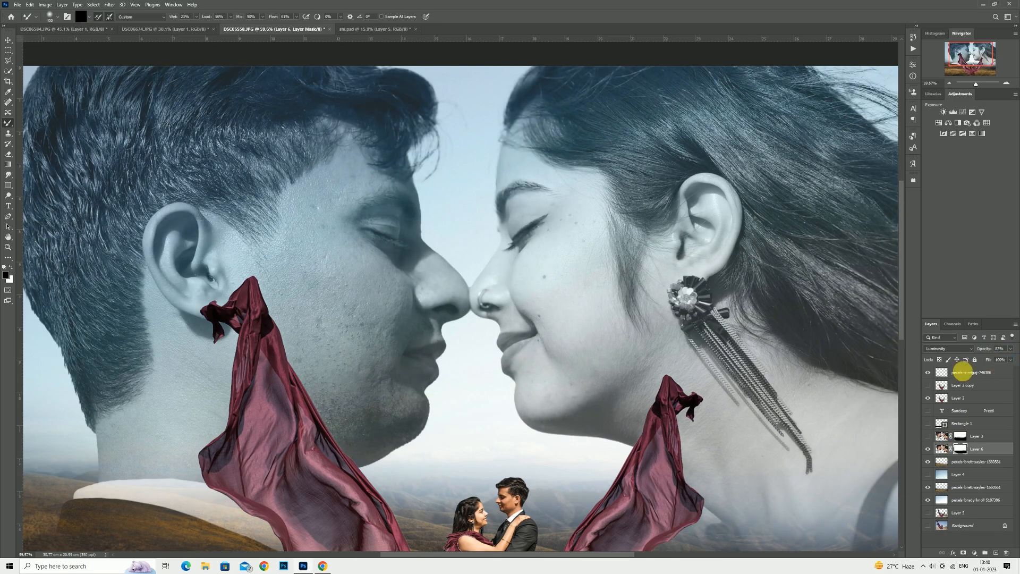
- Try to smooth the man's cheek with an enlarged Mixer Brush while the portrait's layer mask is active
key("i")
left_click(321, 268)
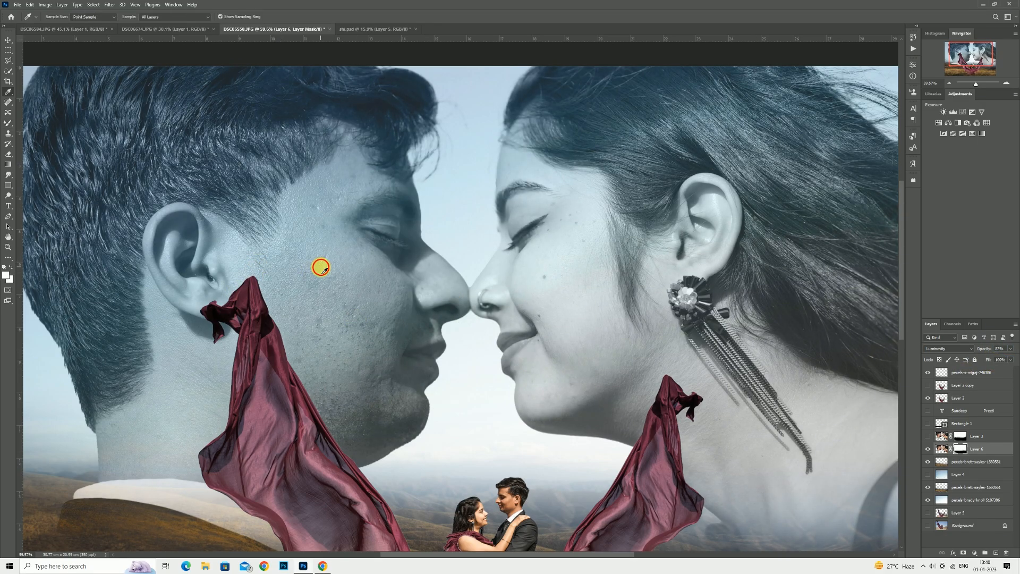
key("b")
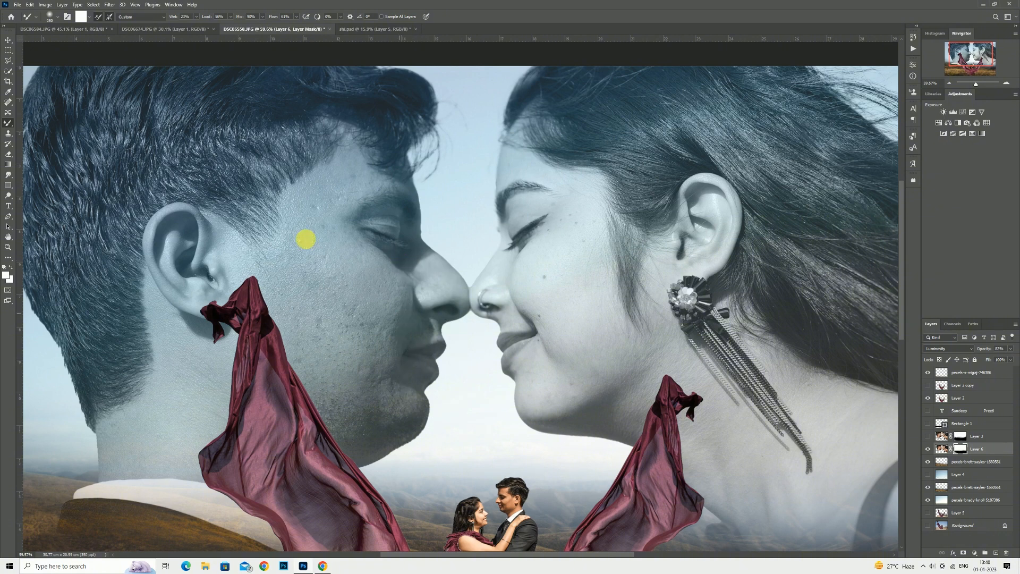
left_click(321, 246)
key("bracketright")
key("bracketright")
key("bracketright")
key("bracketright")
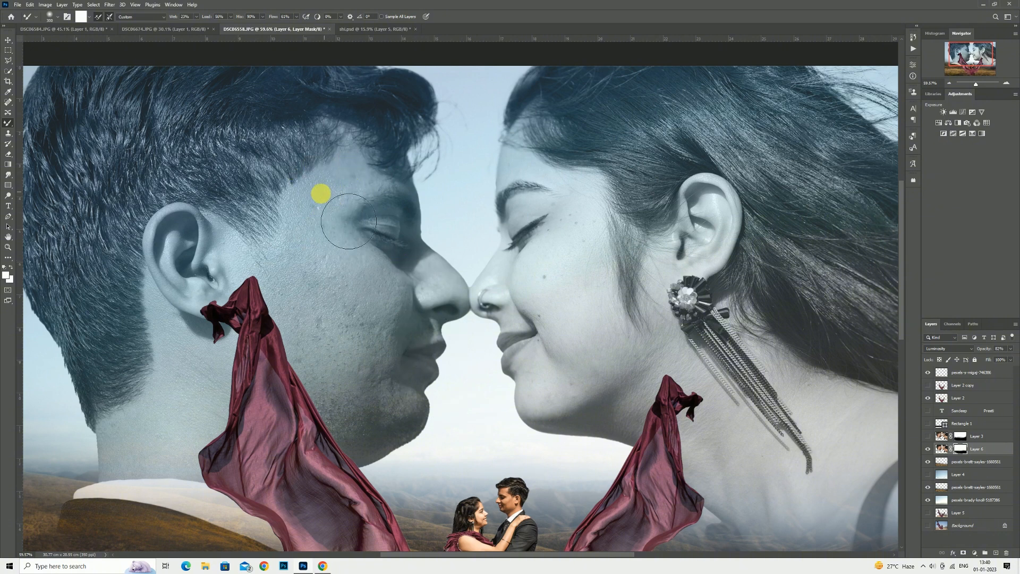
key("bracketright")
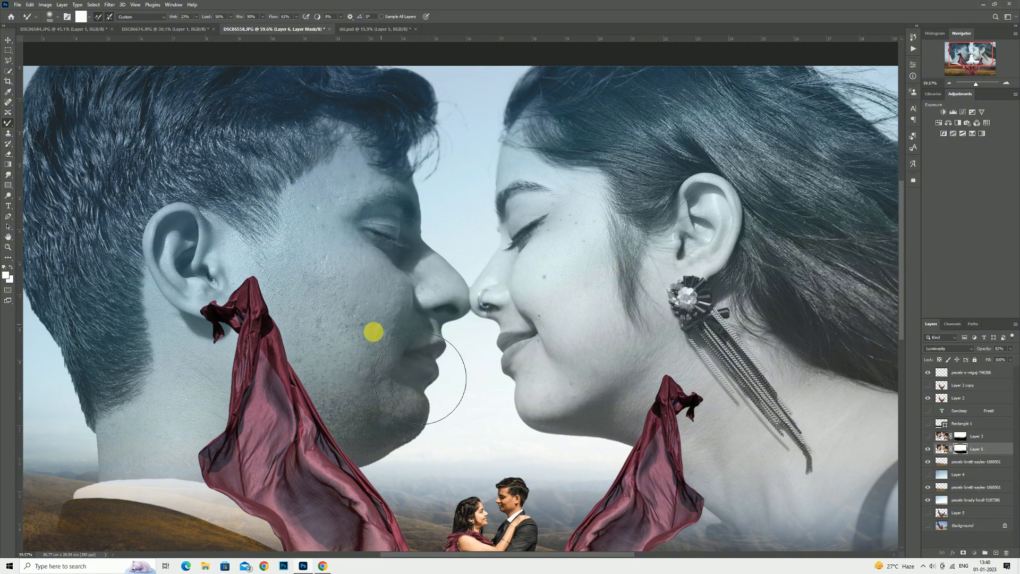
- Activate the close-up portrait layer's image instead of its mask and smooth the man's cheek with the Mixer Brush
left_click(942, 449)
key("bracketleft")
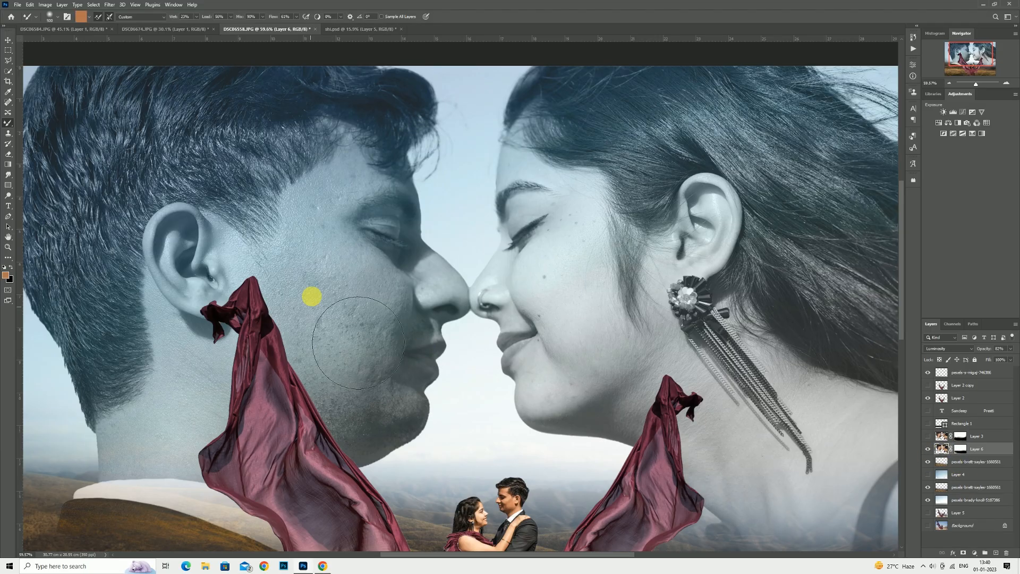
left_click(351, 344, "alt")
key("bracketleft")
key("bracketleft")
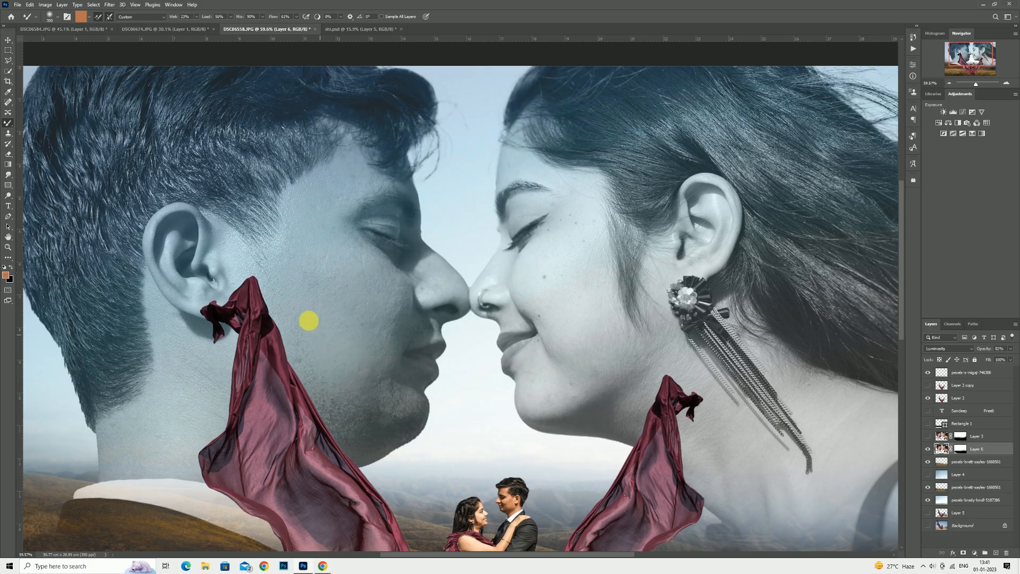
key("bracketright")
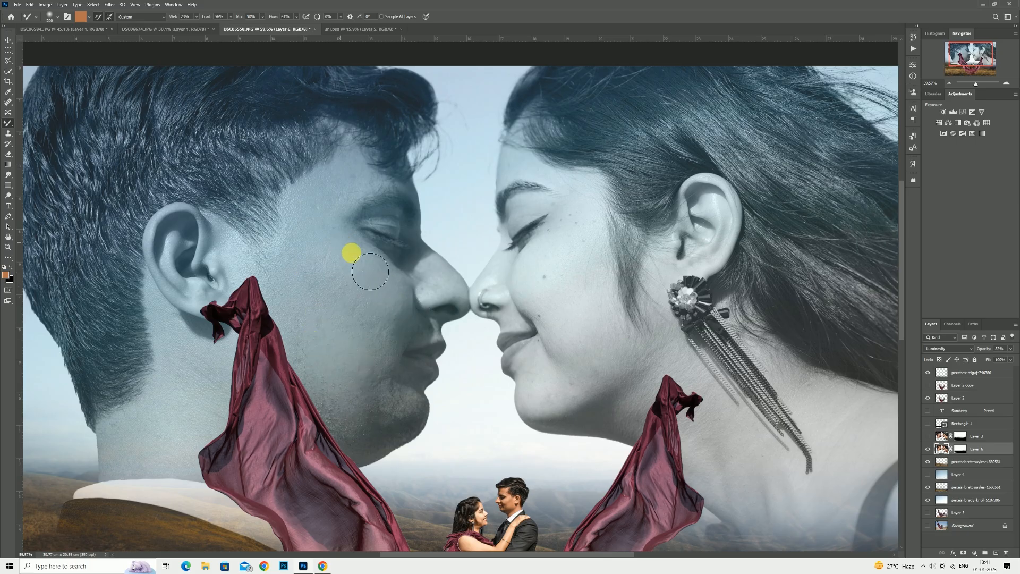
- Blend the skin below the man's eye and around his mouth using a smaller Mixer Brush
key("bracketleft")
key("bracketleft")
key("bracketleft")
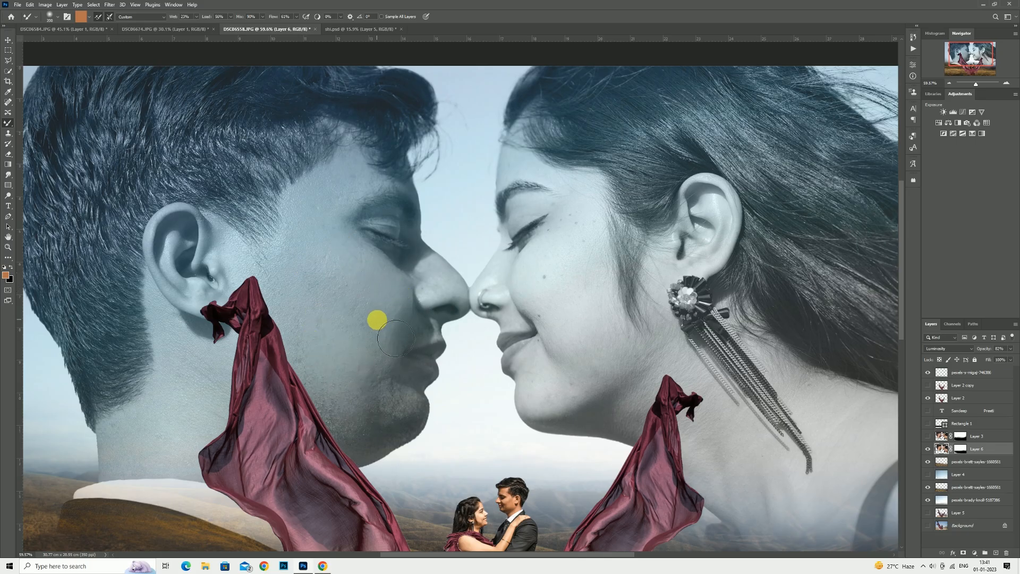
scroll(395, 338, "down", 1)
key("bracketright")
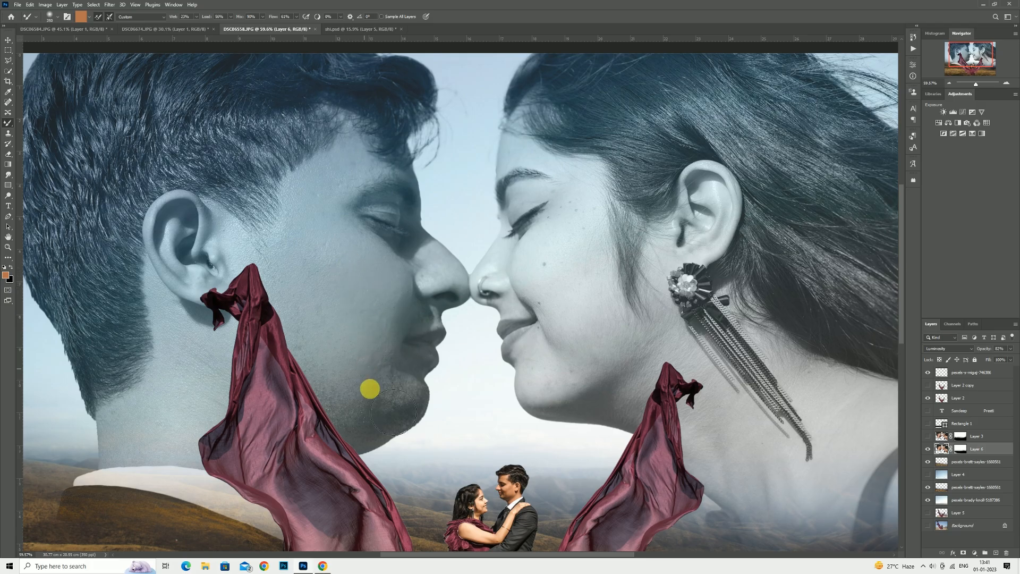
- Smooth the woman's cheek and chin in the close-up portrait with the Mixer Brush
key("bracketleft")
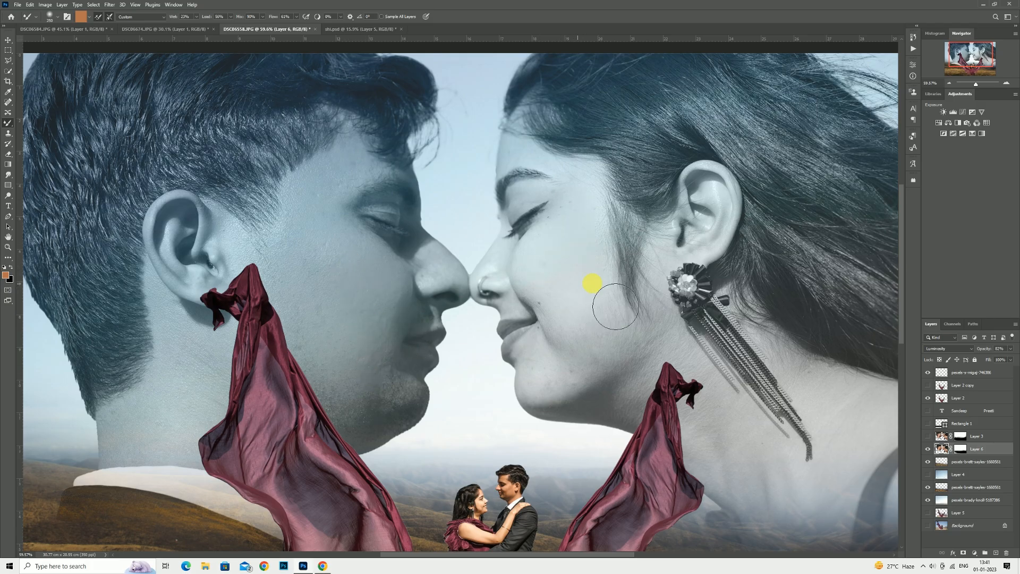
key("bracketright")
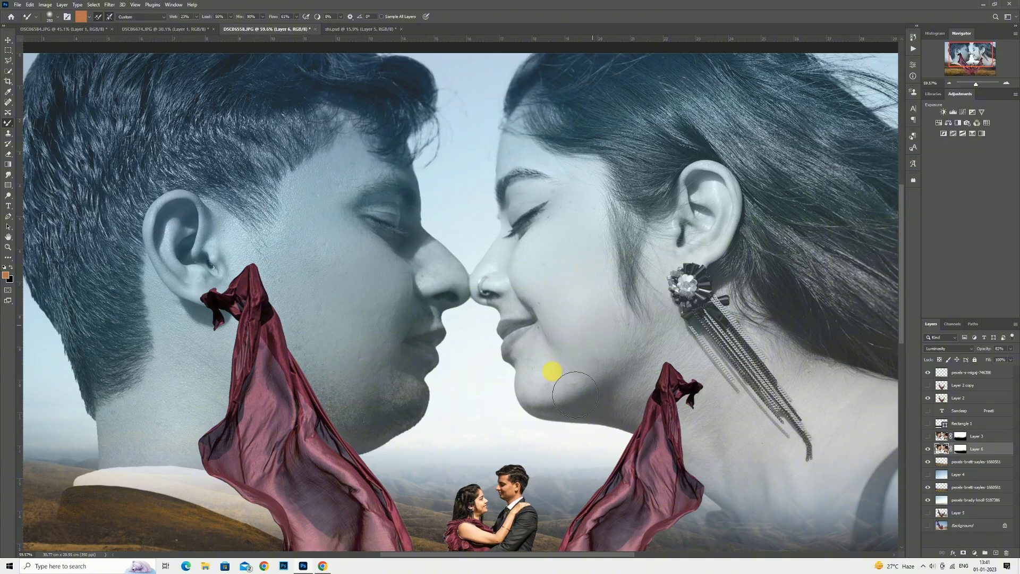
key("bracketleft")
scroll(540, 203, "up", 2)
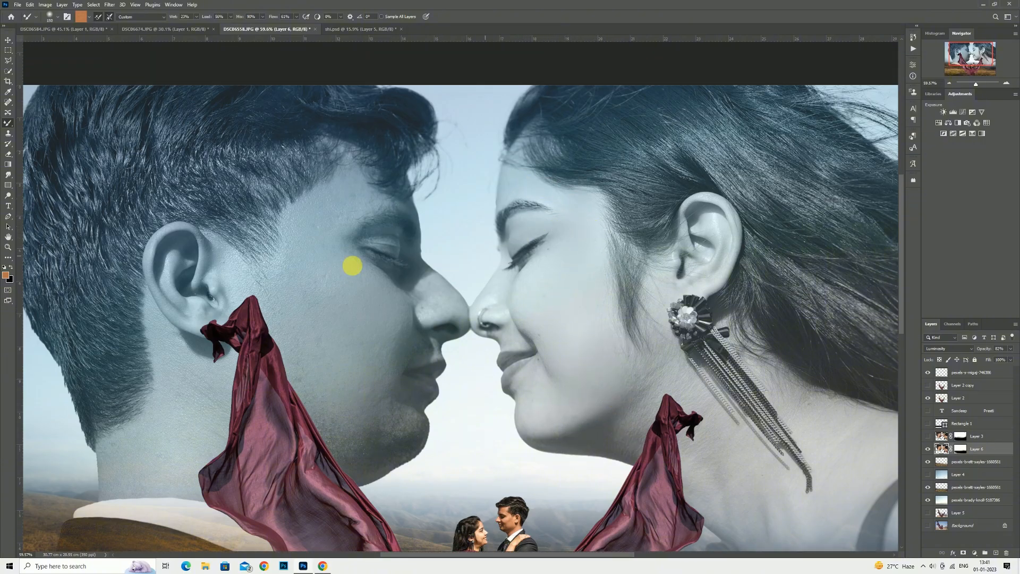
- Smooth the man's under-eye area, nose and the skin around his ear, adjusting the Mixer Brush size to each area
key("bracketright")
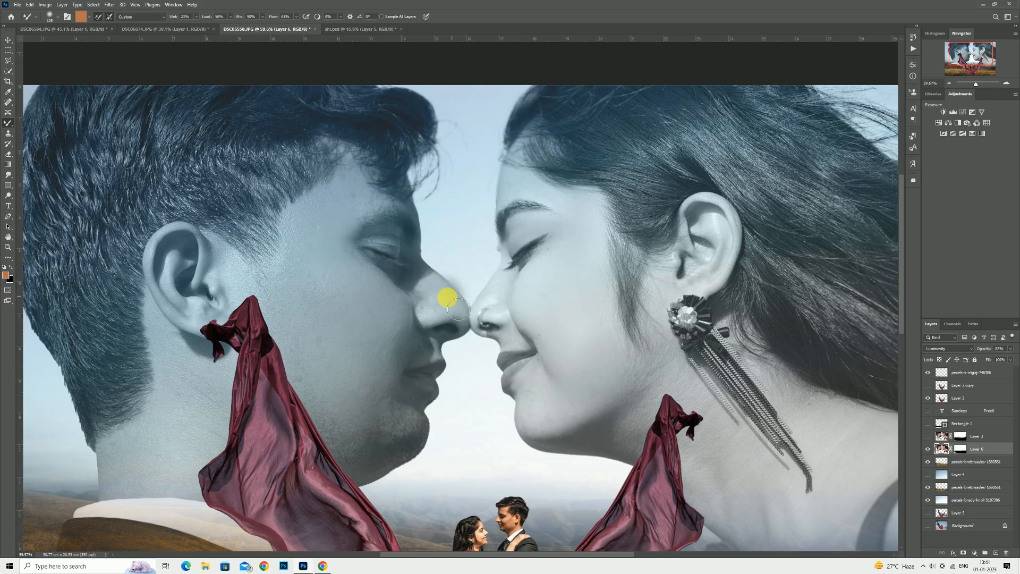
key("bracketleft")
scroll(459, 324, "up", 1)
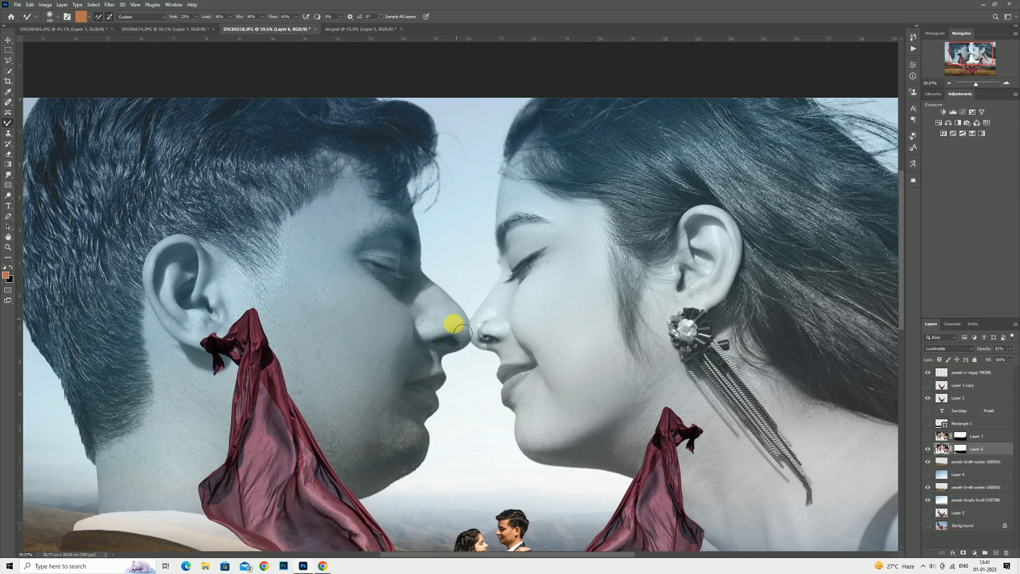
key("bracketright")
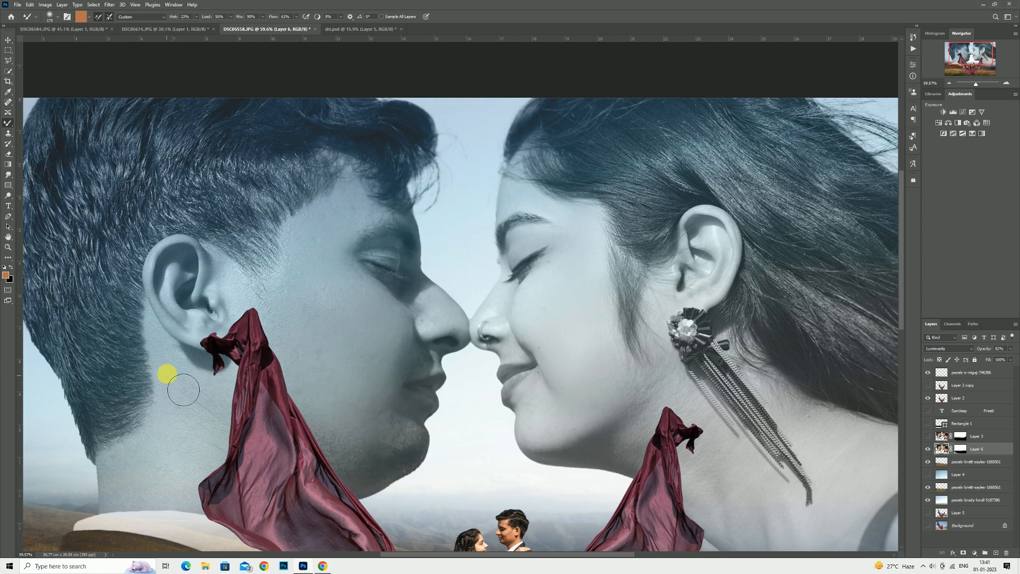
key("bracketleft")
key("bracketleft")
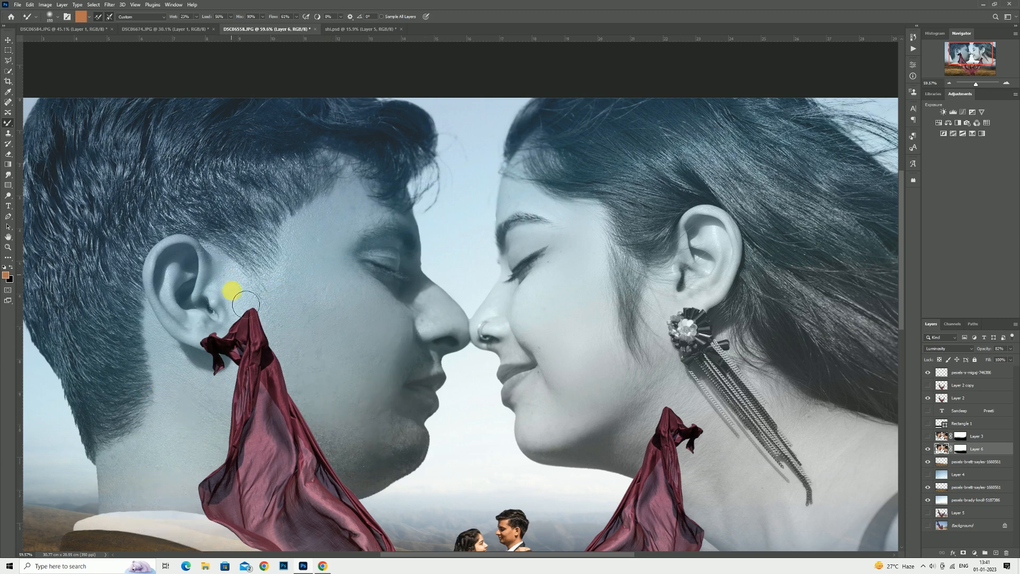
- Blend the skin on the woman's forehead, temple and upper cheek with the Mixer Brush
left_click(8, 247)
key("ctrl+0")
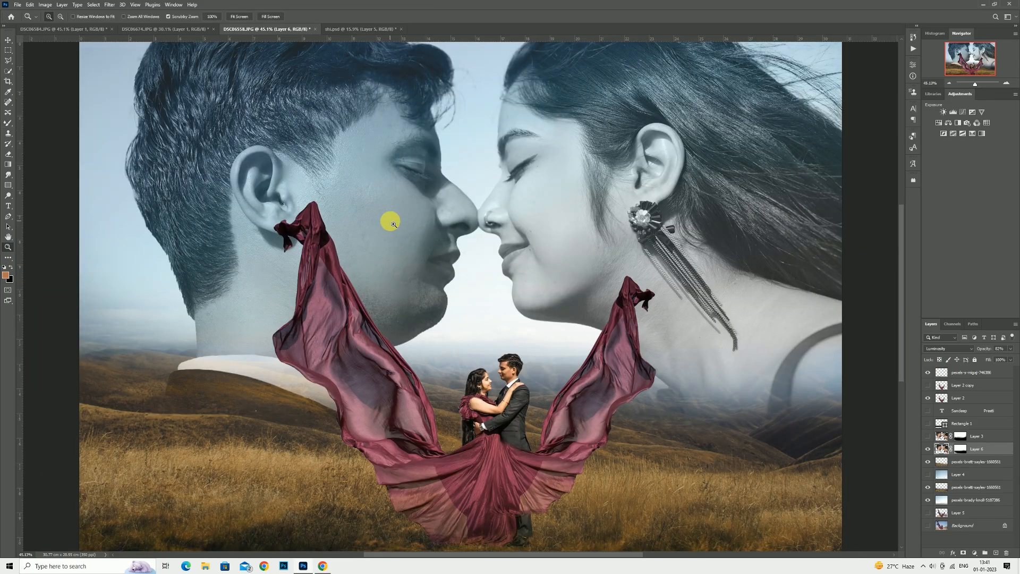
left_click_drag(580, 188, 75, 191)
left_click(10, 124)
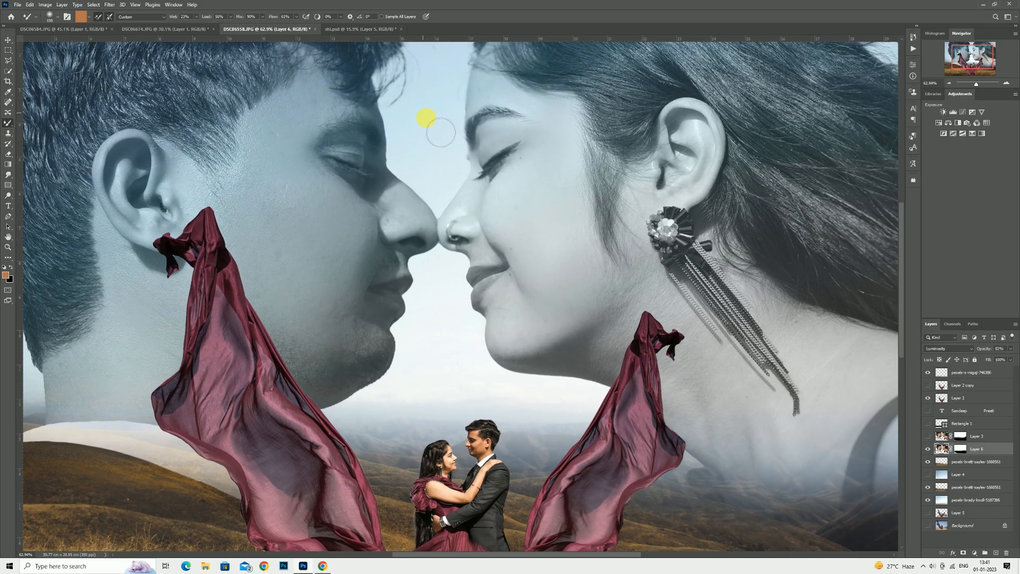
left_click_drag(501, 93, 572, 149)
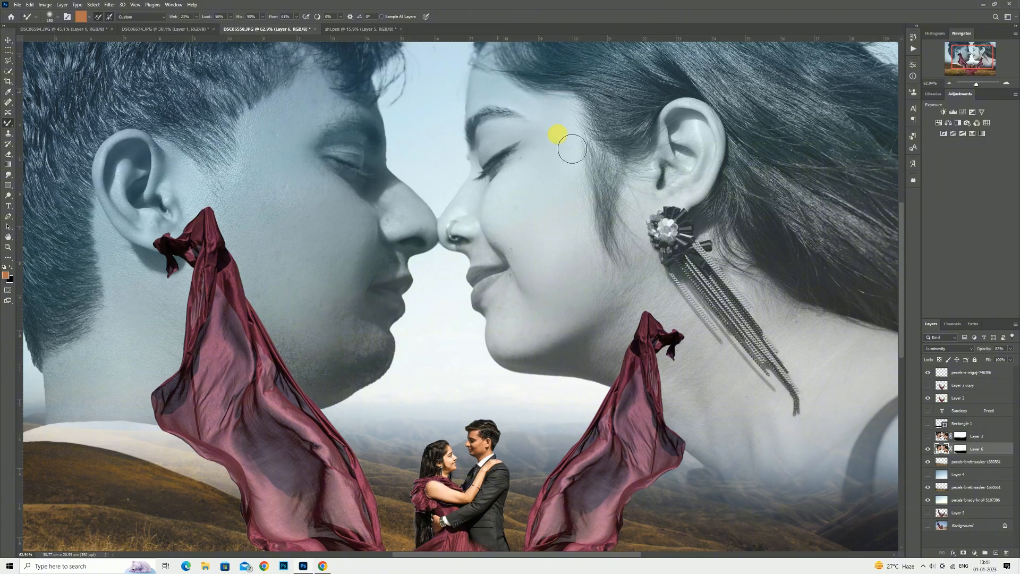
left_click_drag(539, 205, 537, 210)
key("[")
key("[")
key("[")
key("[")
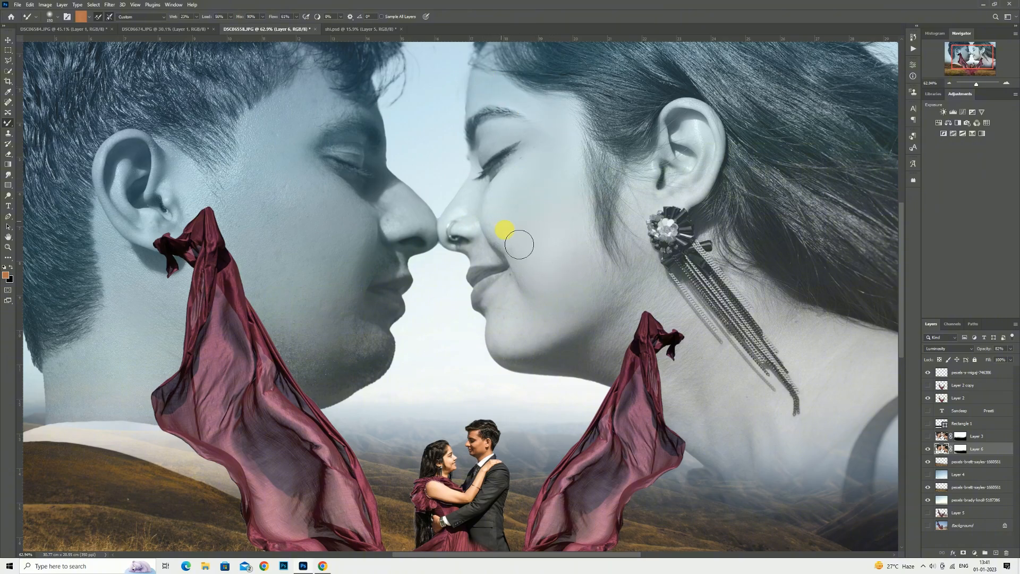
- Smooth the woman's lower cheek and jawline with a larger Mixer Brush
key("]")
key("]")
key("]")
key("]")
key("]")
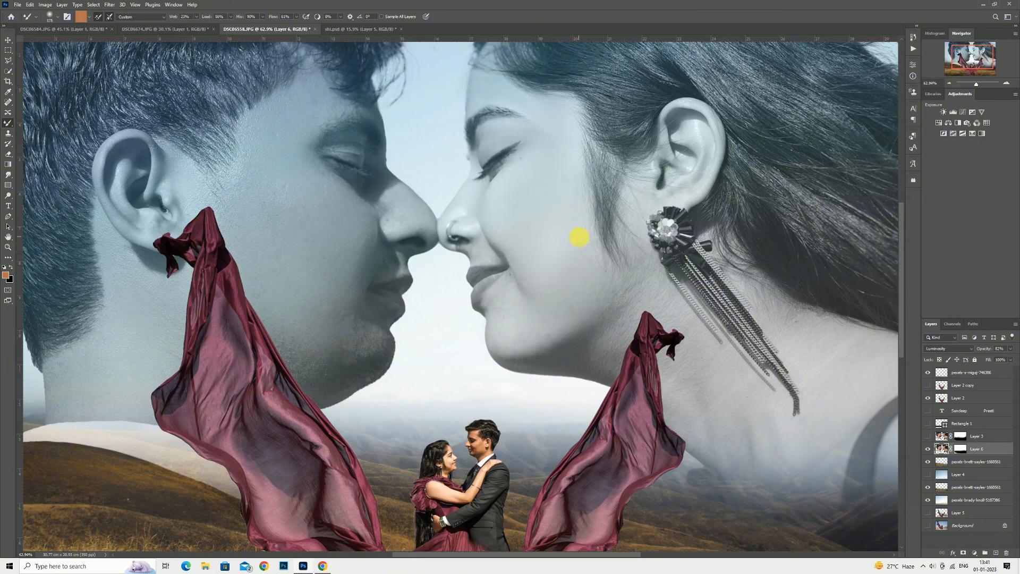
mouse_move(547, 331)
left_mouse_down()
mouse_move(539, 357)
mouse_move(602, 341)
mouse_move(662, 305)
mouse_move(594, 376)
left_mouse_up()
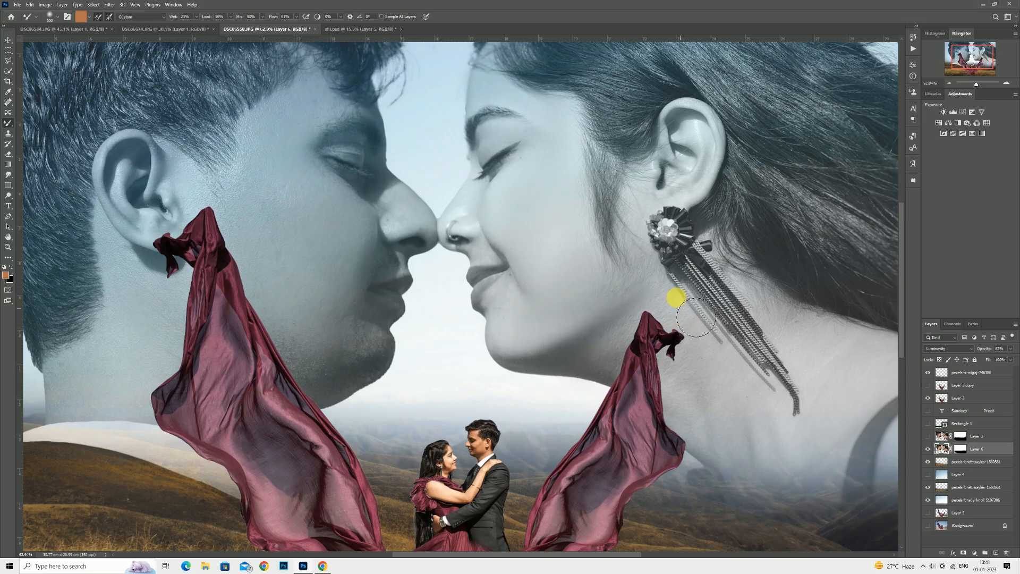
- Blend the skin of the woman's neck beside the earring with a further enlarged Mixer Brush
scroll(729, 376, "down", 2)
key("]")
key("]")
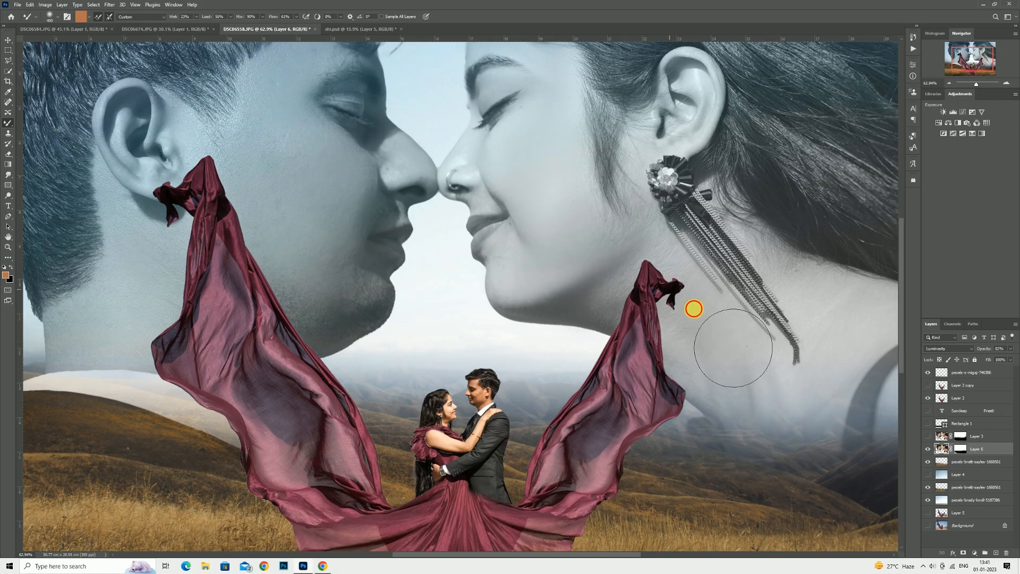
- Soften the skin on the man's neck below the hairline with a reduced Mixer Brush
key("bracketleft")
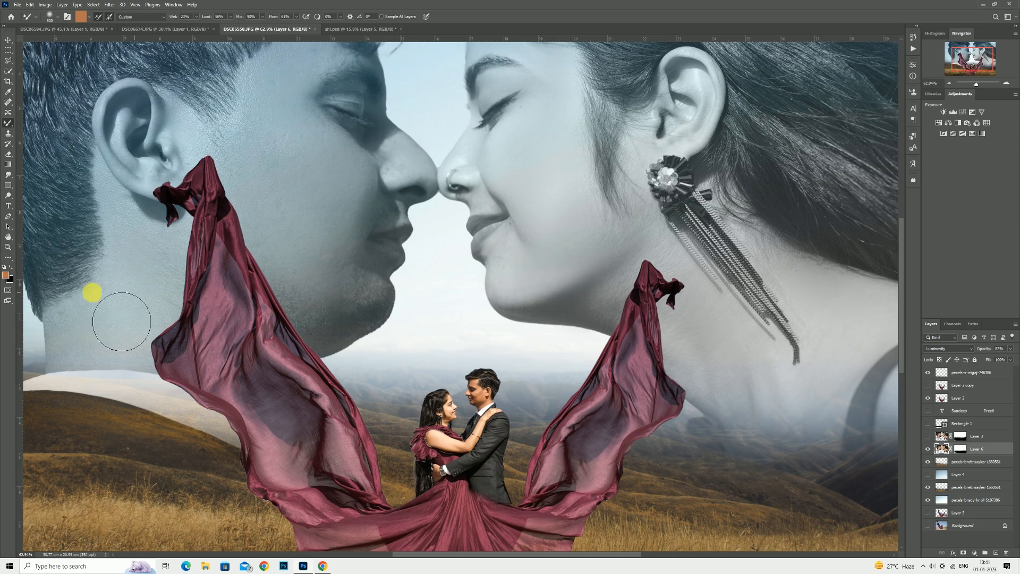
key("bracketleft")
key("bracketleft")
key("bracketleft")
key("bracketright")
key("bracketright")
key("bracketright")
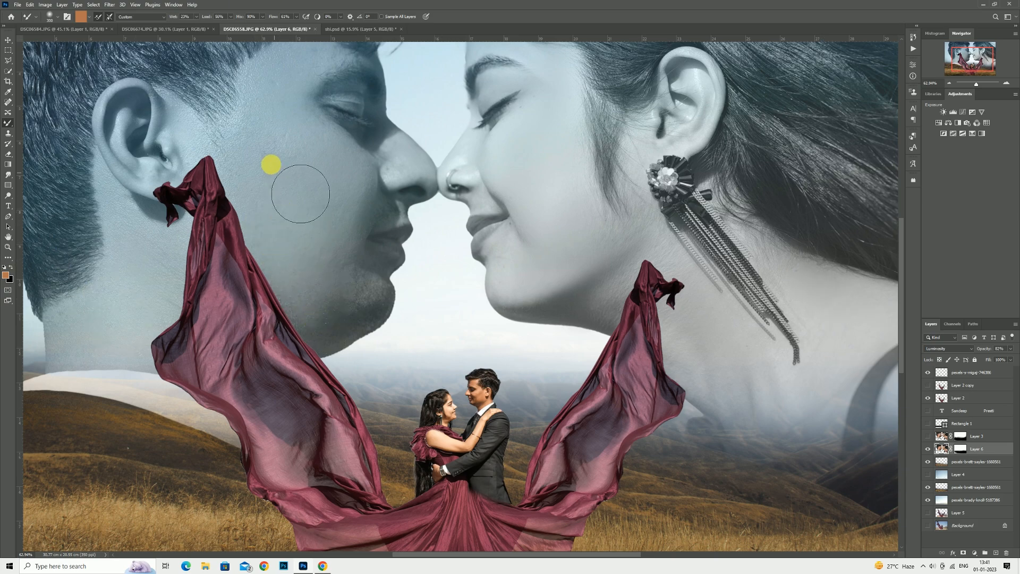
- Smooth the man's temple and the skin beside his sideburn with a small Mixer Brush
scroll(283, 136, "up", 1)
scroll(283, 136, "up", 1)
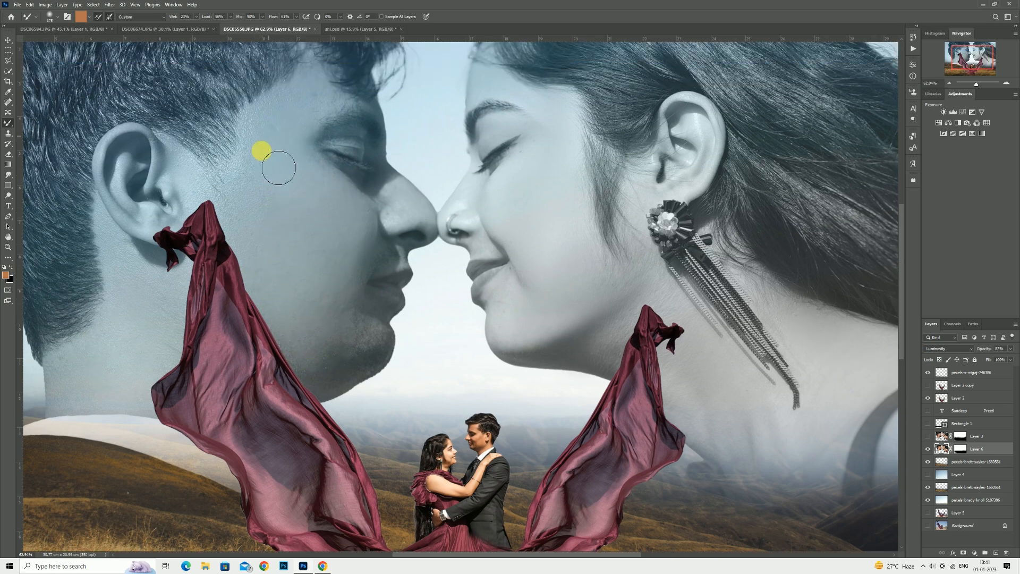
key("bracketleft")
key("bracketleft")
key("bracketleft")
- Blend the skin beside the man's mouth and across his cheek, enlarging the Mixer Brush for the cheek
left_click(8, 247)
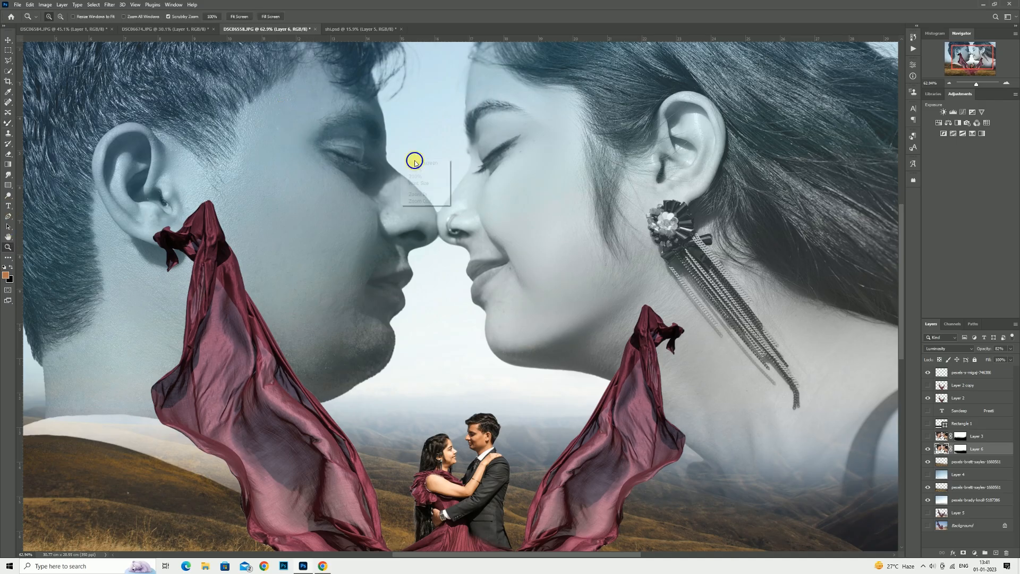
left_click(415, 161, "alt")
left_click_drag(518, 239, 489, 296)
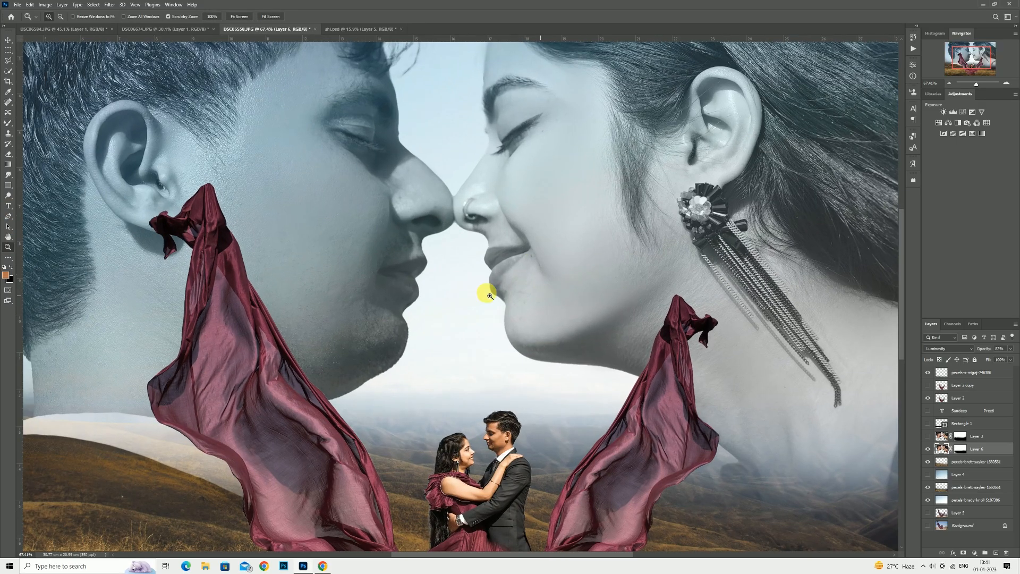
left_click(7, 124)
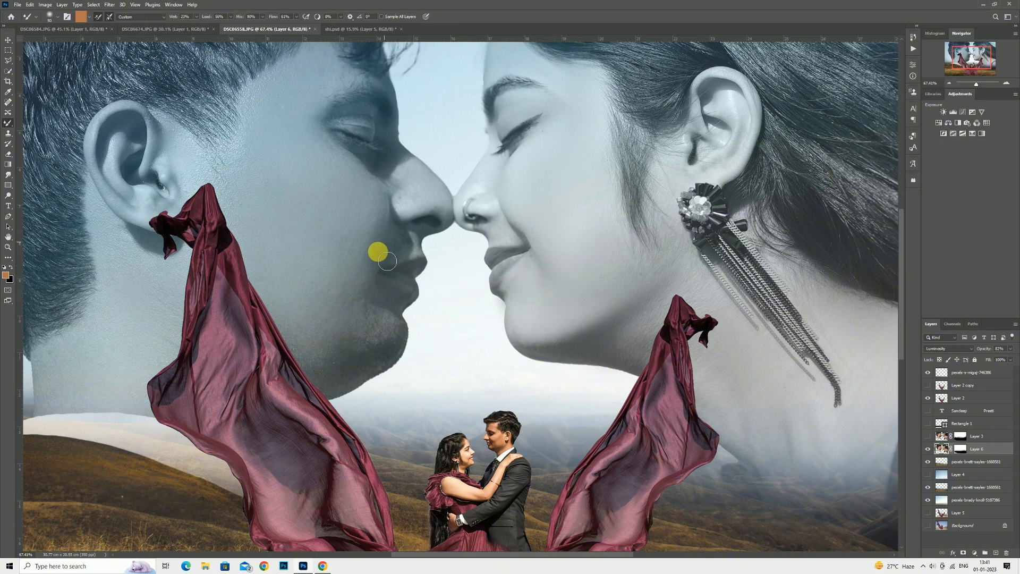
key("bracketright")
key("bracketright")
key("bracketright")
key("bracketright")
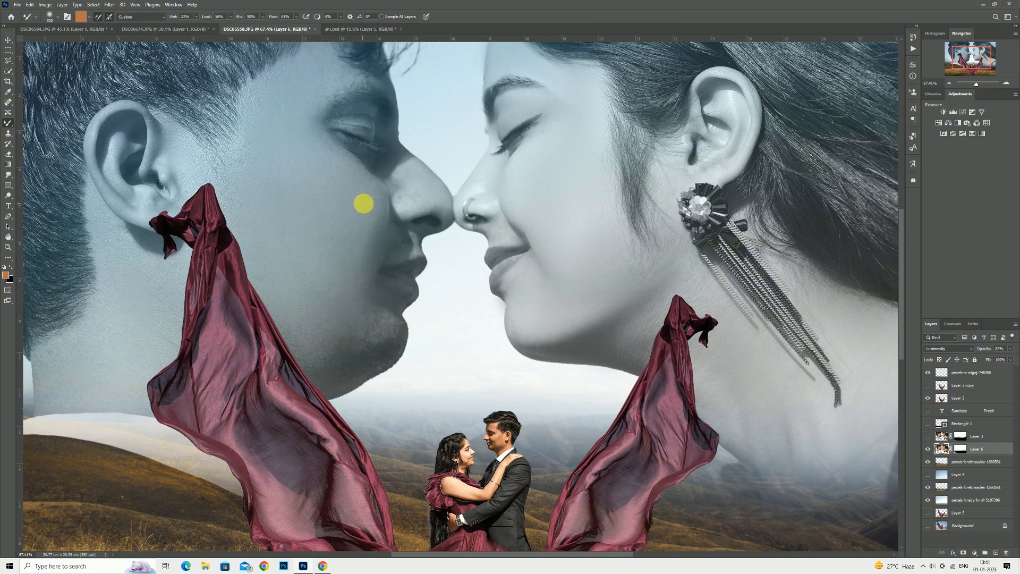
- Refine the skin on the man's nose with a small Mixer Brush
scroll(417, 216, "up", 2)
key("bracketleft")
key("bracketleft")
key("bracketleft")
key("bracketleft")
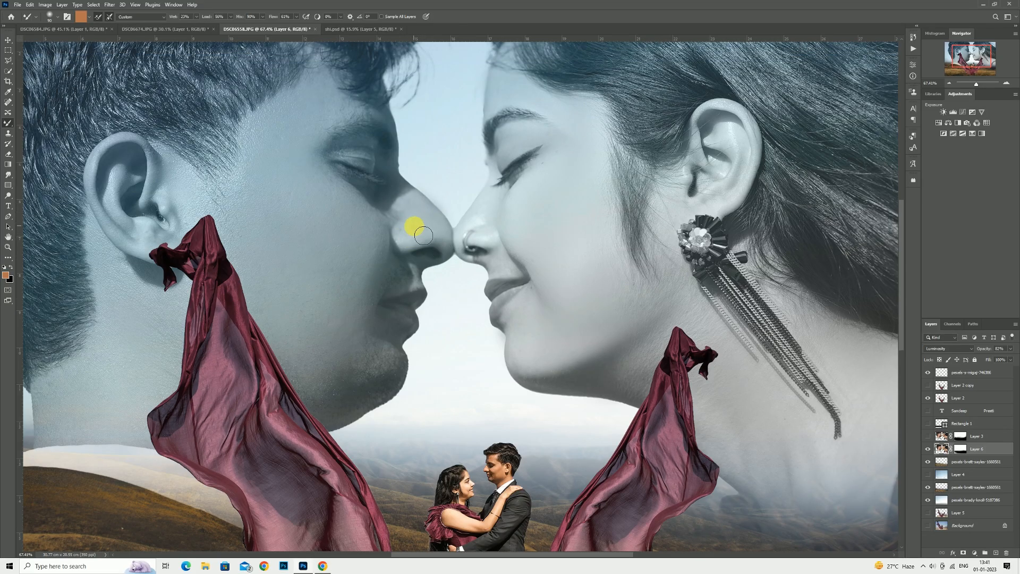
- Finish smoothing the man's skin with a larger Mixer Brush and fit the whole composite in view
scroll(423, 234, "up", 2)
key("bracketright")
key("bracketright")
key("bracketright")
key("bracketright")
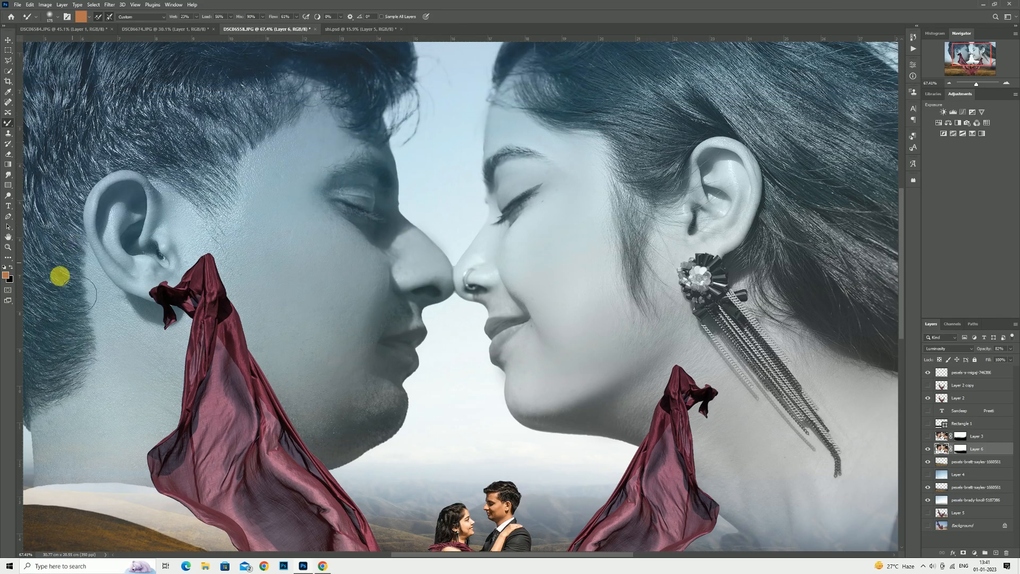
left_click(8, 247)
right_click(563, 191)
left_click(566, 195)
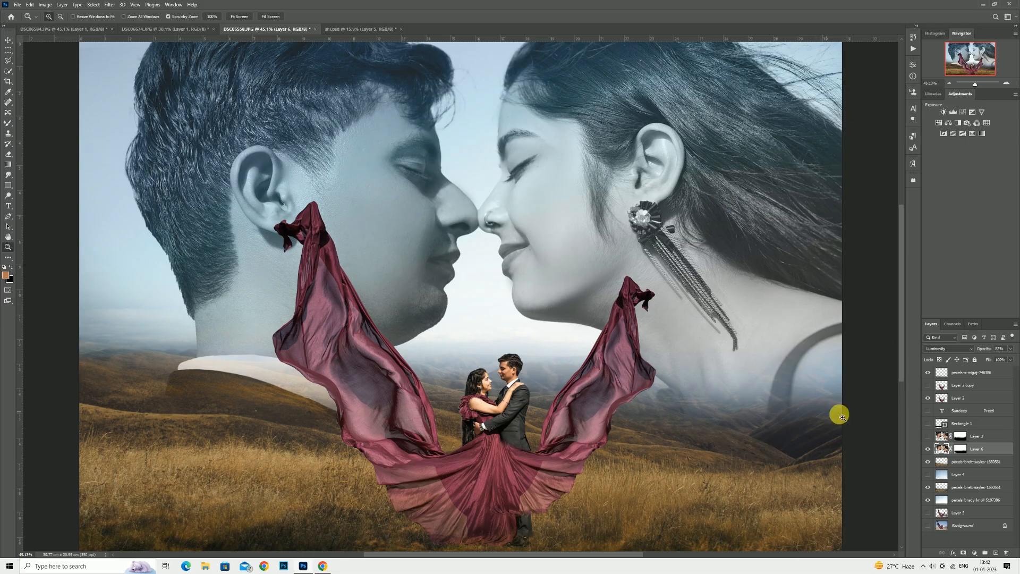
- Reposition the close-up couple portrait against the sky and lower the portrait layer's fill to about 40%
left_click(960, 448)
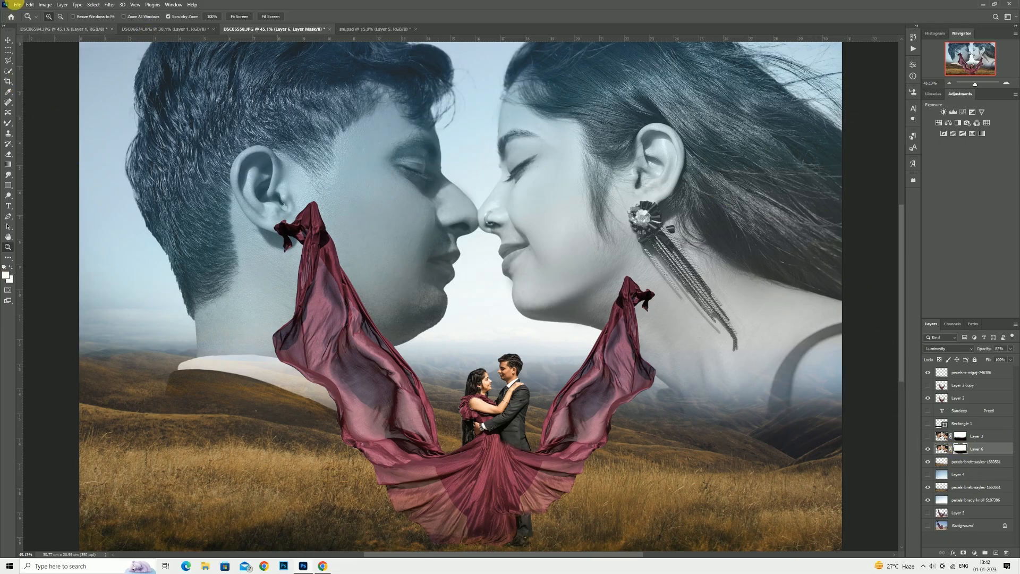
left_click(8, 40)
left_click_drag(575, 223, 597, 237)
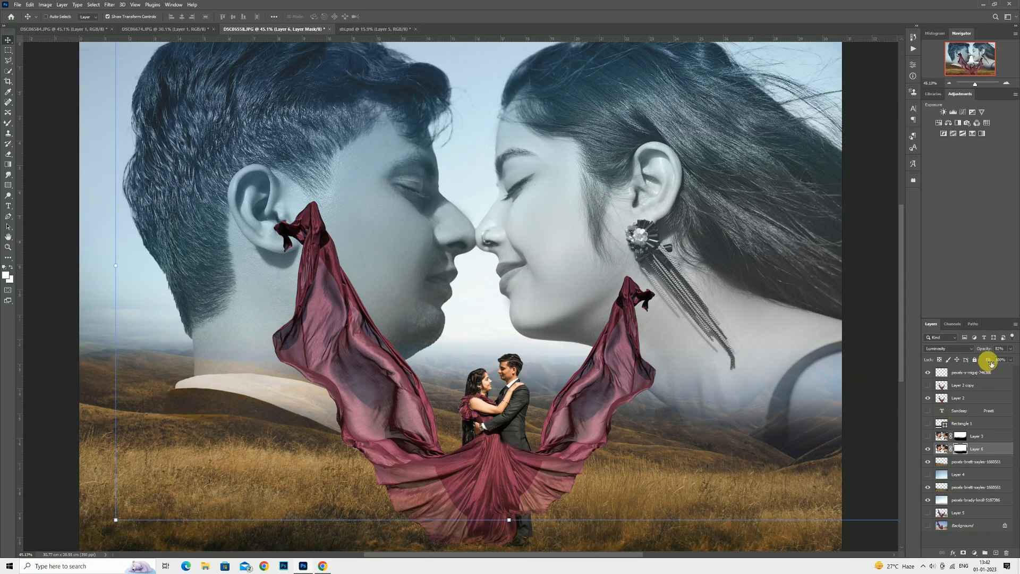
left_click_drag(991, 364, 968, 364)
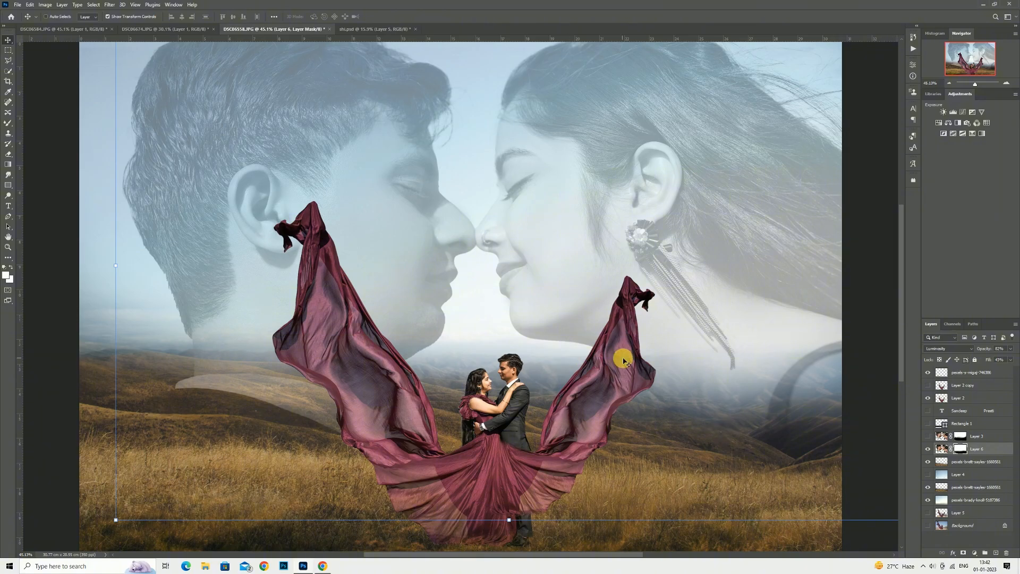
mouse_move(620, 357)
left_mouse_down()
mouse_move(632, 357)
mouse_move(625, 353)
left_mouse_up()
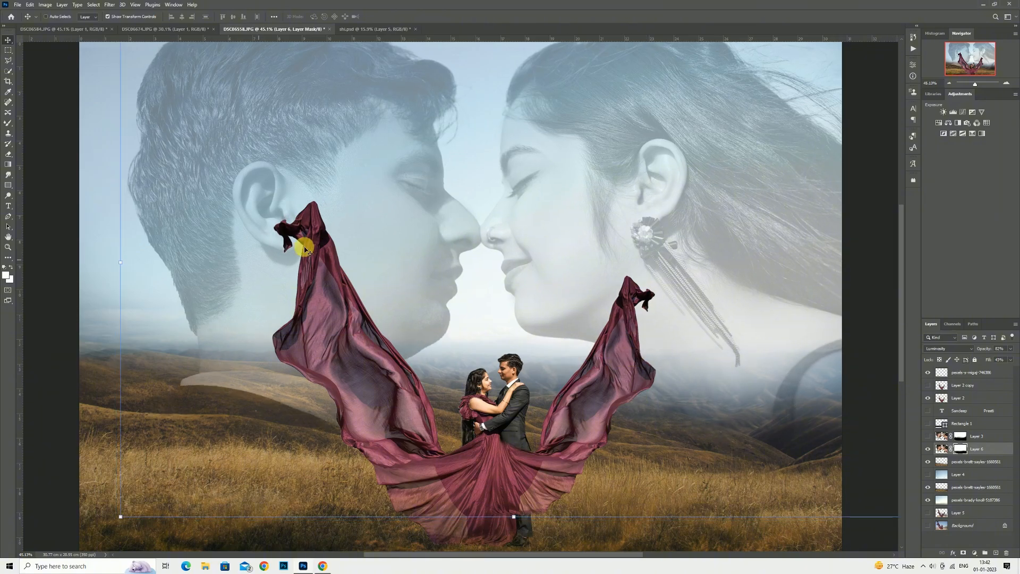
- Mask the portrait's lower part out of the hills and grass with a large soft black brush and slightly reduce the layer's opacity
left_click(9, 155)
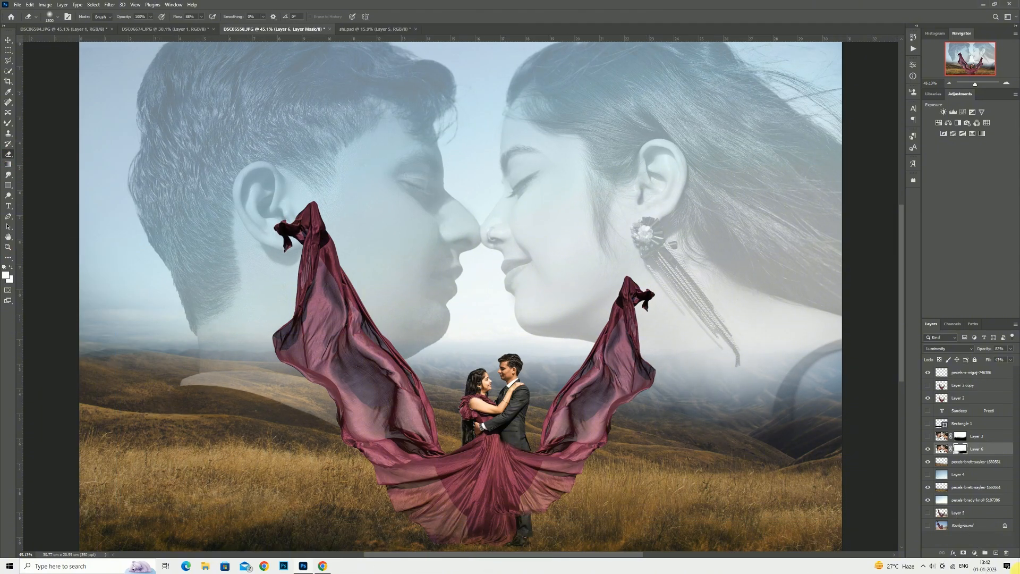
left_click(11, 124)
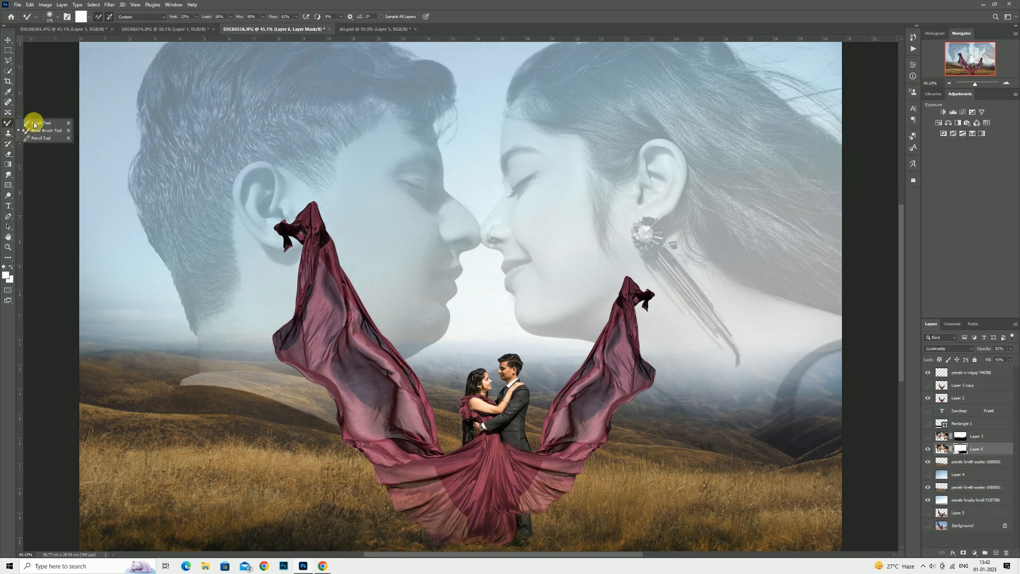
left_click(11, 268)
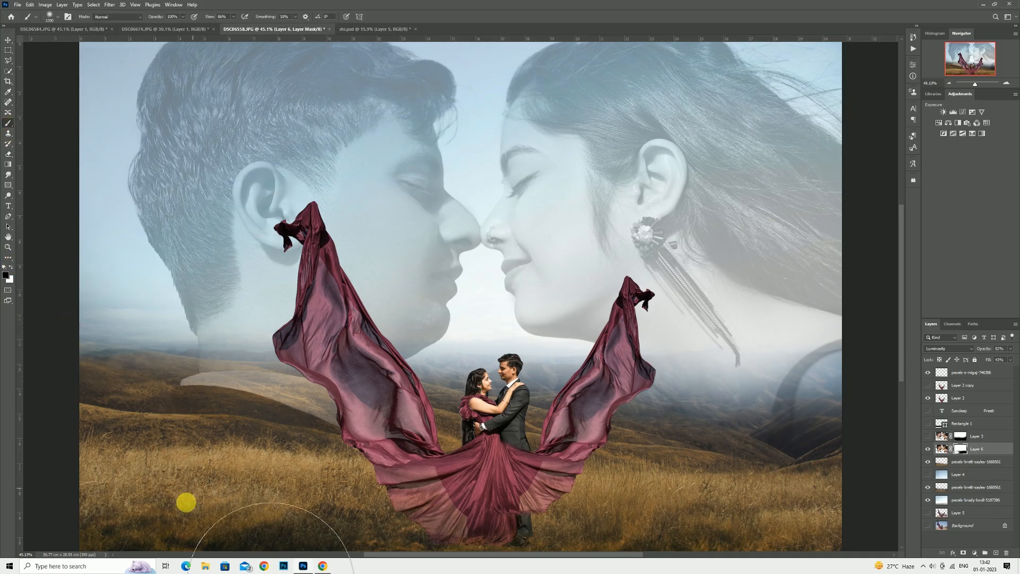
mouse_move(187, 497)
left_mouse_down()
mouse_move(243, 480)
mouse_move(467, 497)
left_mouse_up()
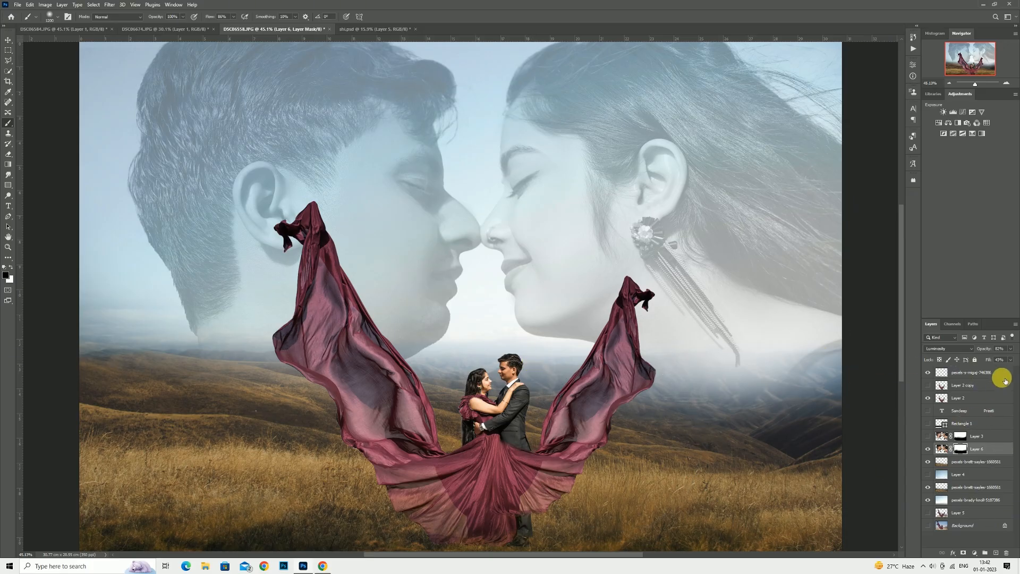
left_click_drag(984, 352, 982, 352)
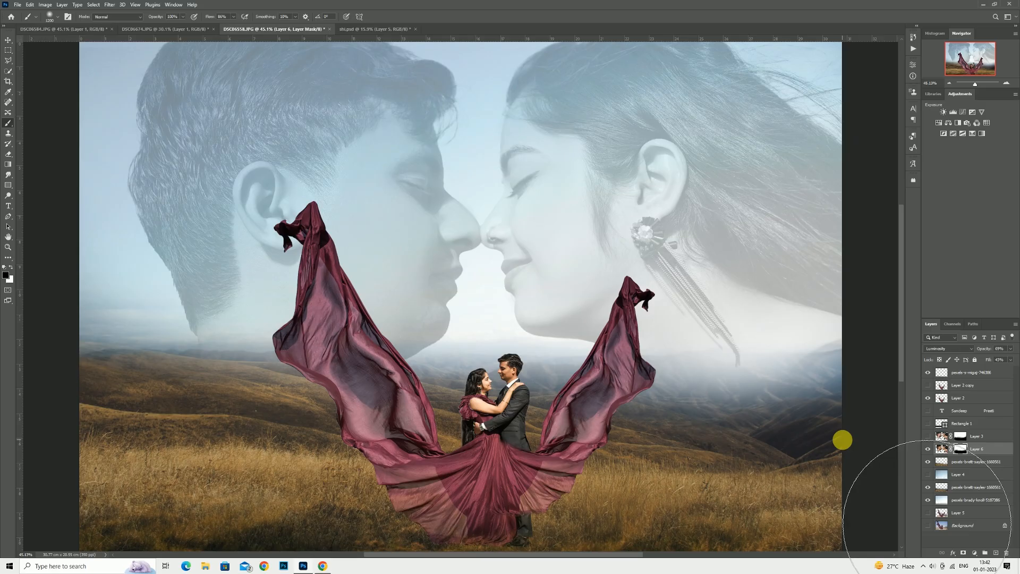
- Stamp all visible layers into a new merged layer at the top of the layer stack
left_click(962, 383)
left_click(962, 374)
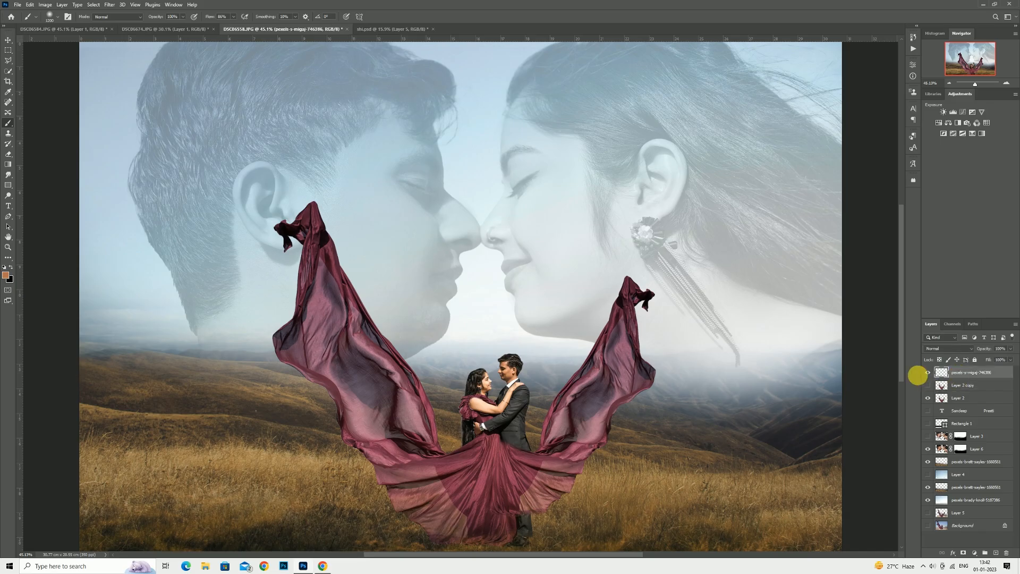
left_click(927, 372)
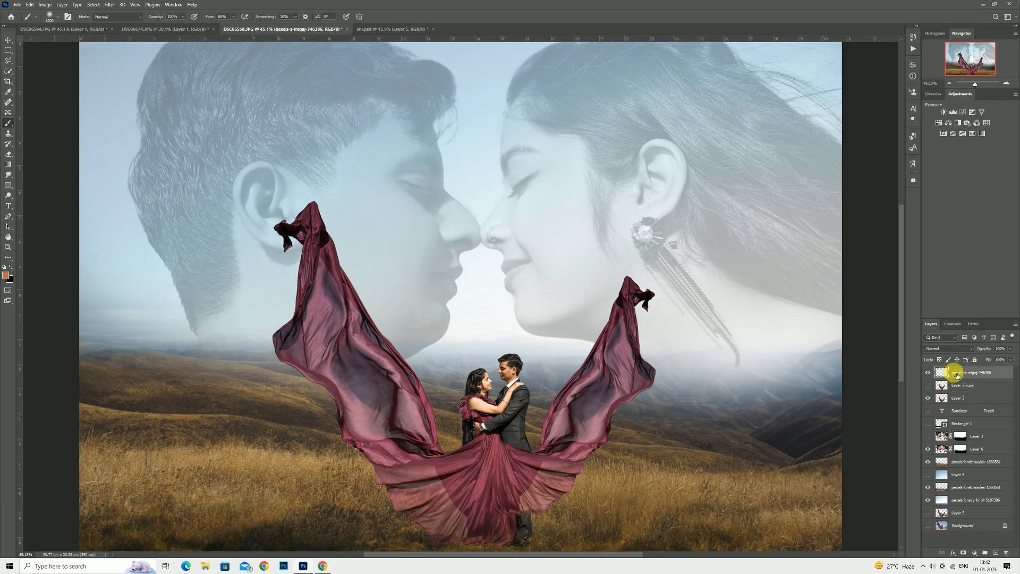
key("ctrl+shift+alt+e")
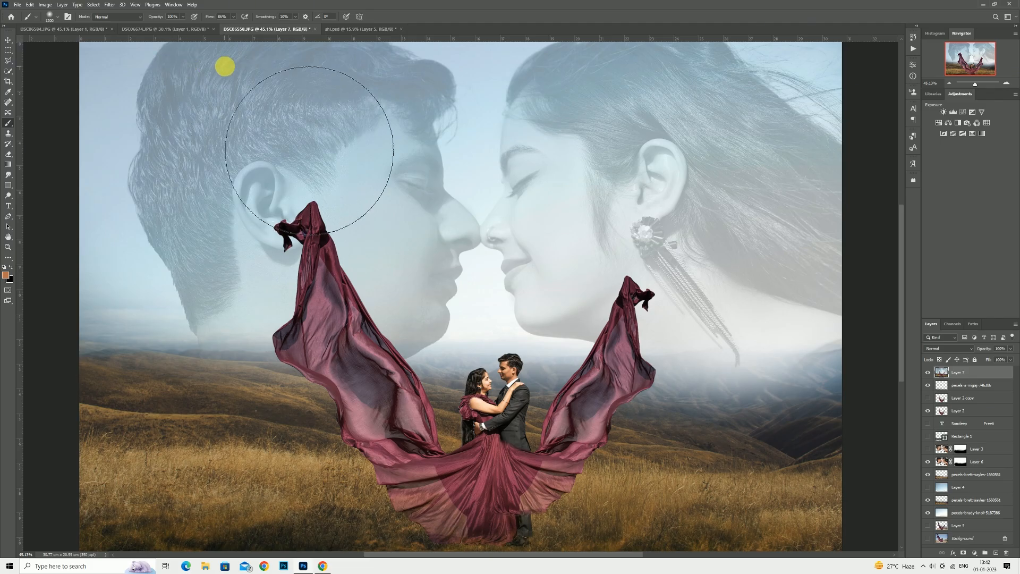
- Tune the merged layer's tone in the Camera Raw Filter with contrast +9, highlights -17, shadows +8, blacks +3 and texture +16, cooling the temperature slightly
left_click(109, 4)
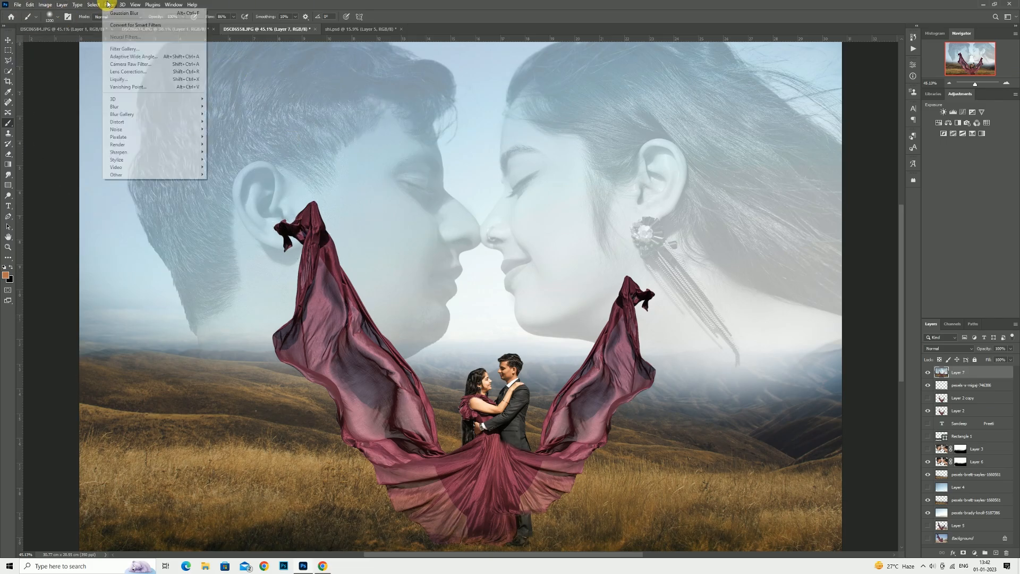
left_click(122, 57)
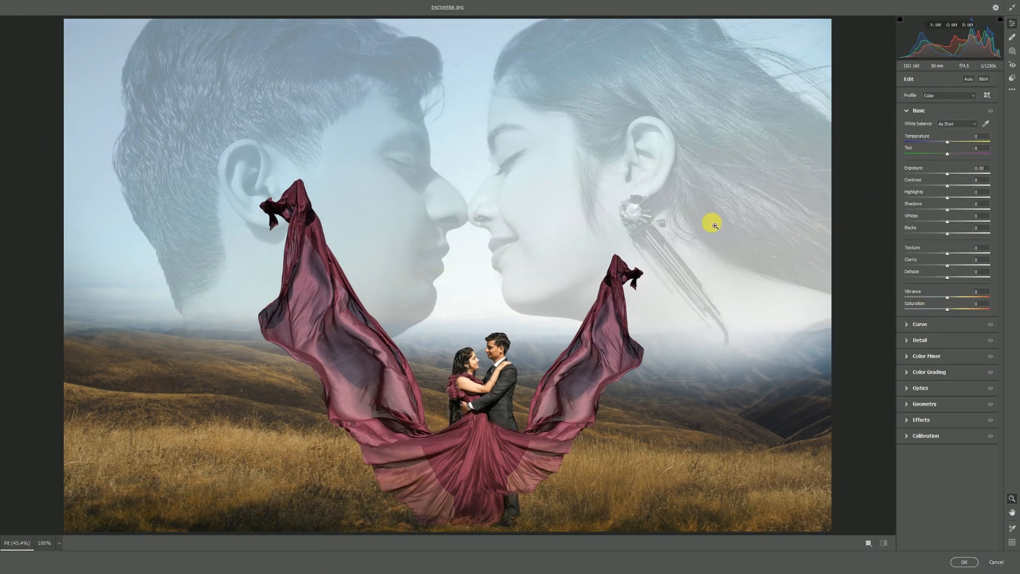
left_click_drag(947, 142, 945, 141)
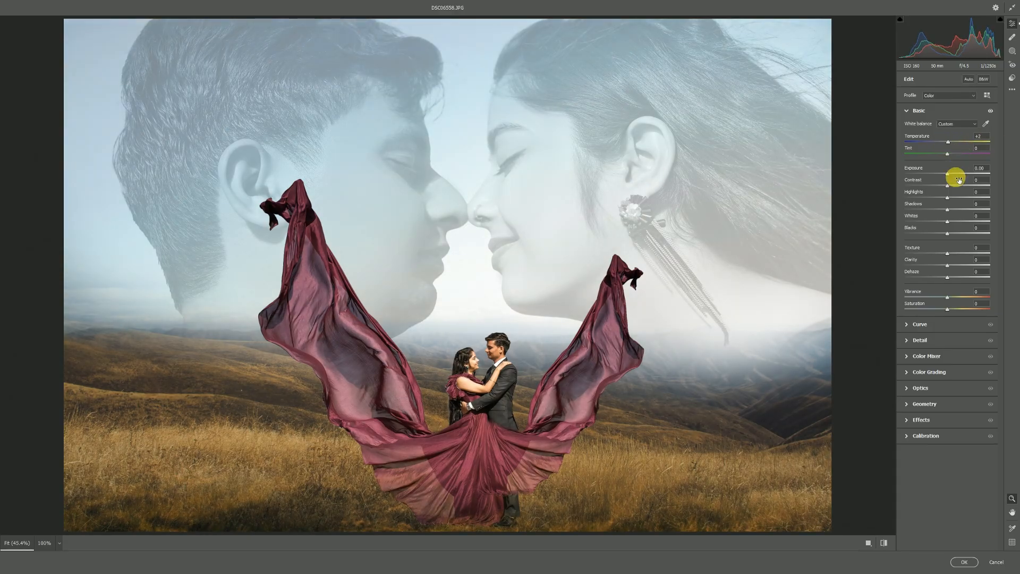
left_click_drag(951, 205, 952, 206)
left_click_drag(948, 199, 950, 235)
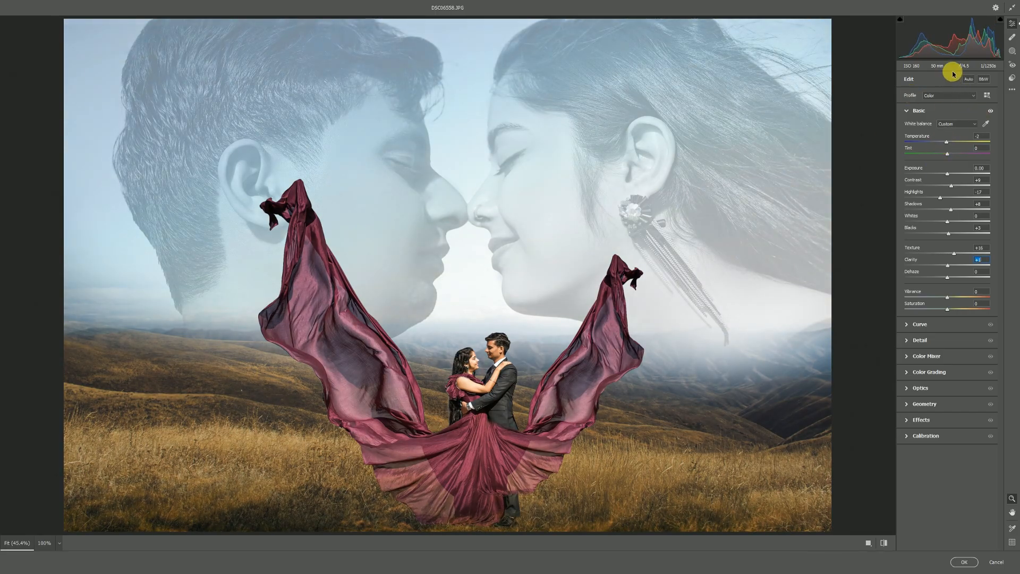
- Set sharpening to 15, noise reduction to 15 and color noise reduction to 16
left_click(918, 112)
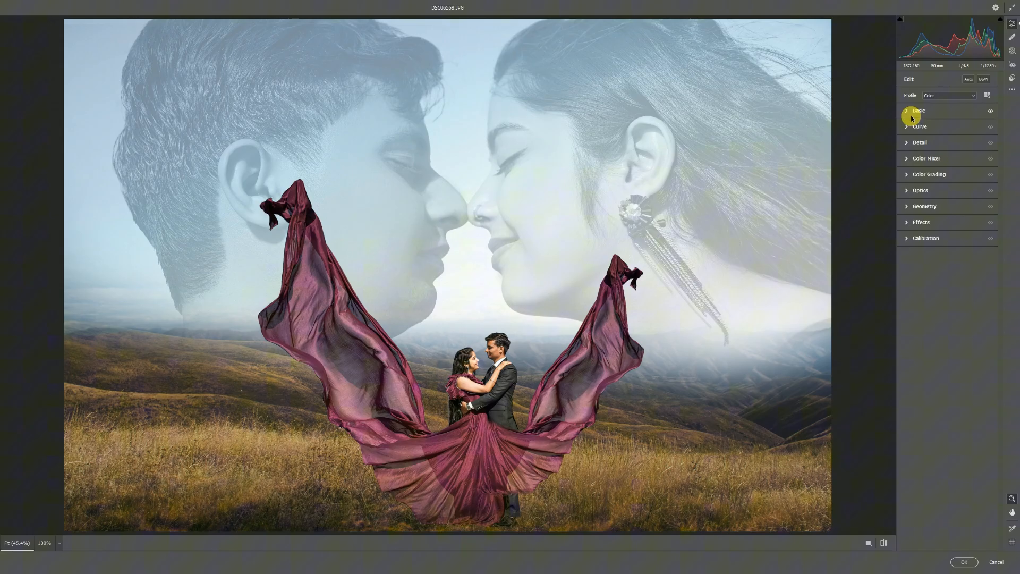
left_click(919, 143)
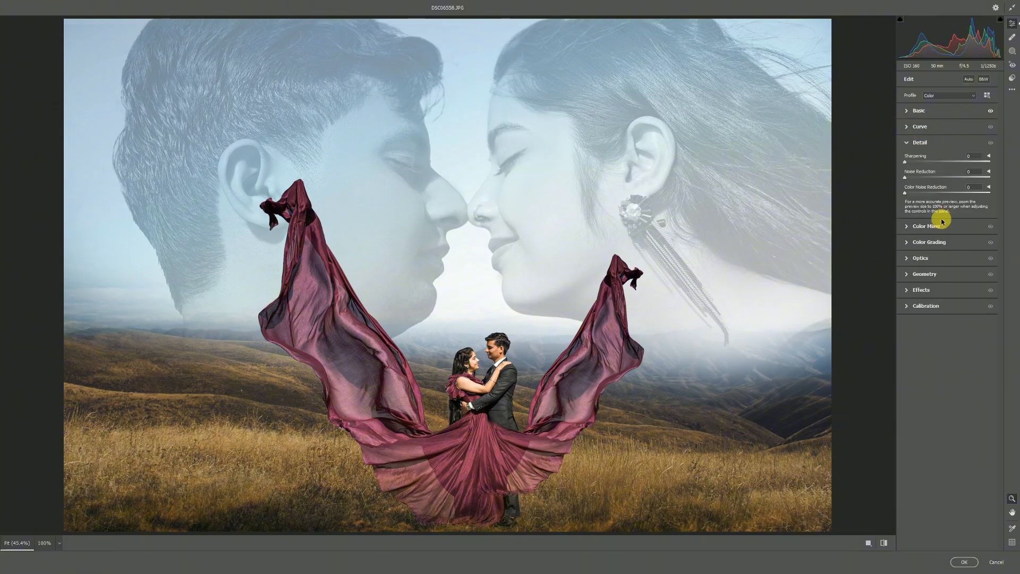
left_click(917, 178)
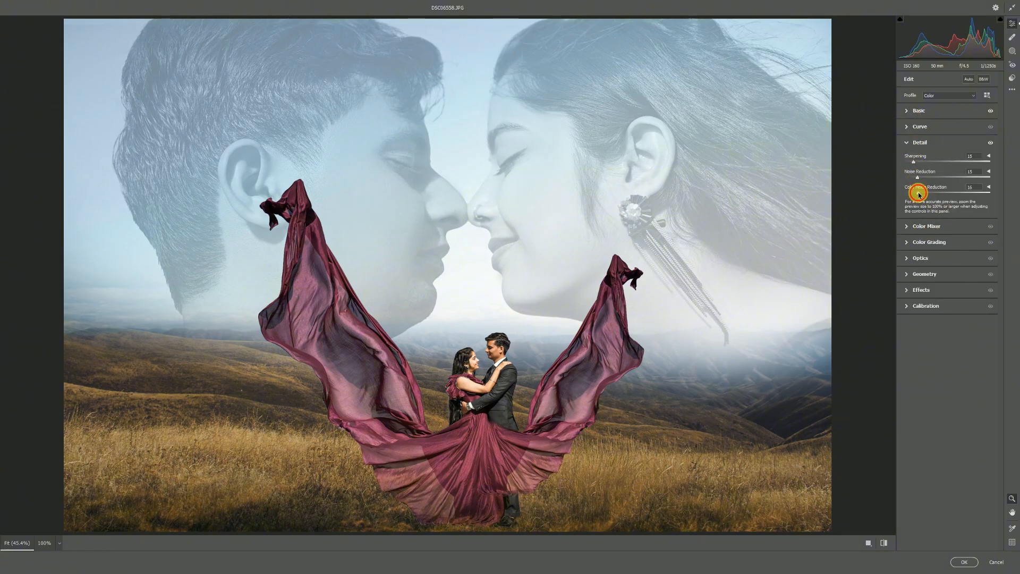
- Shift the Color Mixer hues to yellows -41, greens +6 and purples -22 for warmer, browner grass, and adjust the color saturation
left_click(912, 226)
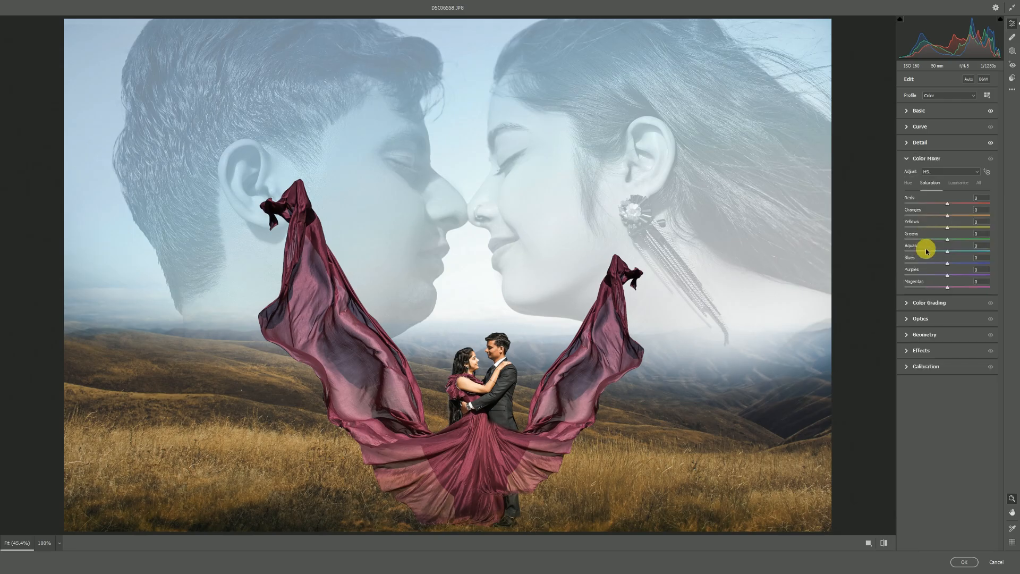
left_click(909, 183)
mouse_move(942, 229)
left_mouse_down()
mouse_move(926, 228)
mouse_move(965, 223)
mouse_move(945, 229)
mouse_move(950, 239)
left_mouse_up()
mouse_move(947, 275)
left_mouse_down()
mouse_move(963, 273)
mouse_move(938, 272)
left_mouse_up()
left_click(929, 183)
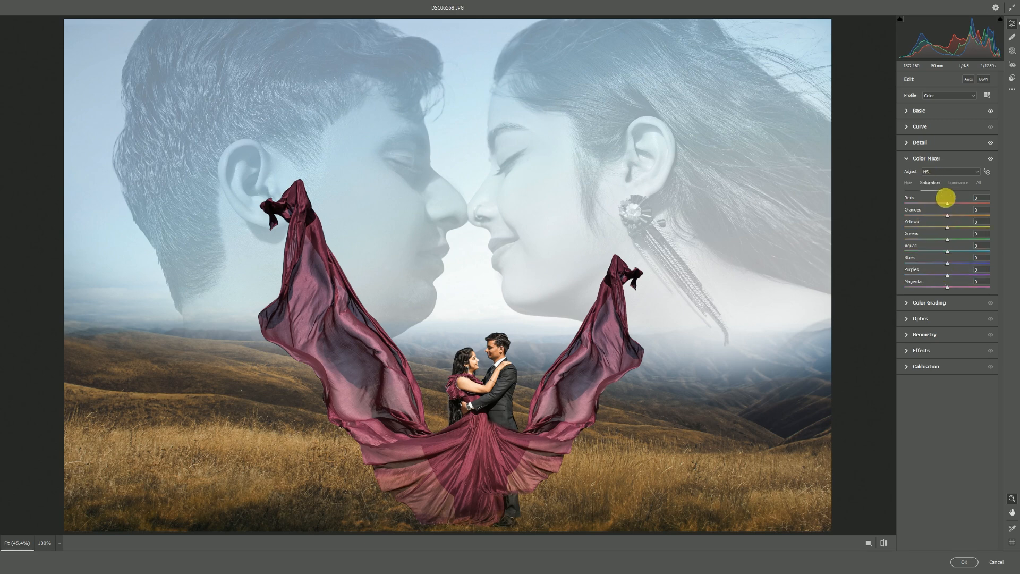
left_click_drag(979, 225, 935, 233)
left_click(907, 183)
mouse_move(945, 219)
left_mouse_down()
mouse_move(933, 223)
mouse_move(966, 227)
mouse_move(931, 230)
left_mouse_up()
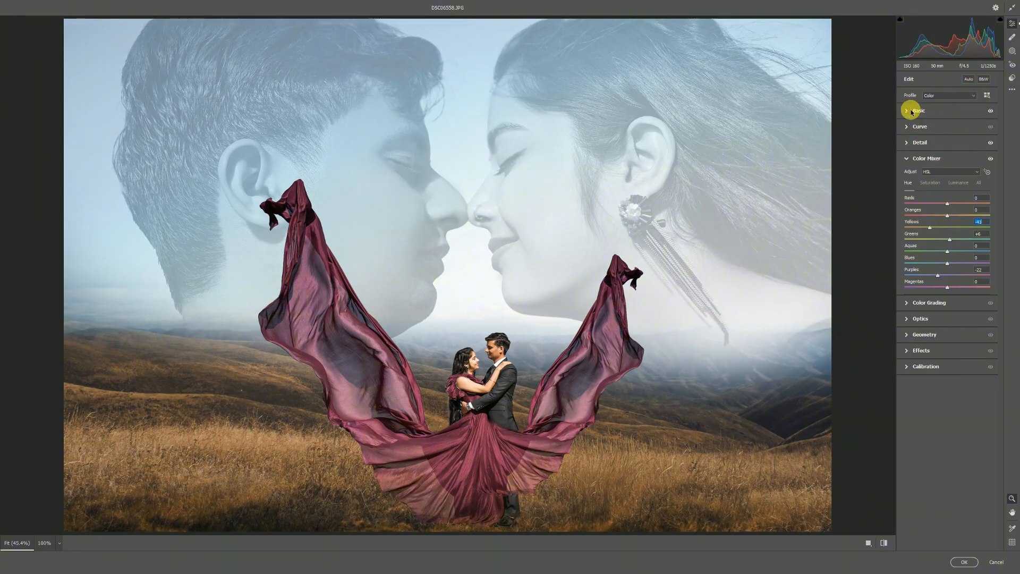
left_click(927, 303)
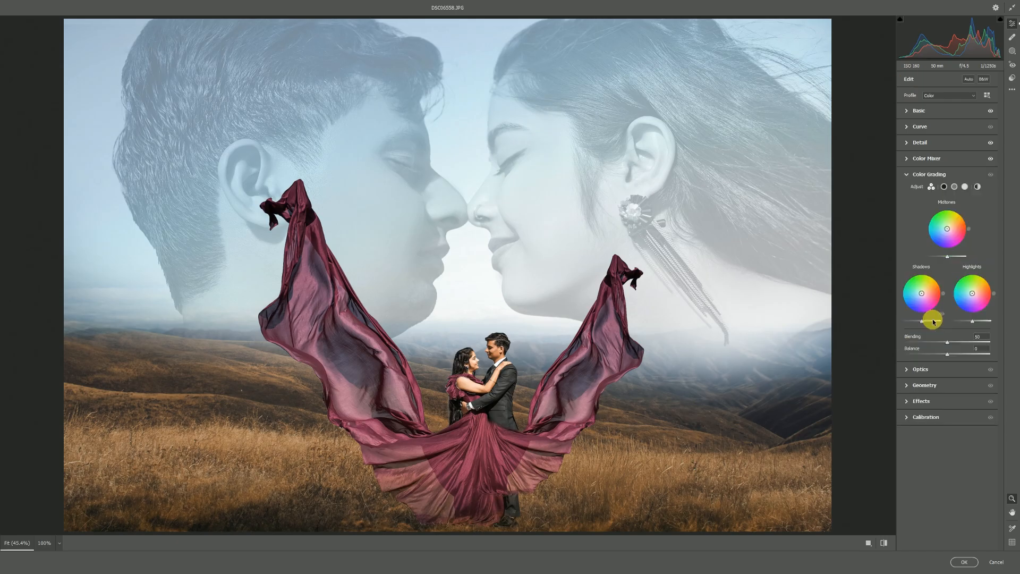
left_click(924, 369)
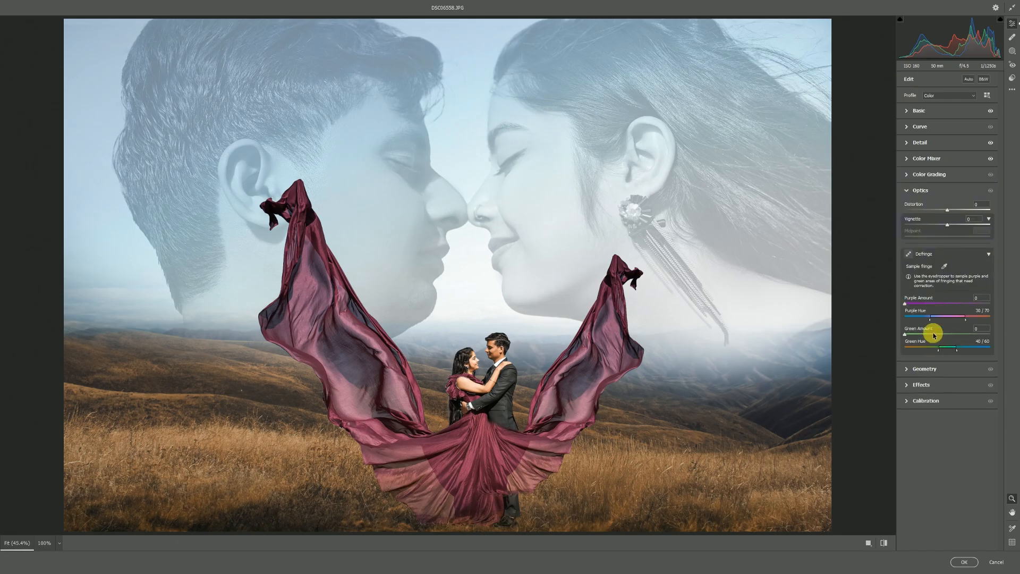
left_click(923, 374)
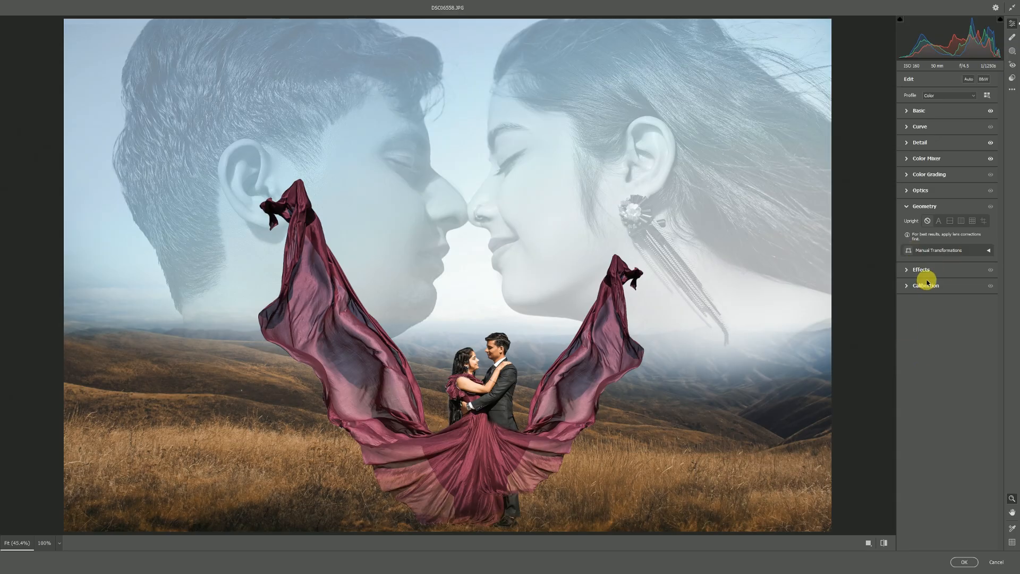
left_click(931, 174)
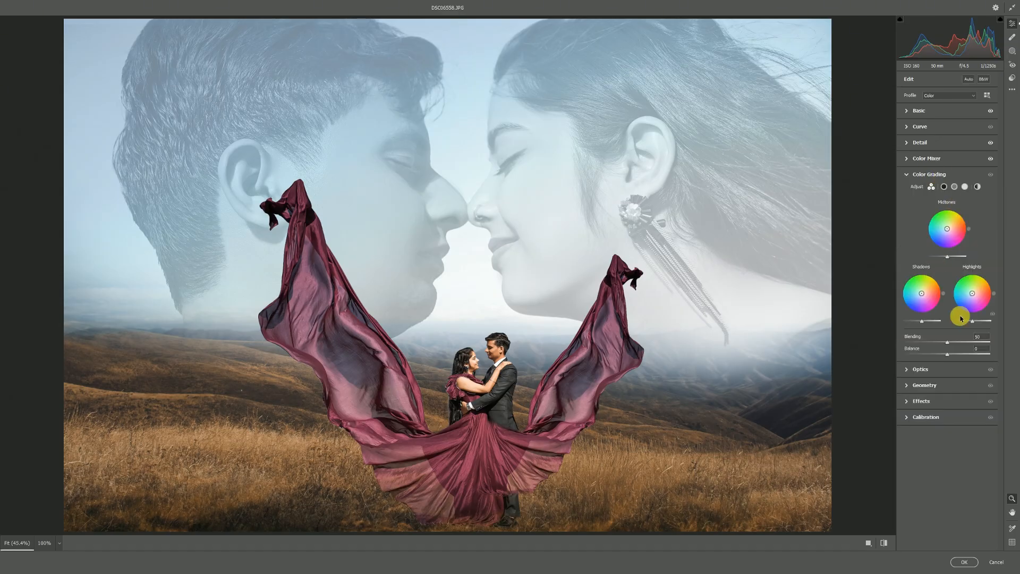
left_click(914, 158)
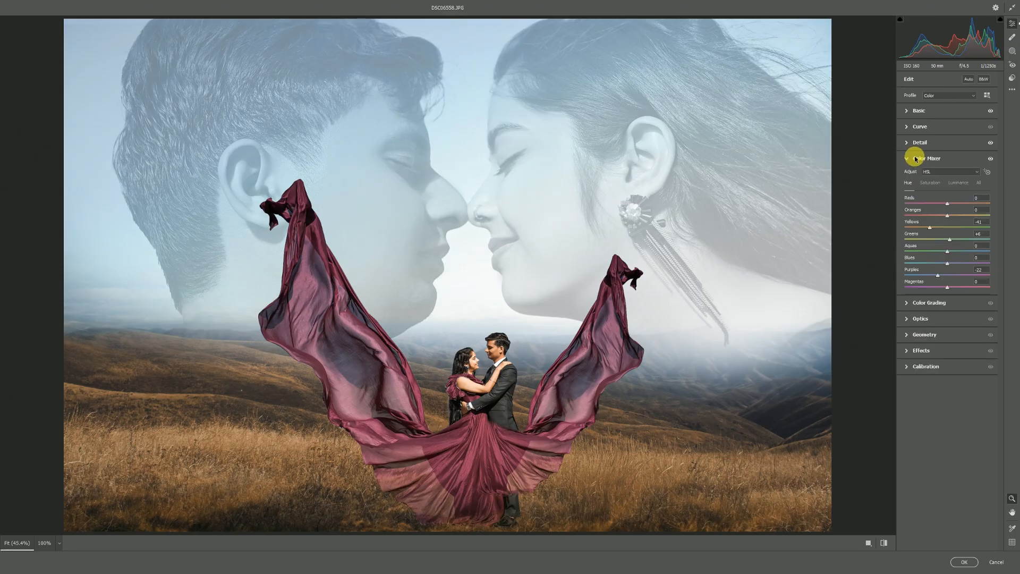
- Add a lens vignette of -19 with midpoint 36 and apply the Camera Raw adjustments
left_click(916, 151)
left_click(915, 266)
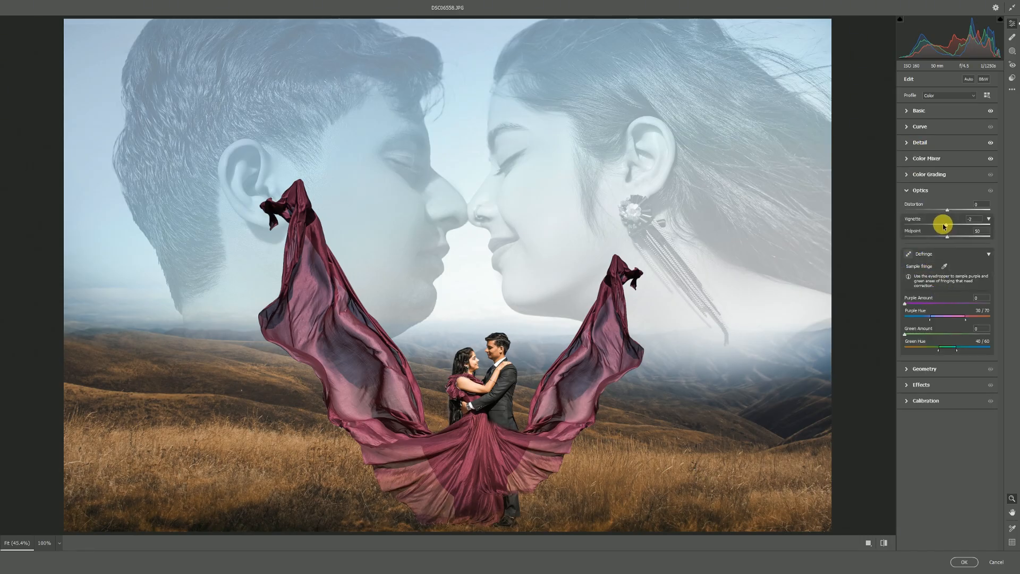
mouse_move(943, 225)
left_mouse_down()
mouse_move(923, 224)
mouse_move(937, 222)
left_mouse_up()
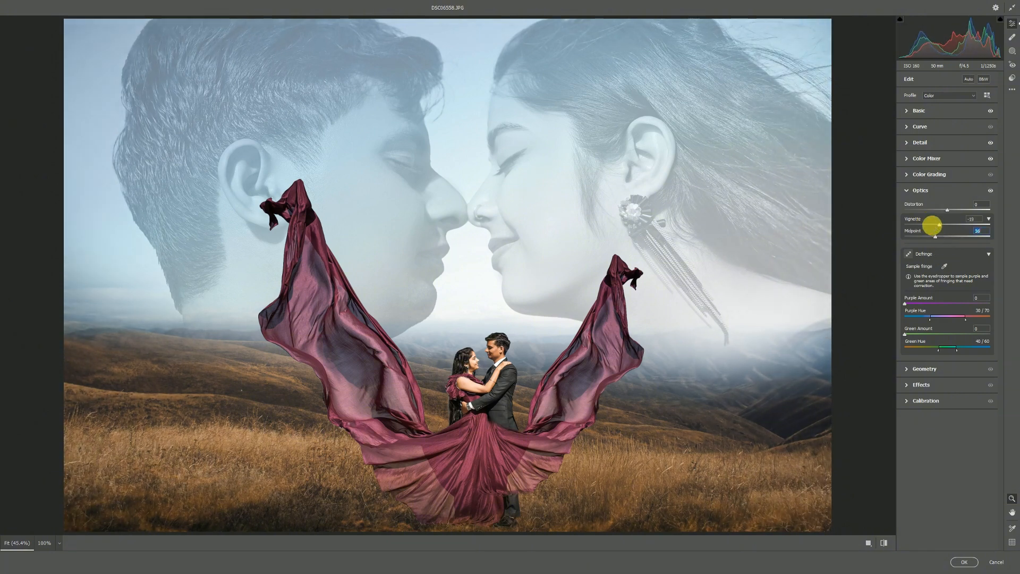
left_click(963, 562)
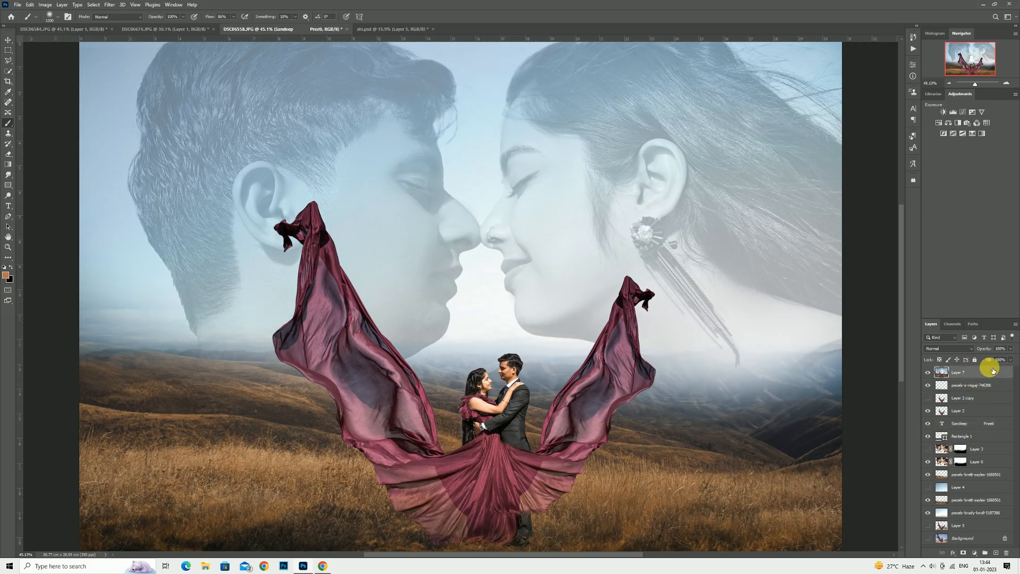
- Move the merged layer below the couple's name text and Rectangle 1, hide Layer 2, and compare the image with the rectangle hidden and shown
left_click_drag(989, 372, 996, 431)
left_click(929, 398)
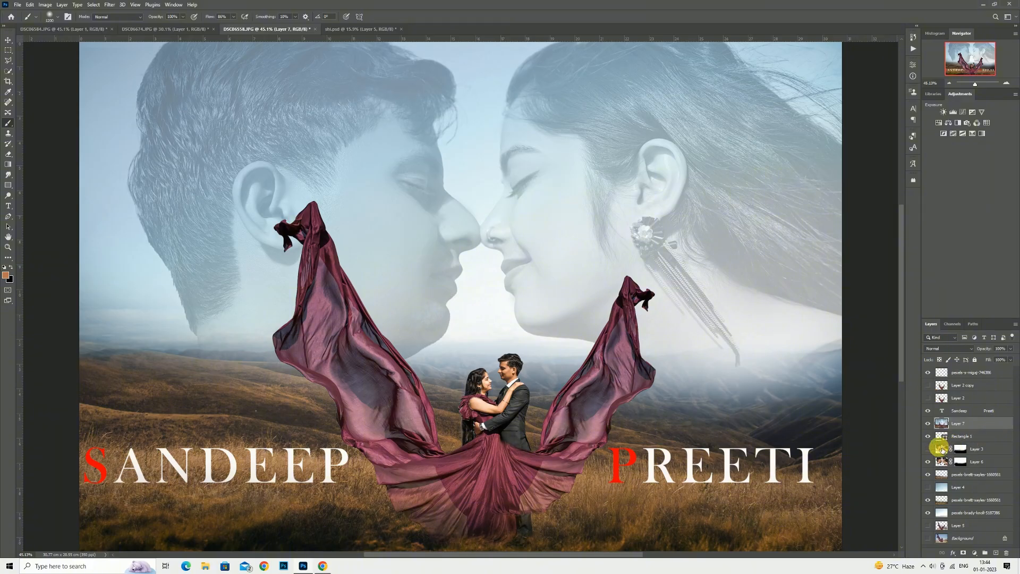
mouse_move(973, 433)
left_mouse_down()
mouse_move(975, 414)
mouse_move(986, 428)
left_mouse_up()
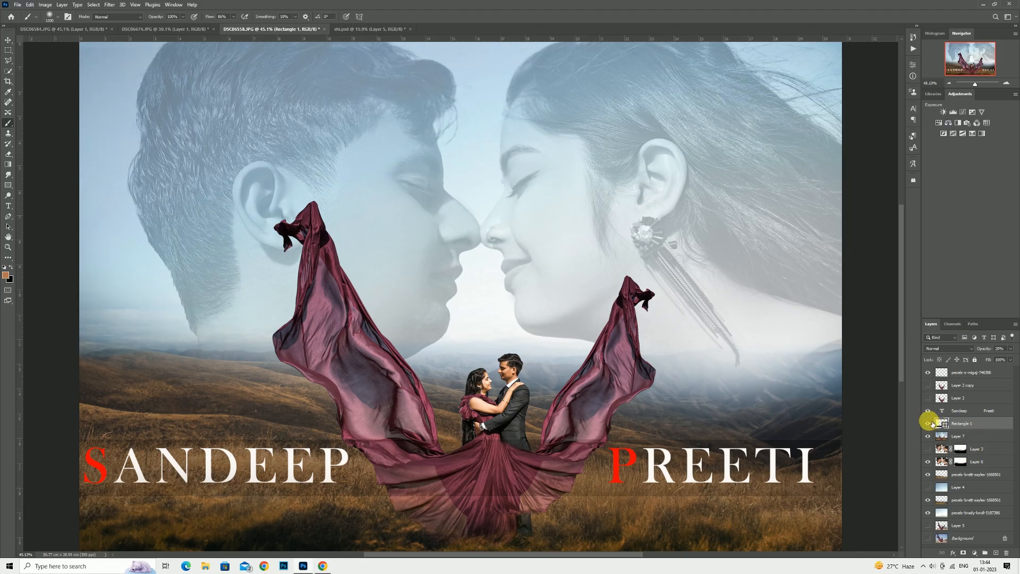
left_click(928, 423)
left_click(927, 421)
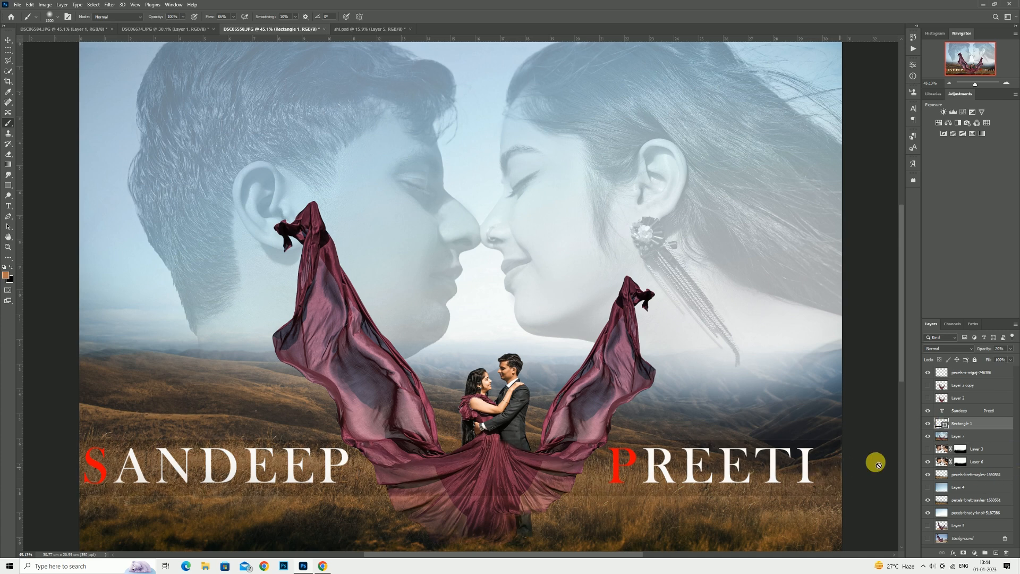
- Rasterize the Rectangle 1 layer and erase the part of the dark band that crosses the gown
right_click(961, 425)
left_click(933, 206)
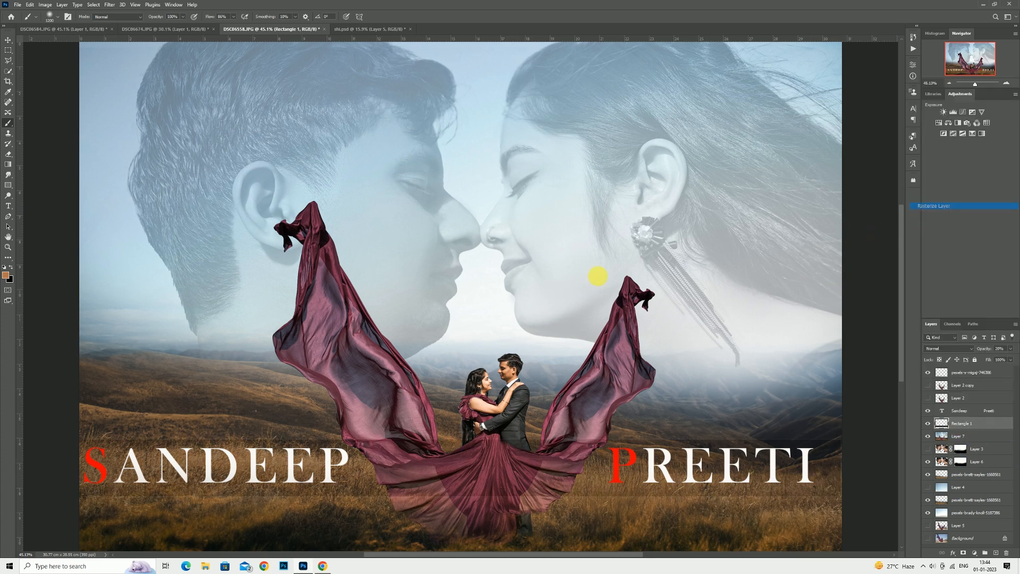
left_click(9, 153)
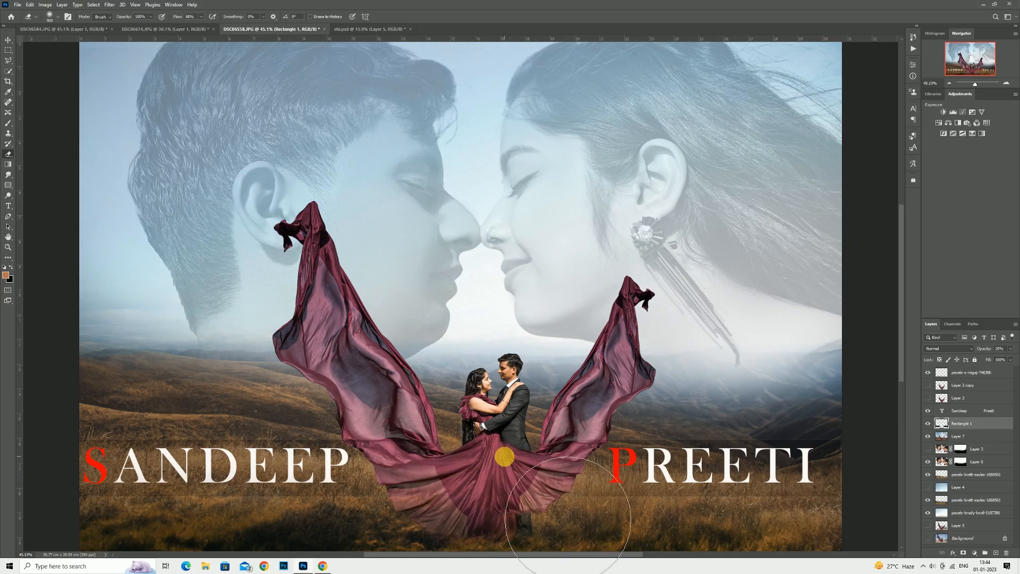
- Place the 195A8779 09 heart lettering from the couple\rk folder on drive D as an embedded layer above the topmost layer
left_click(957, 372)
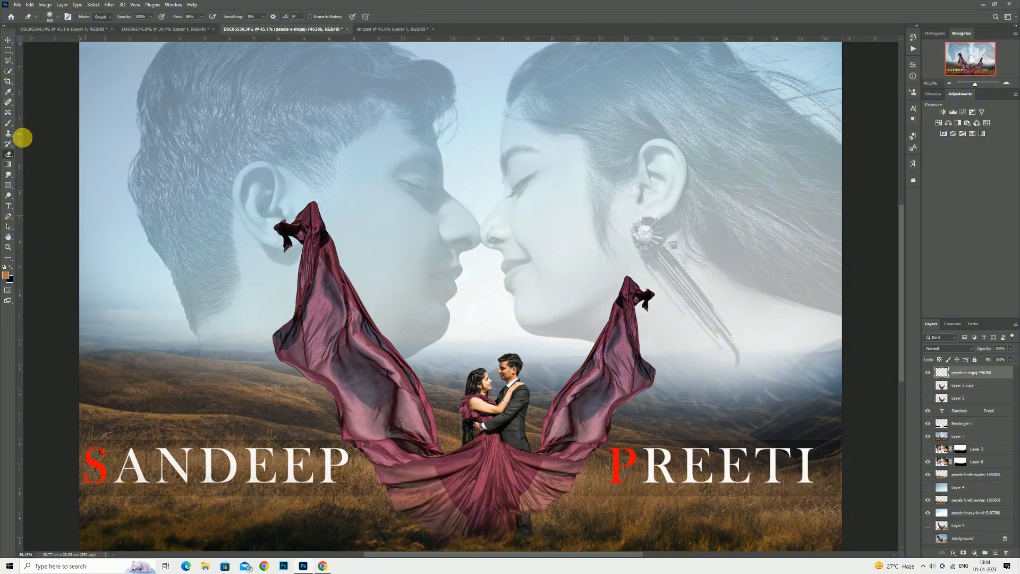
left_click(18, 4)
left_click(42, 154)
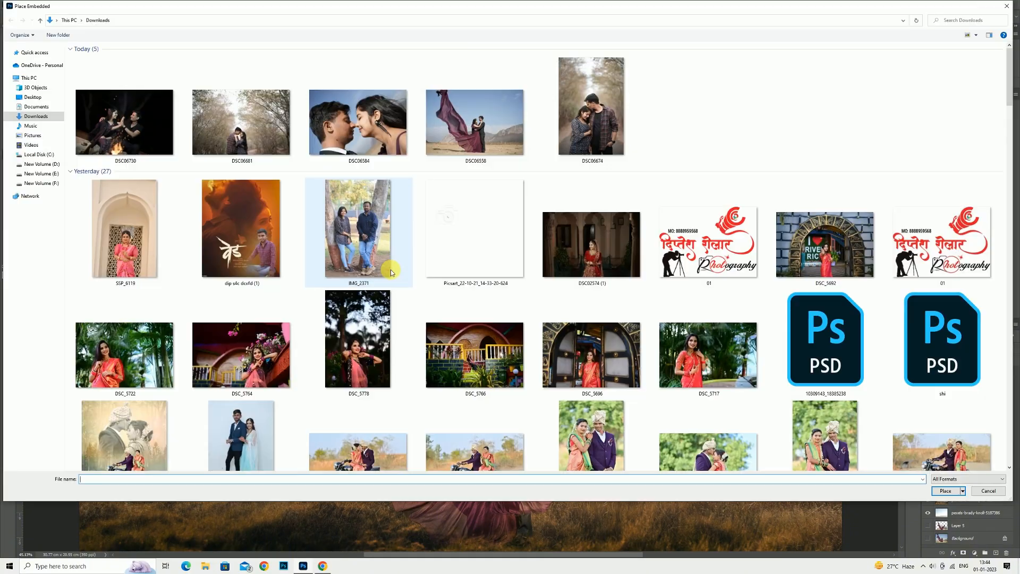
left_click(42, 164)
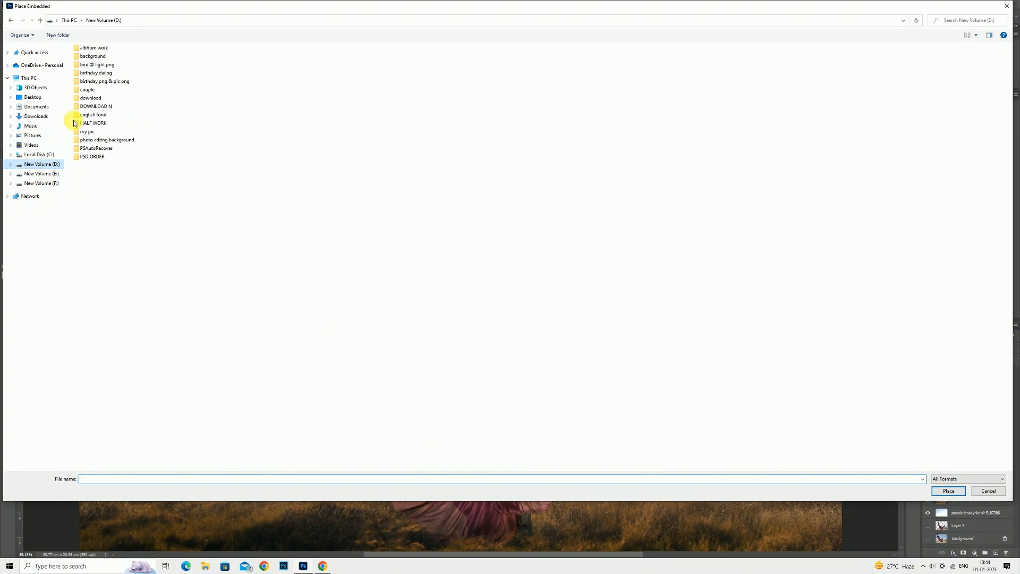
double_click(98, 89)
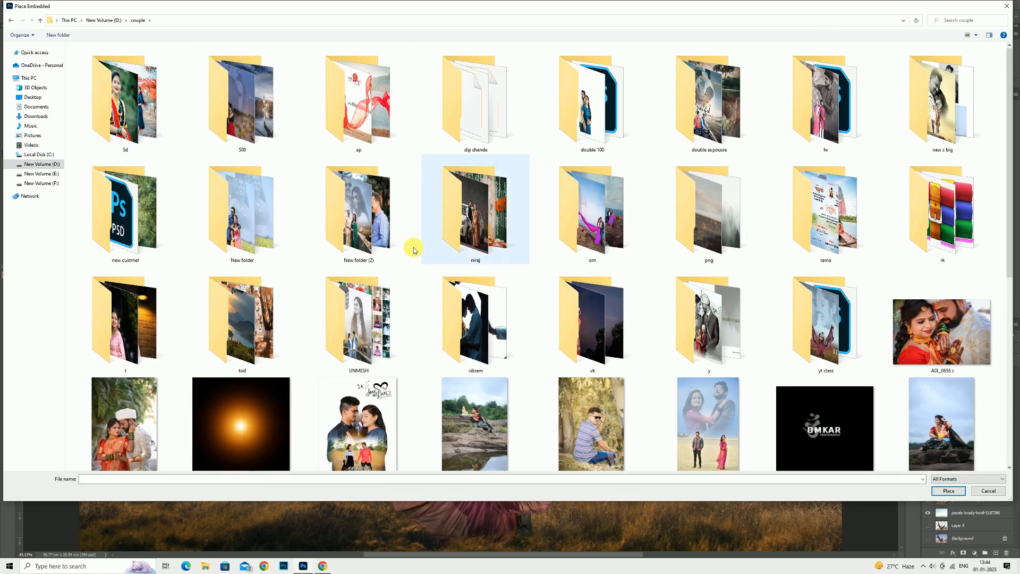
double_click(912, 188)
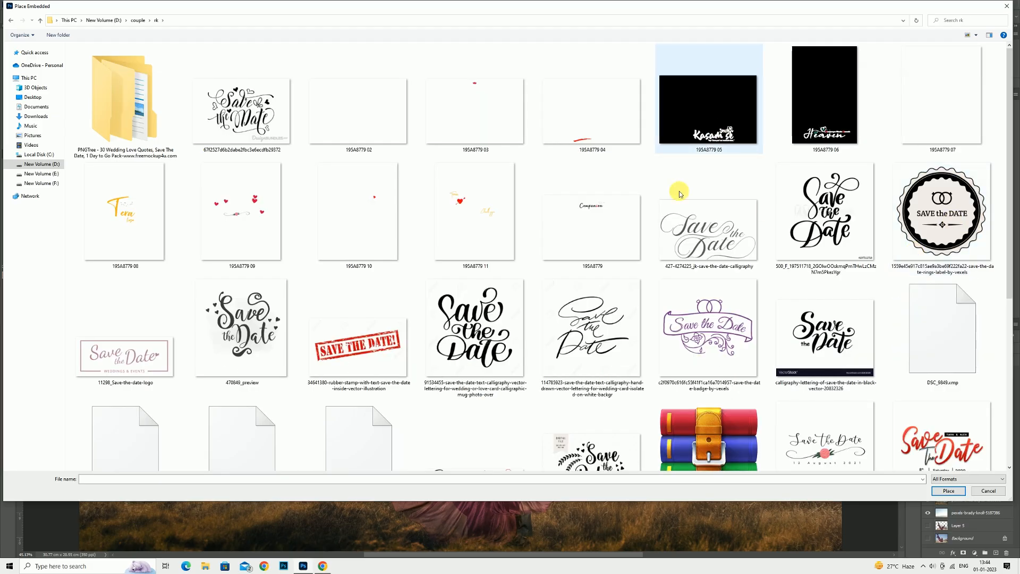
left_click(513, 85)
left_click(598, 107)
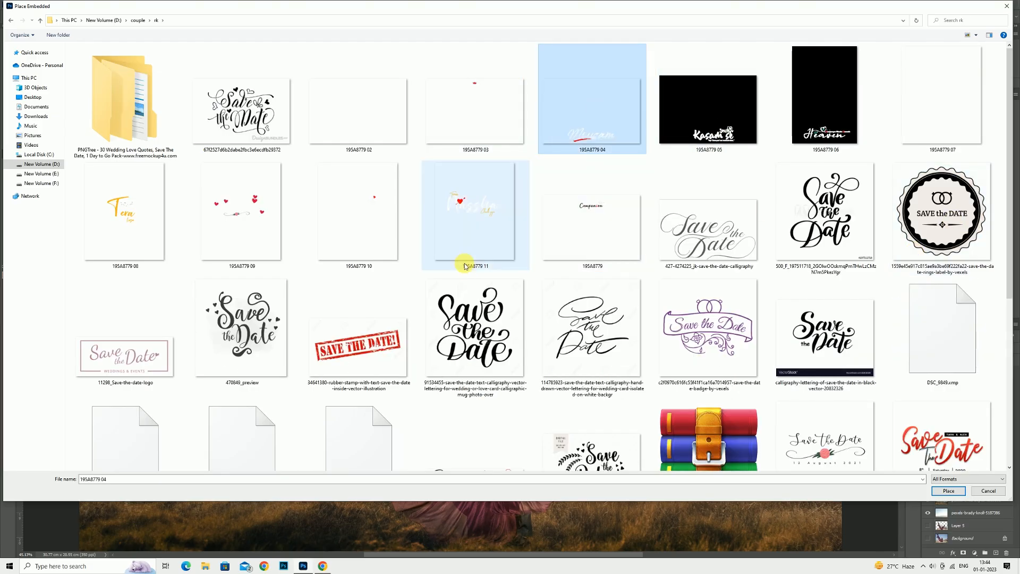
left_click(441, 238)
left_click(317, 234)
left_click(238, 228)
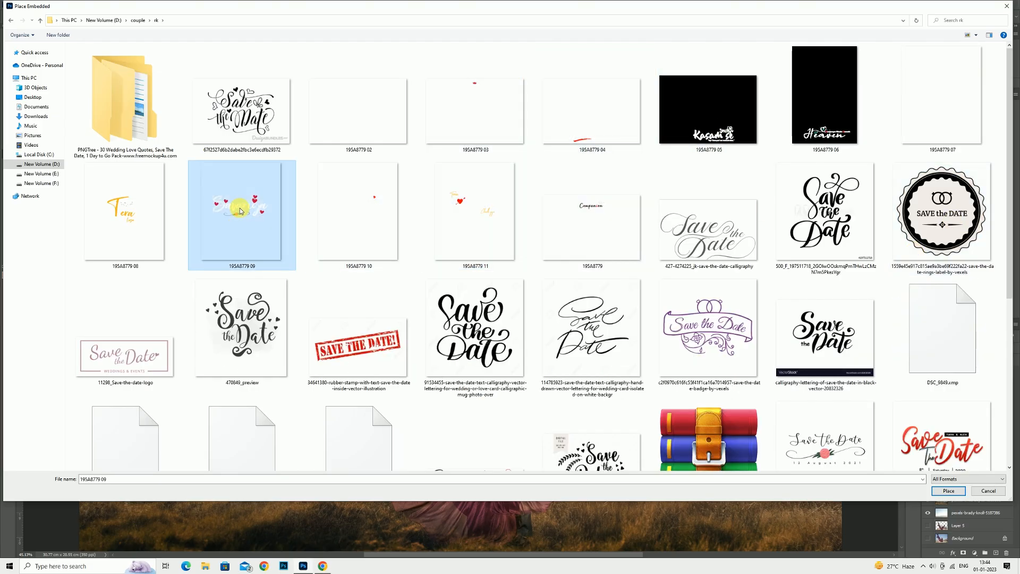
double_click(241, 211)
- Scale the Savariya lettering to about 19% and position it over the gown's lower hem, centred between the two names
left_click_drag(497, 237, 539, 473)
left_click_drag(710, 270, 569, 444)
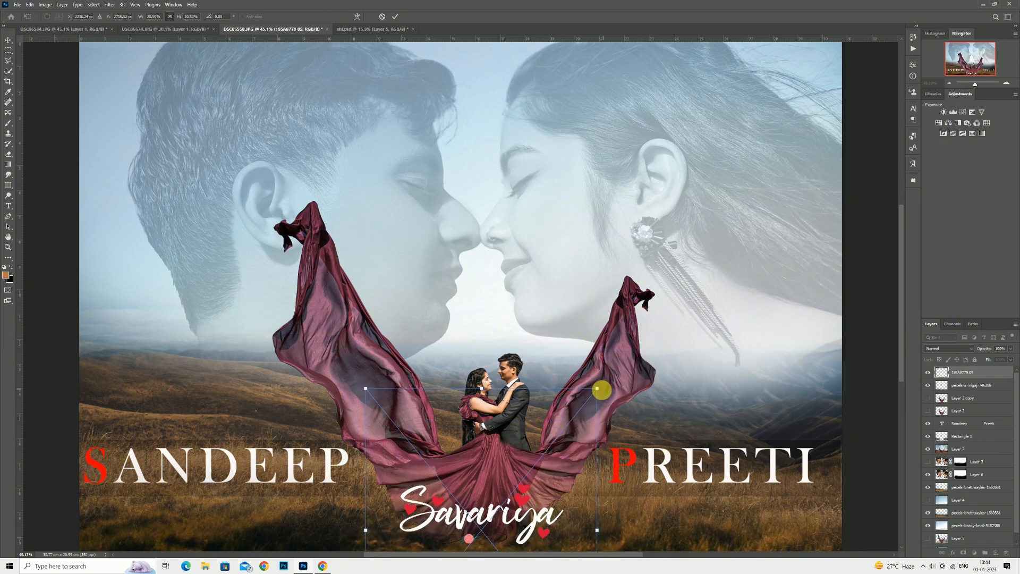
left_click_drag(599, 388, 579, 400)
left_click_drag(549, 450, 564, 455)
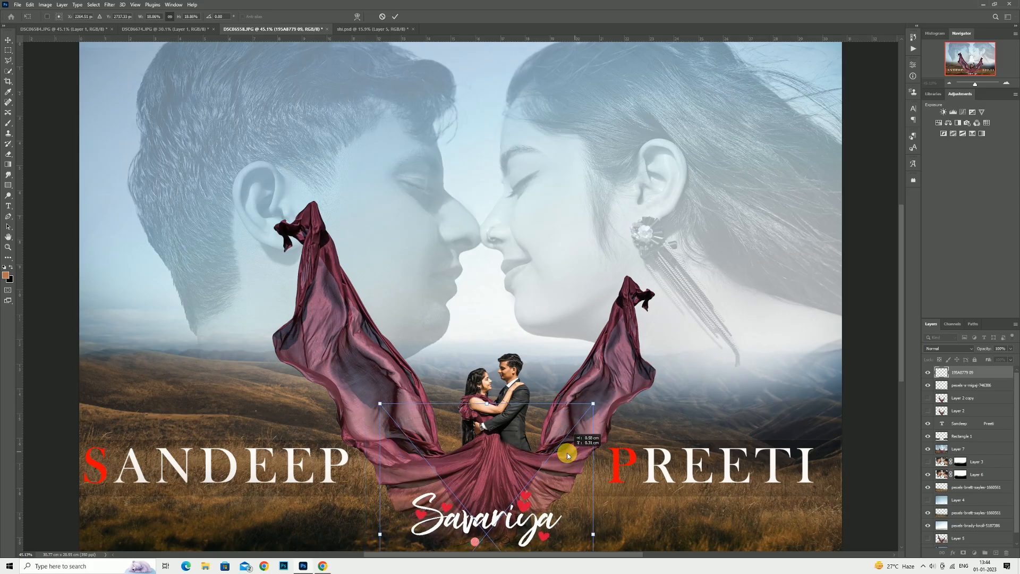
key("Return")
- Hide the Savariya lettering layer to view the composite without it
key("z")
right_click(341, 244)
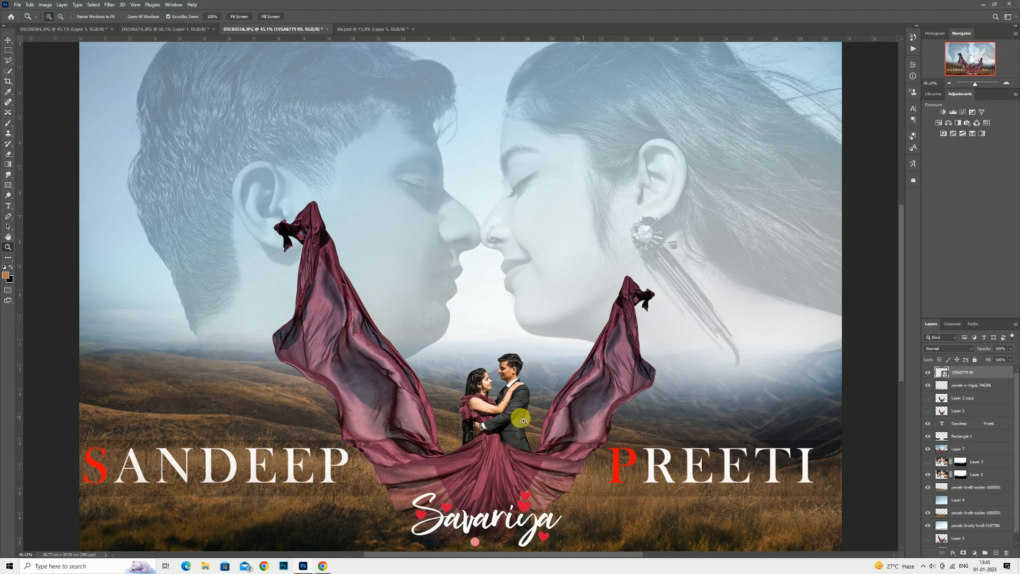
left_click(927, 373)
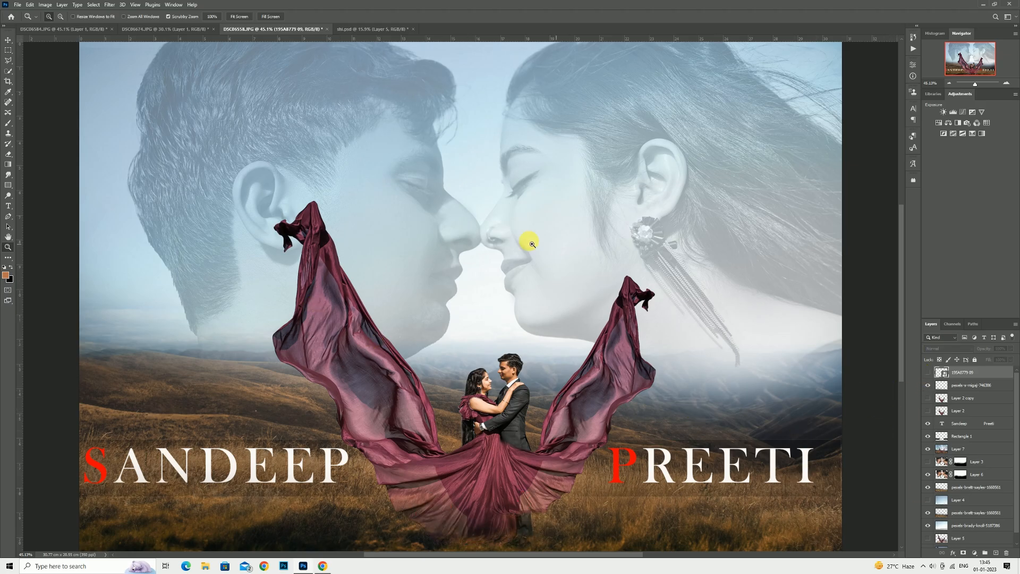